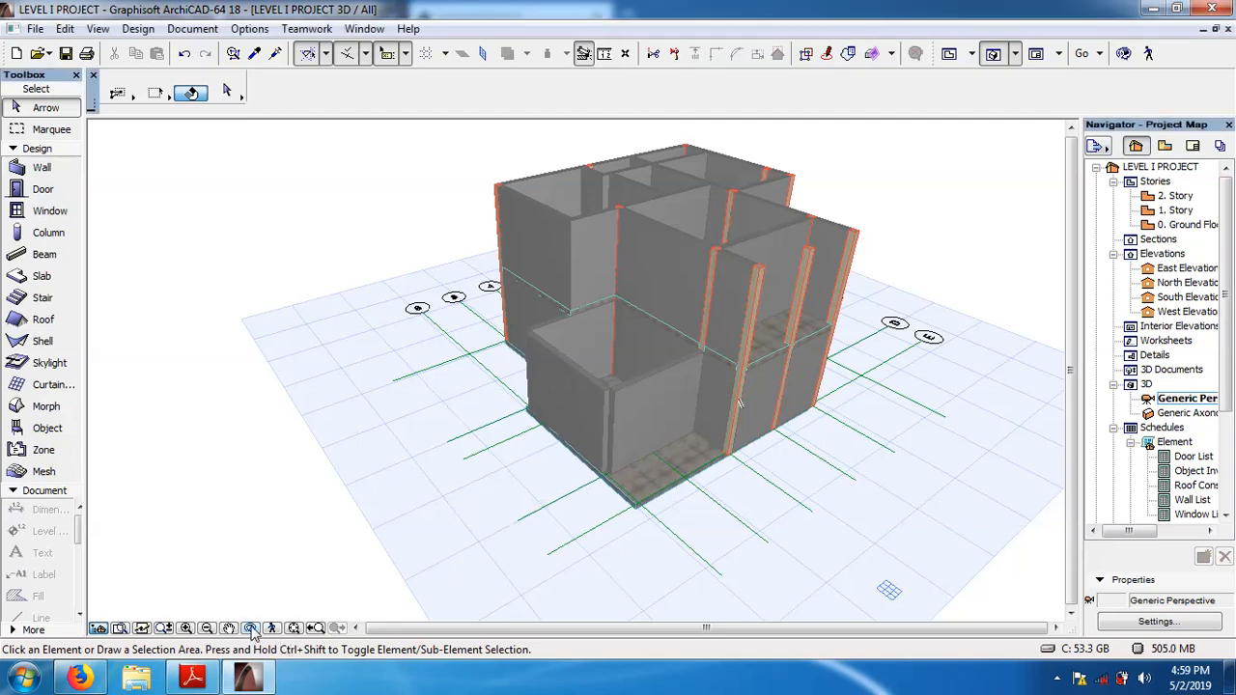
Orbit around the 3D building model to examine its walls, columns and floor slabs from several angles.
left_click(251, 629)
left_click_drag(607, 451, 579, 394)
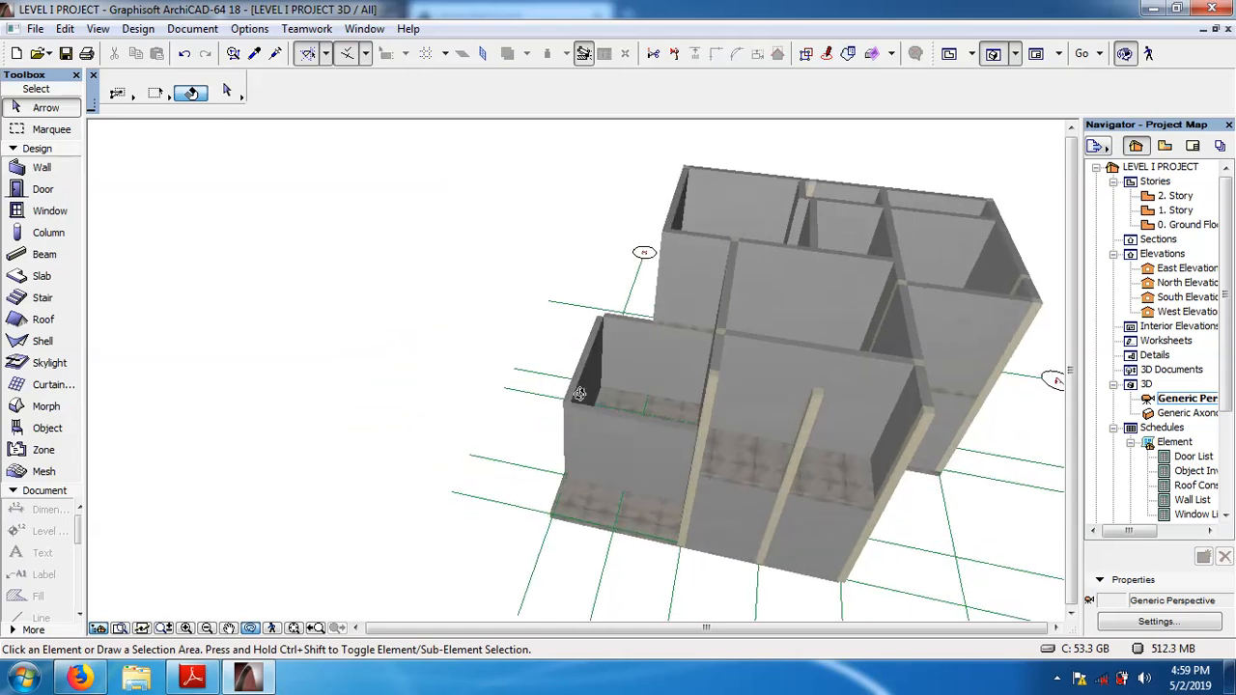
left_click_drag(794, 377, 818, 487)
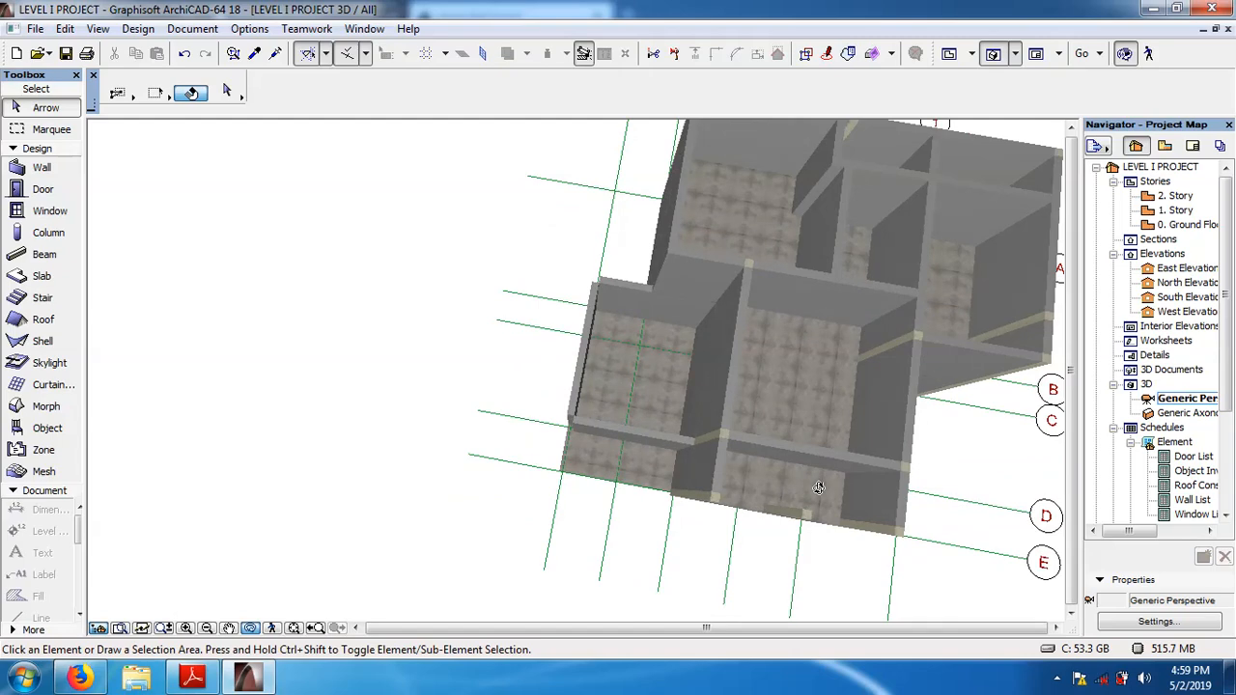
left_click_drag(644, 446, 860, 323)
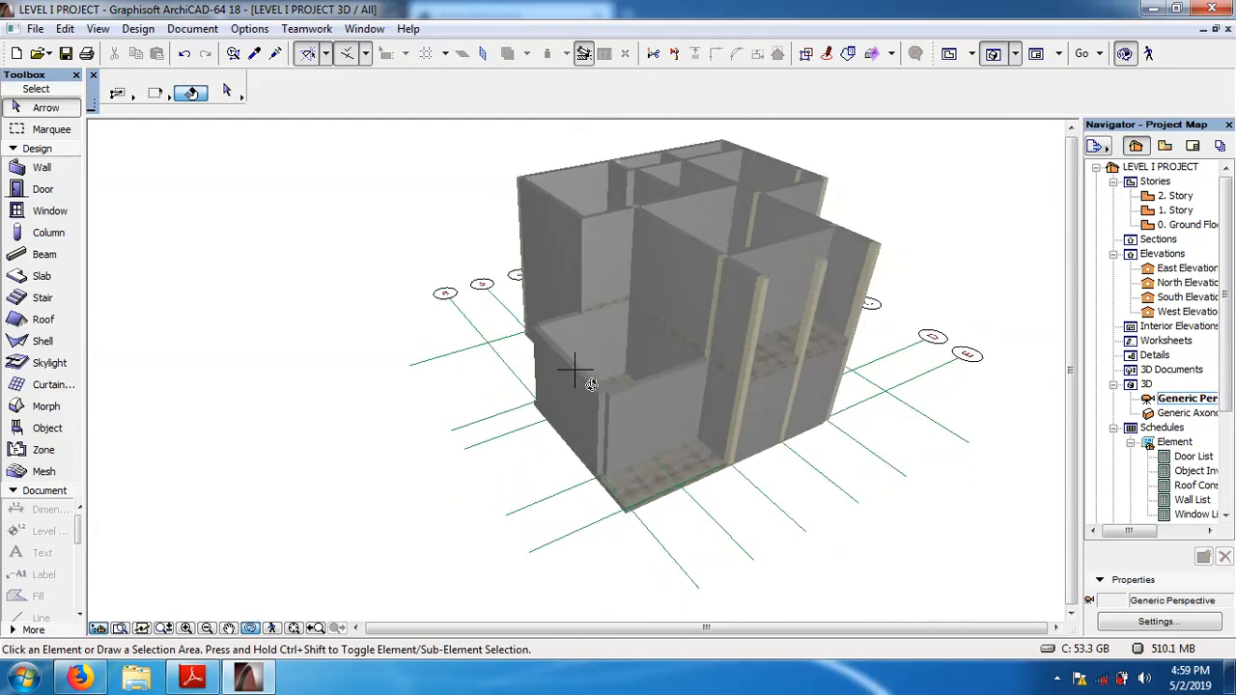
left_click_drag(591, 384, 728, 378)
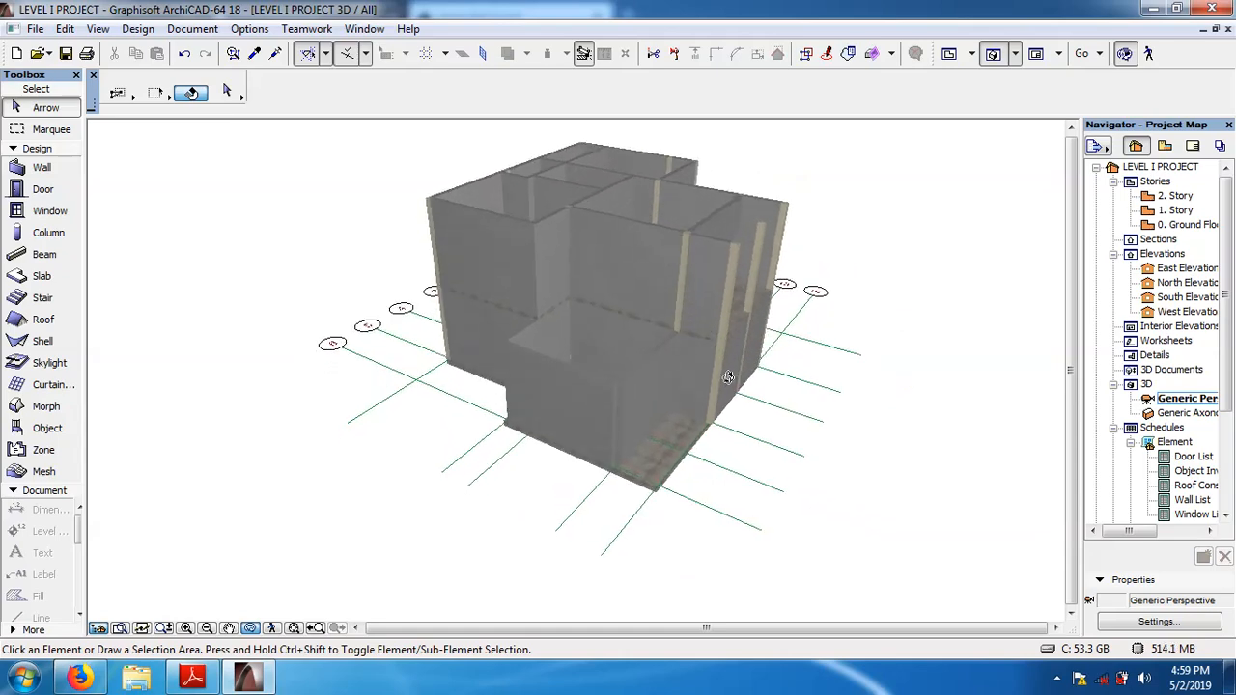
left_click(253, 631)
left_click_drag(568, 460, 682, 410)
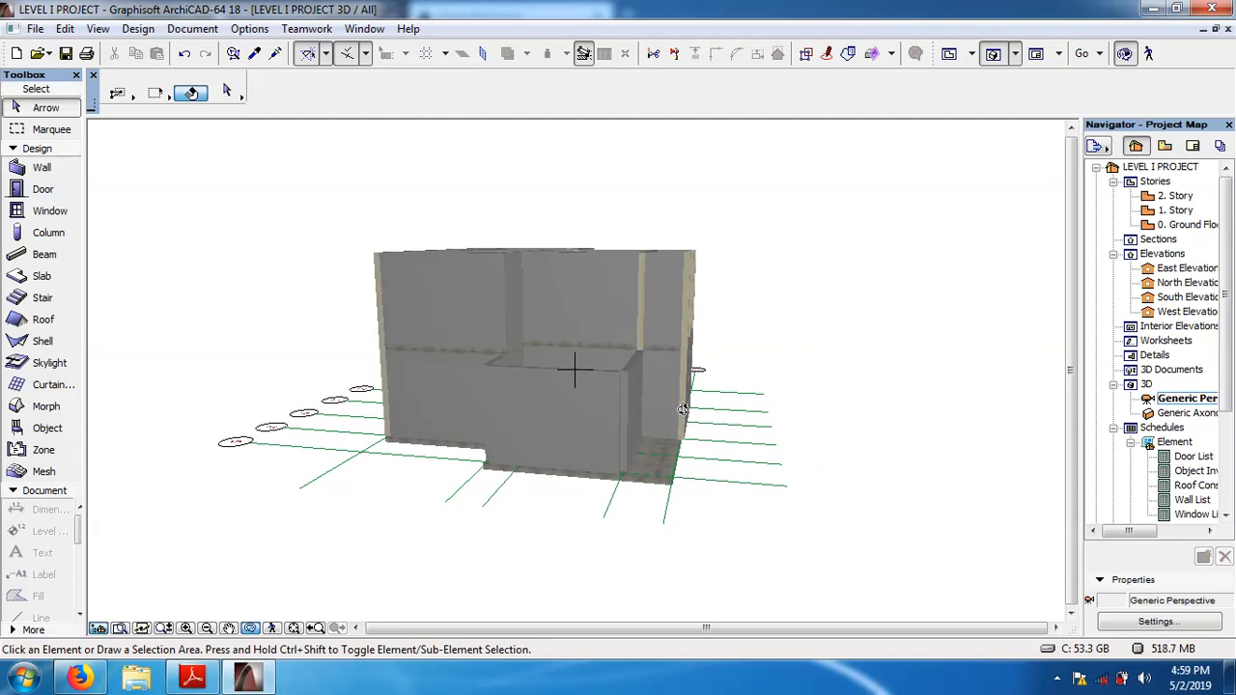
left_click(251, 628)
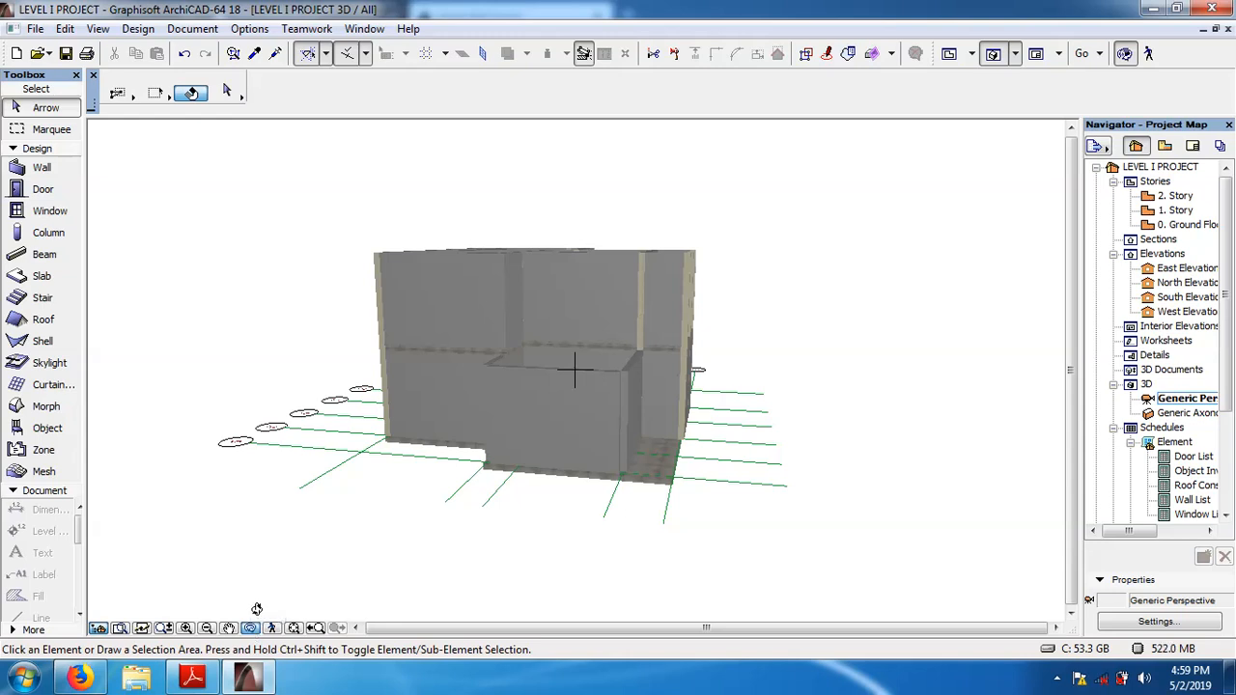
left_click_drag(595, 342, 572, 355)
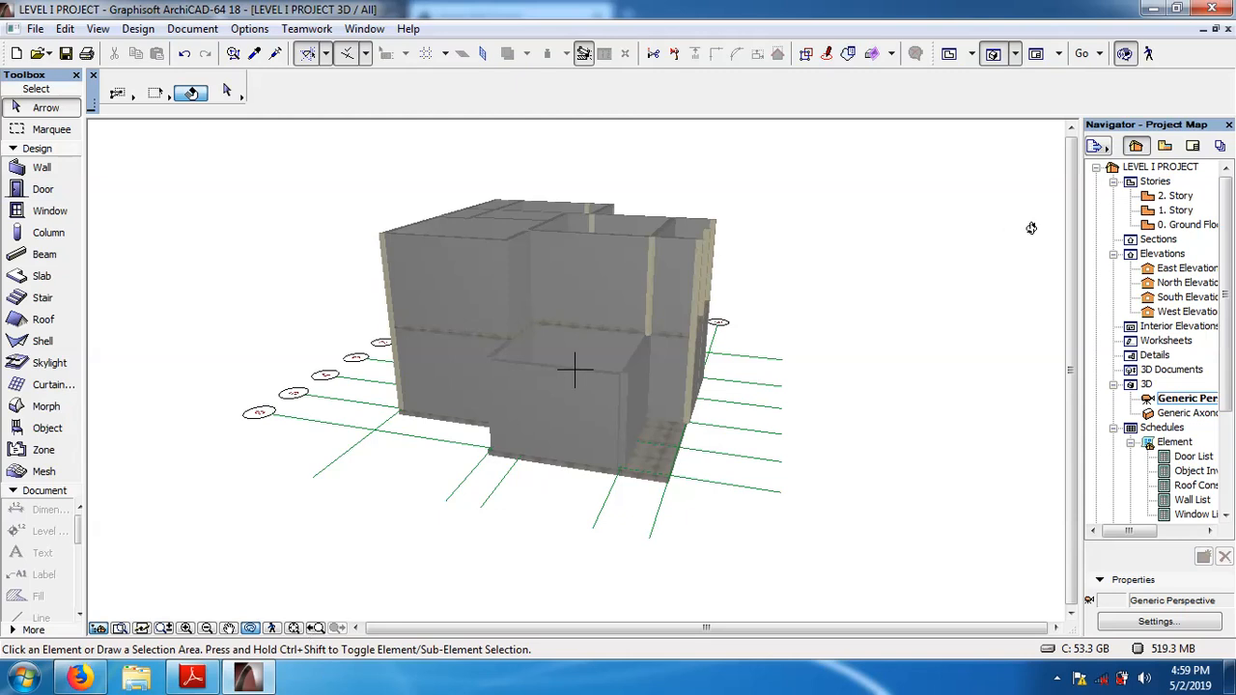
Delete the two overlapping rectangular slabs from the ground floor plan.
double_click(1172, 230)
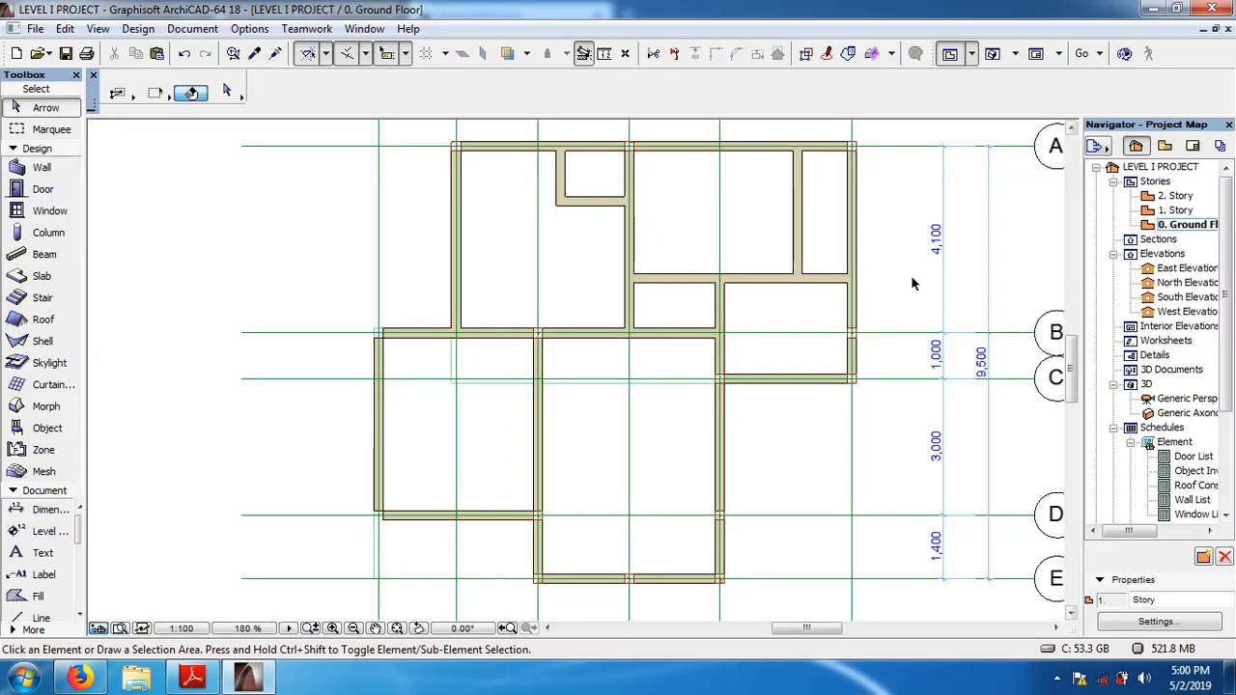
left_click(472, 391)
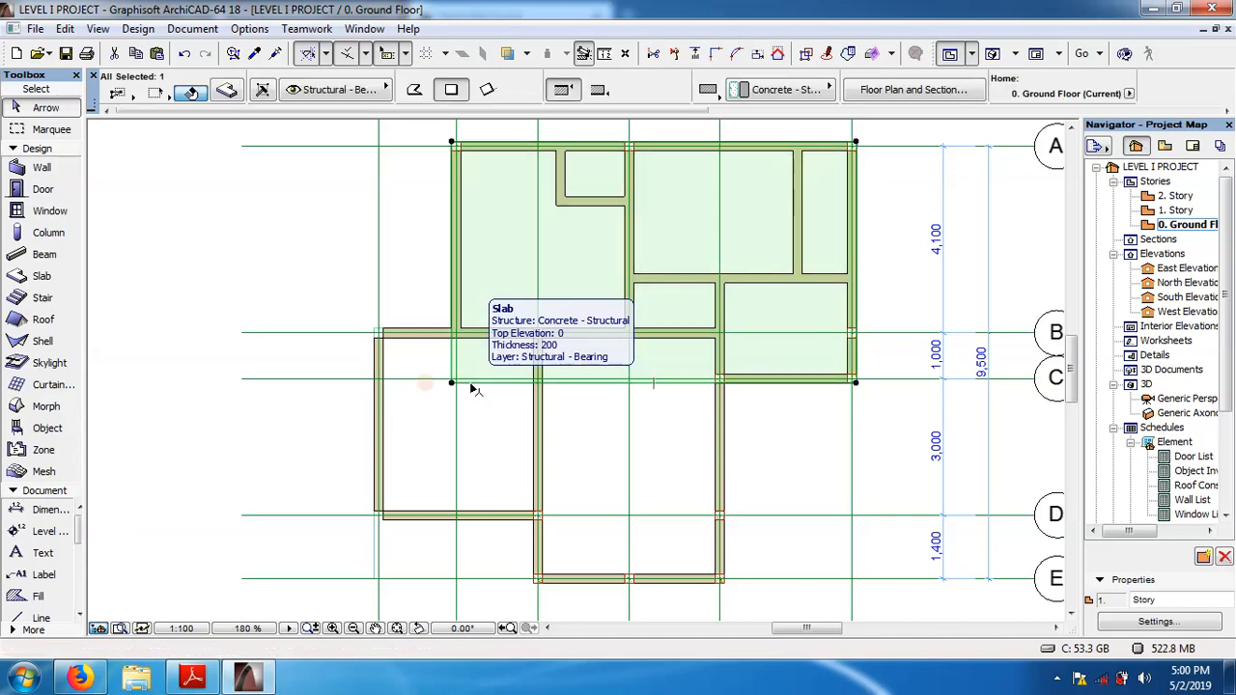
key("Escape")
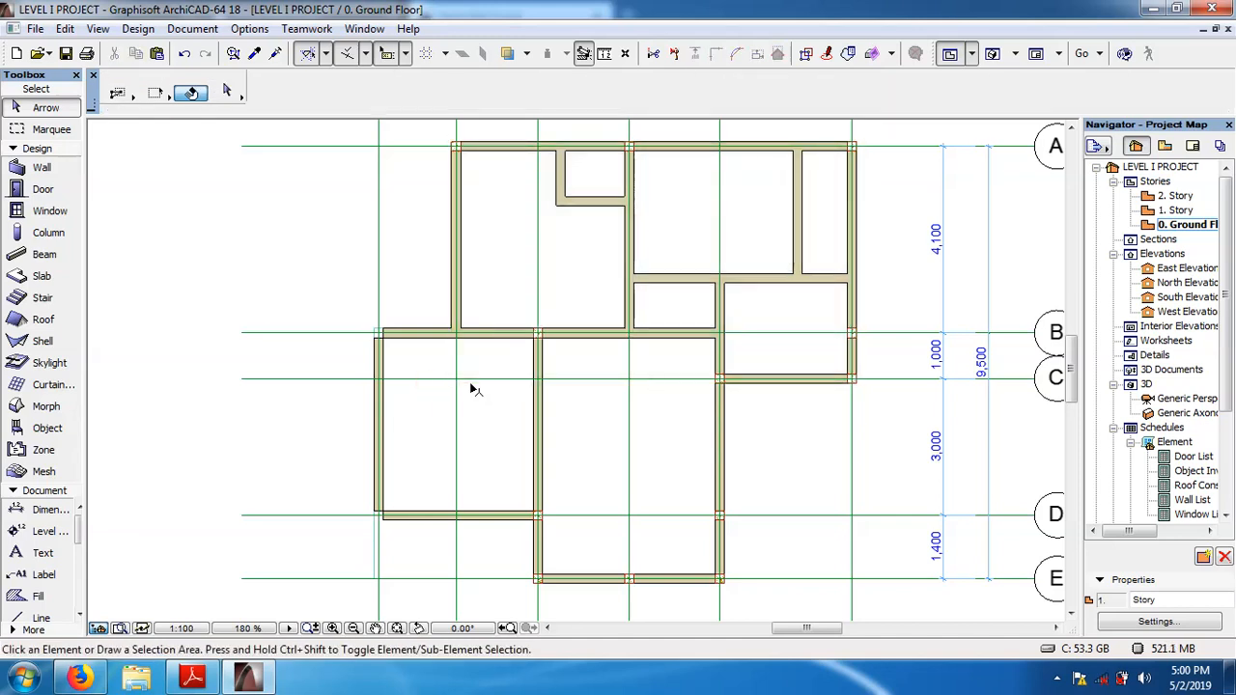
left_click(487, 445)
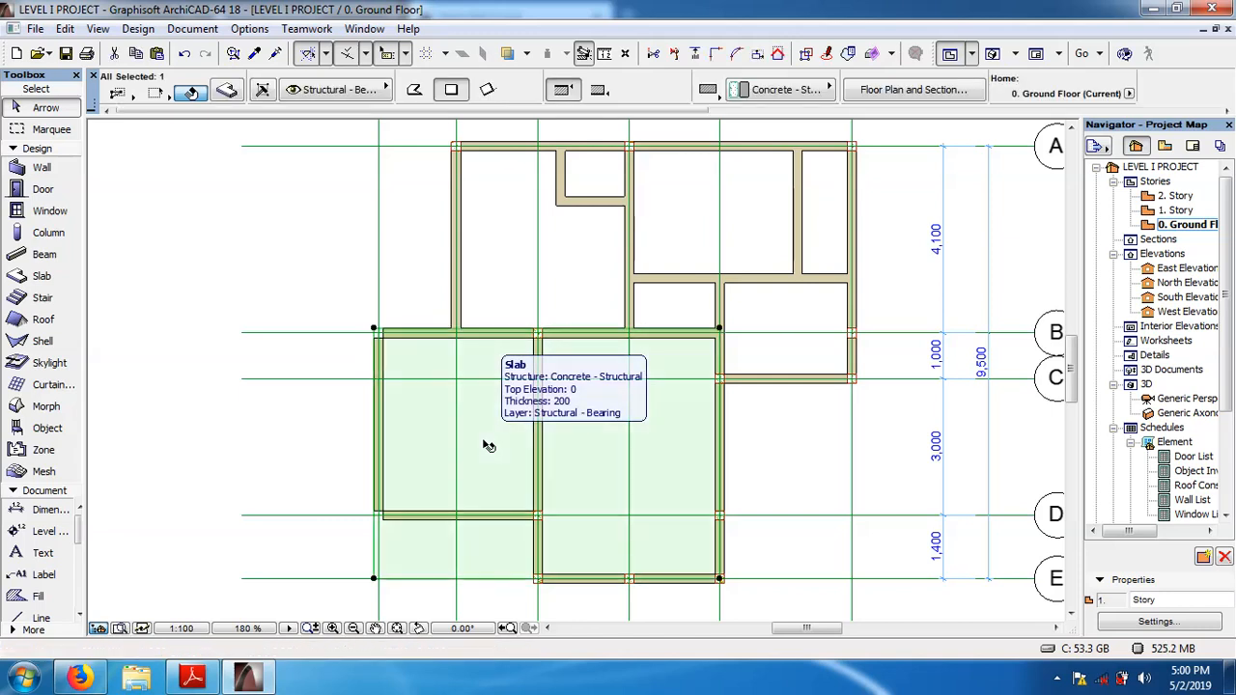
key("Escape")
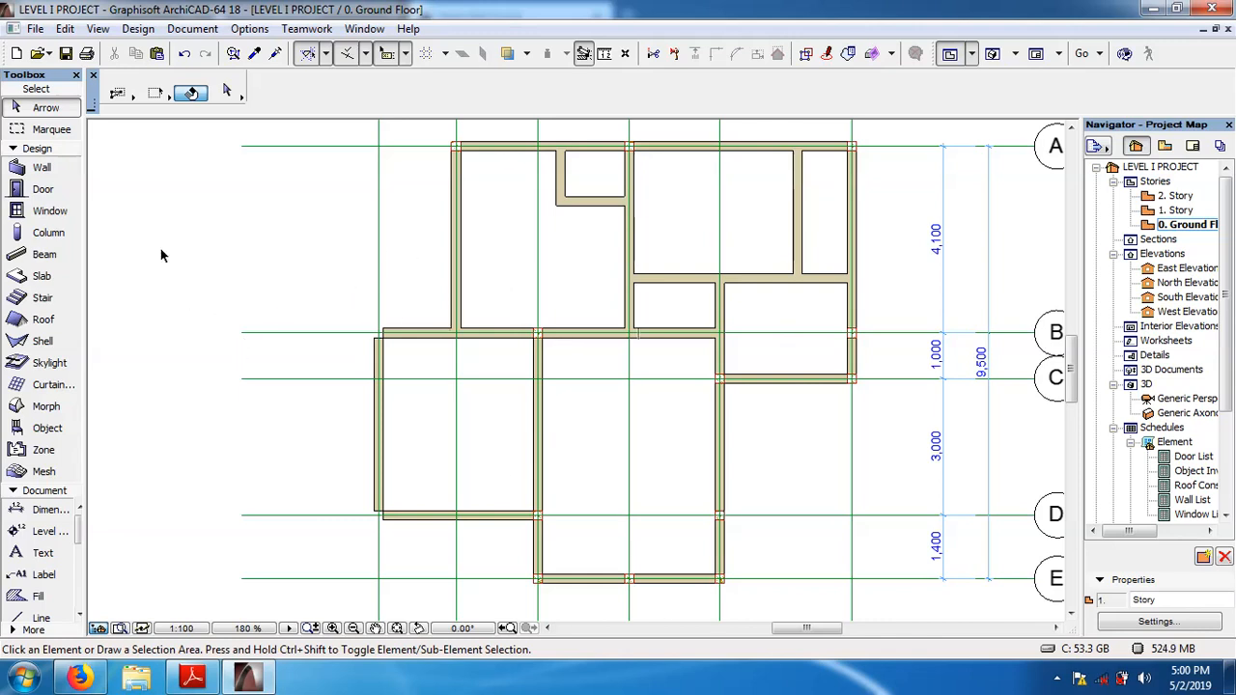
Draw a 200 thick structural concrete rectangular slab about 8800 wide, from the outer wall corner on grid A to the opposite corner on grid C.
left_click(44, 277)
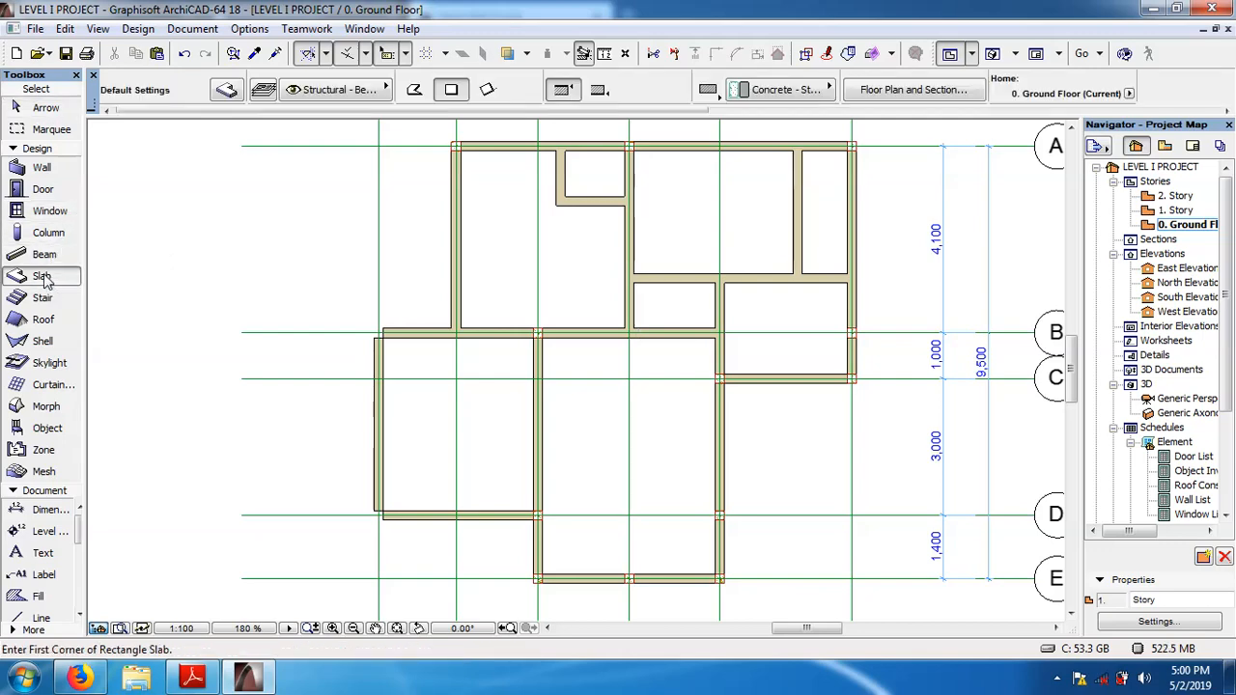
left_click(226, 90)
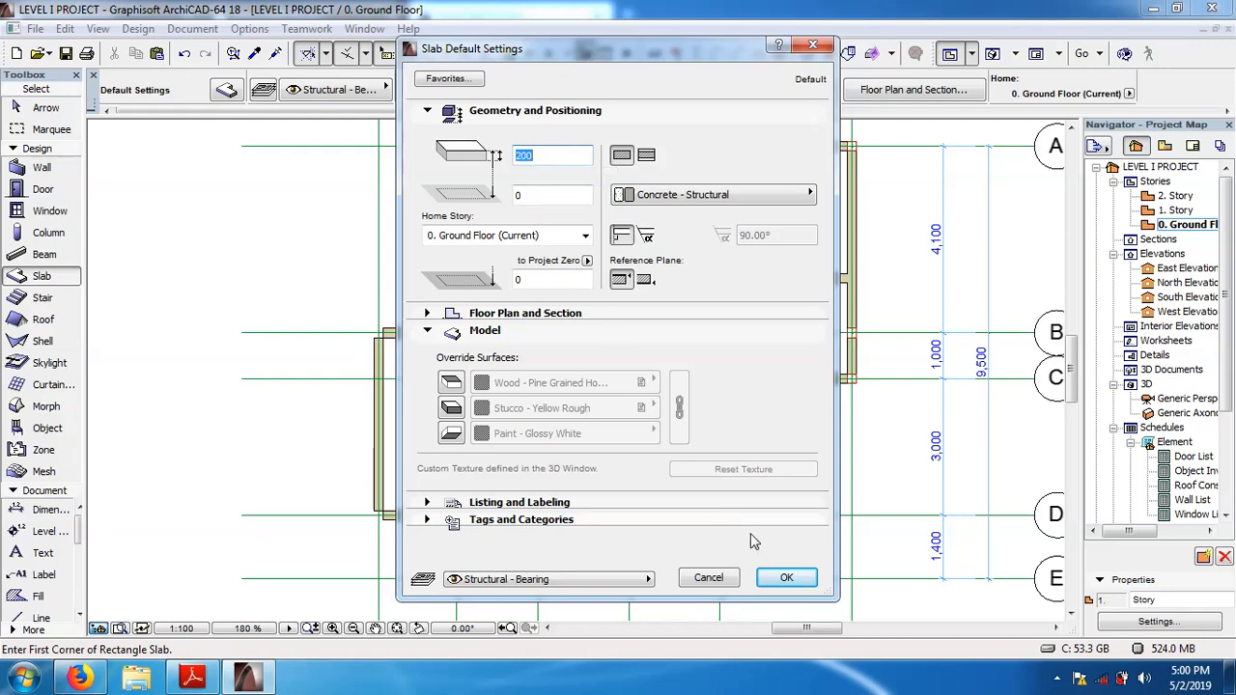
left_click(787, 579)
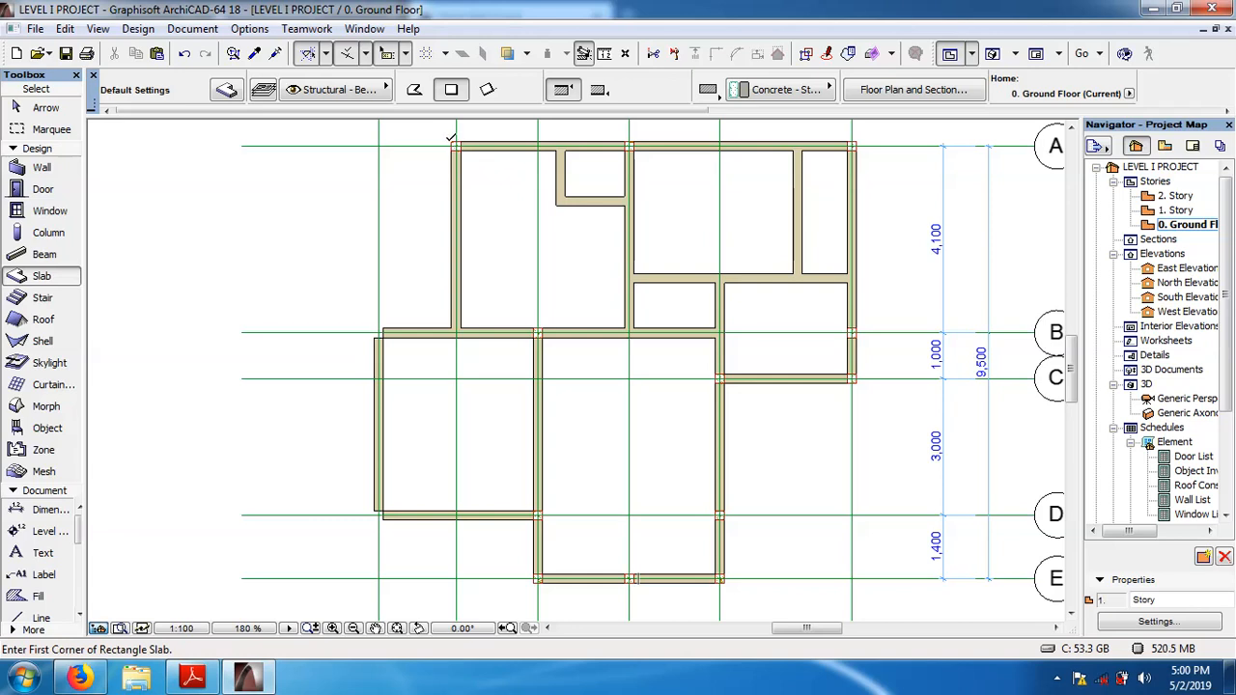
left_click(450, 142)
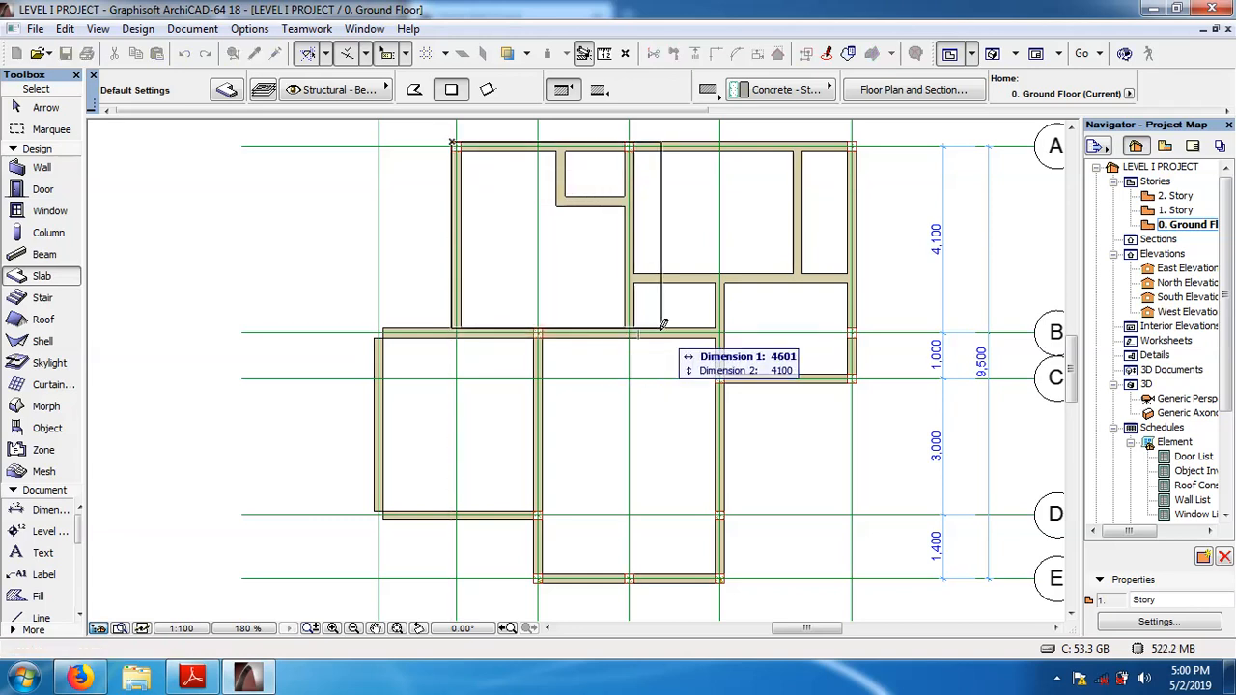
left_click(858, 378)
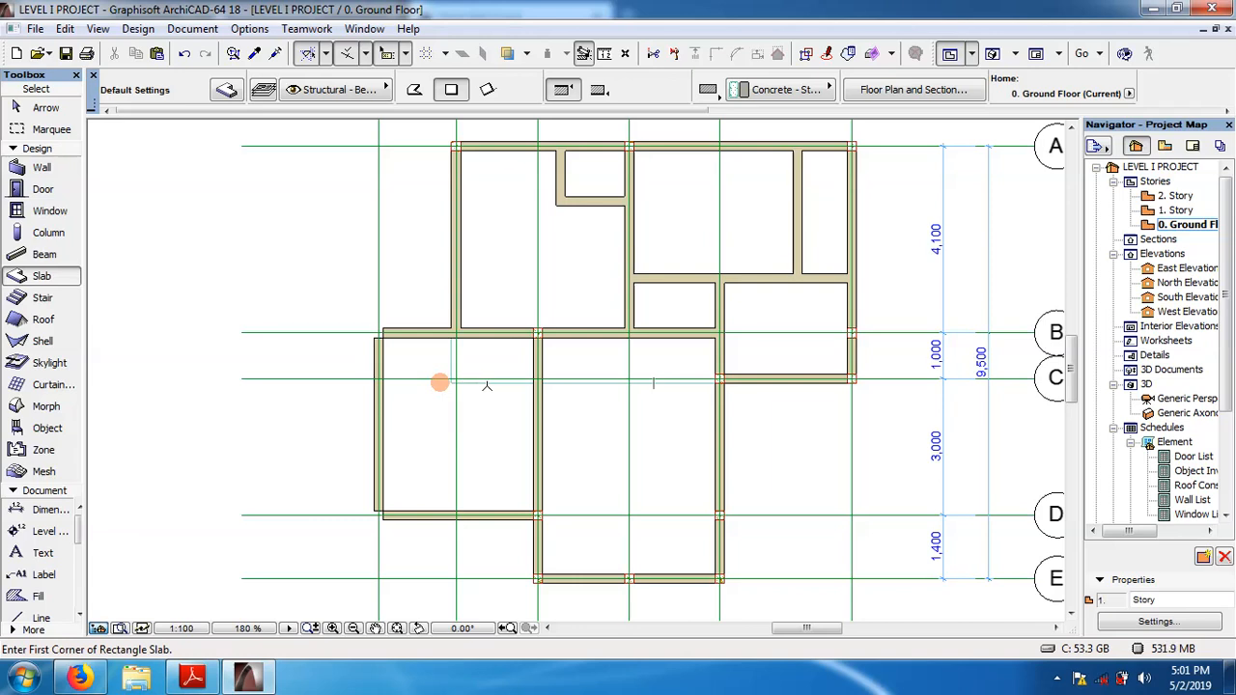
Add a rectangle of about 6000 by 3000 to the slab polygon, extending it from grid C to the walls on grid D.
left_click(35, 109)
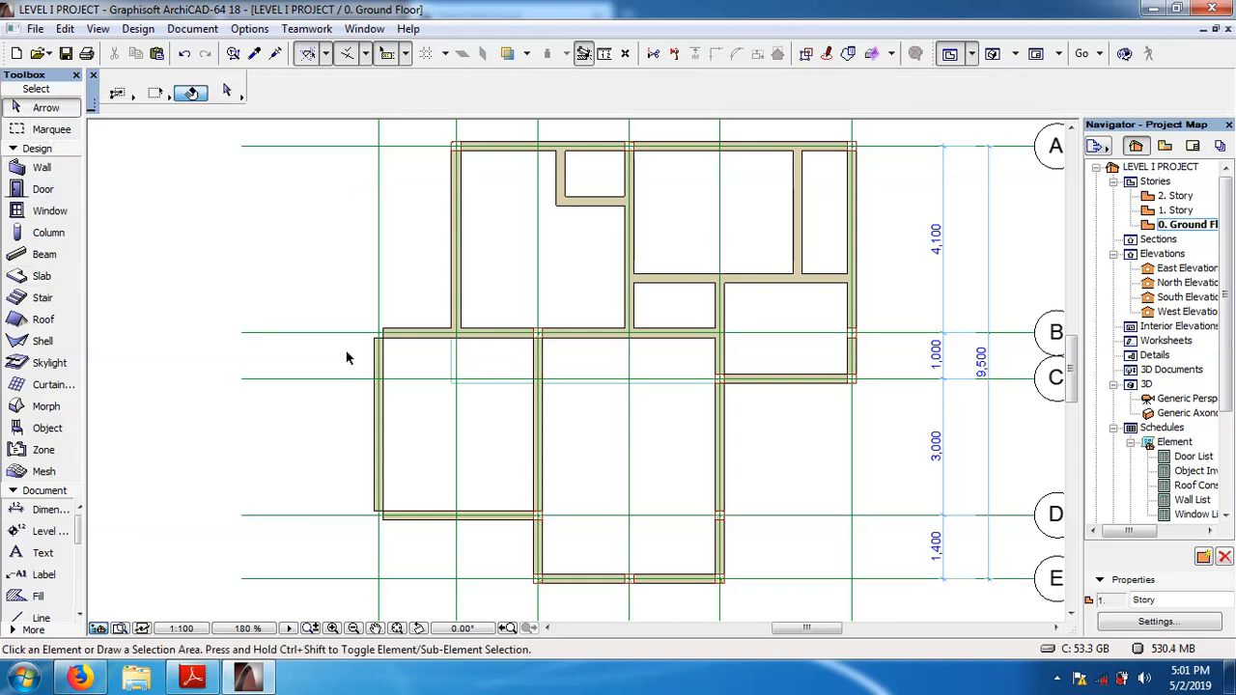
left_click(480, 390)
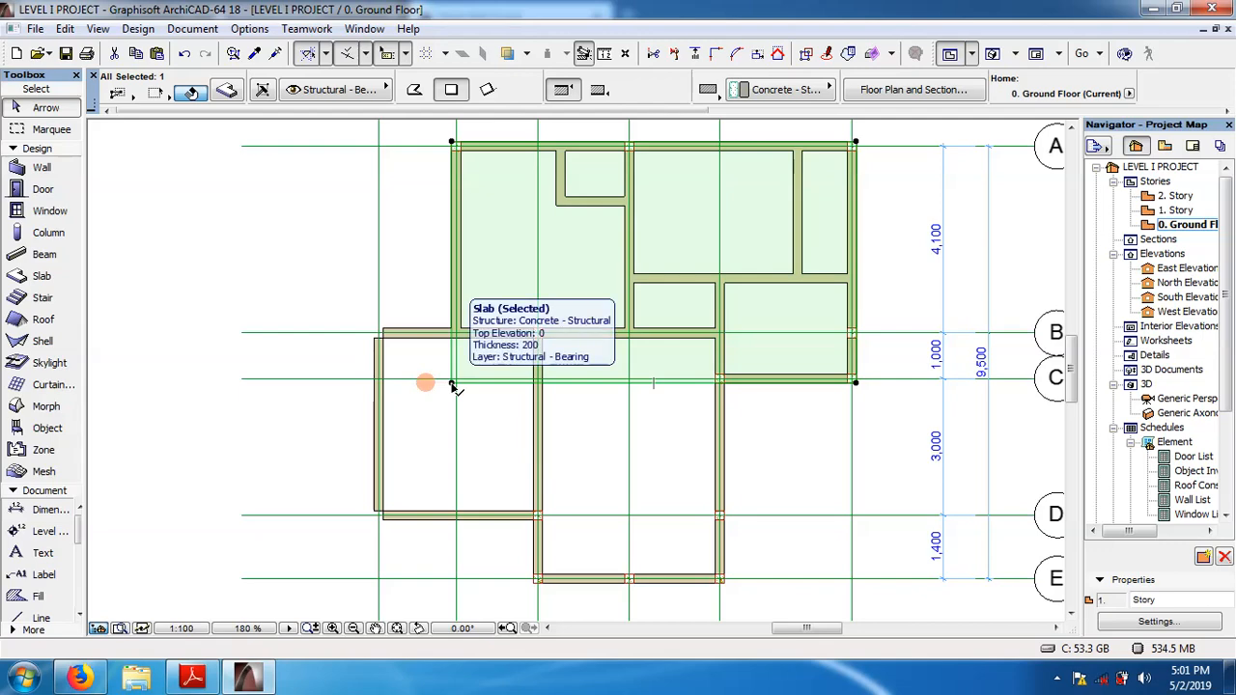
left_click(452, 385)
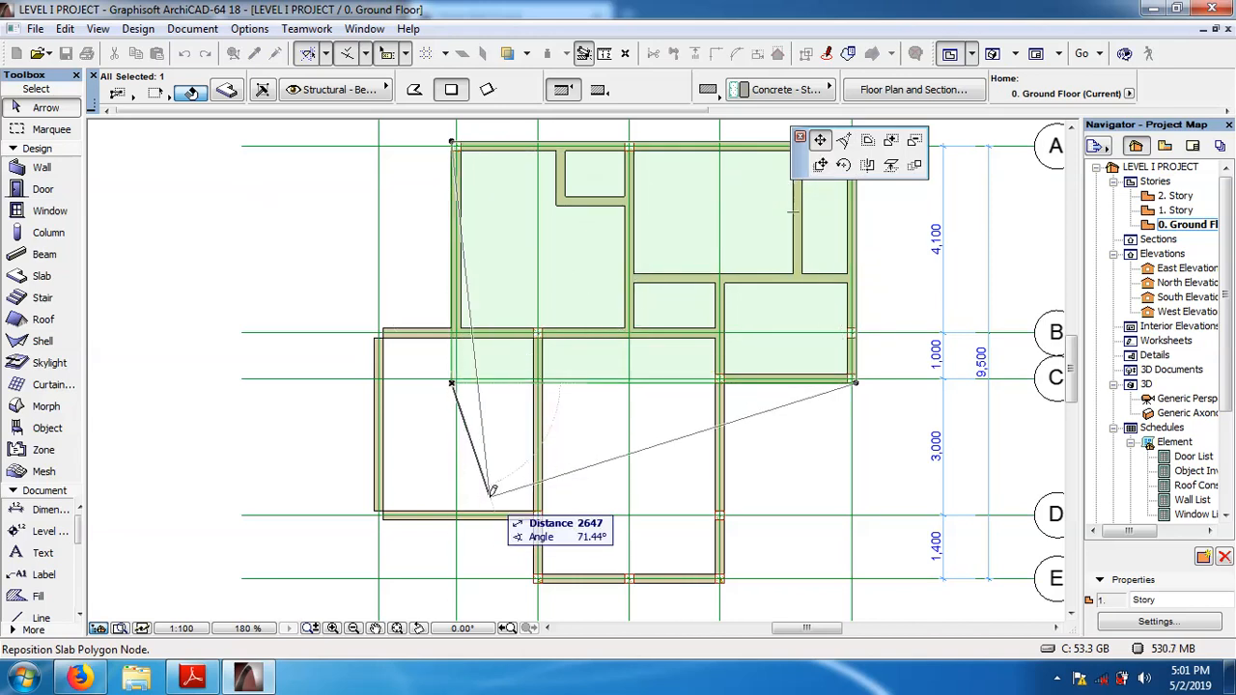
left_click(891, 142)
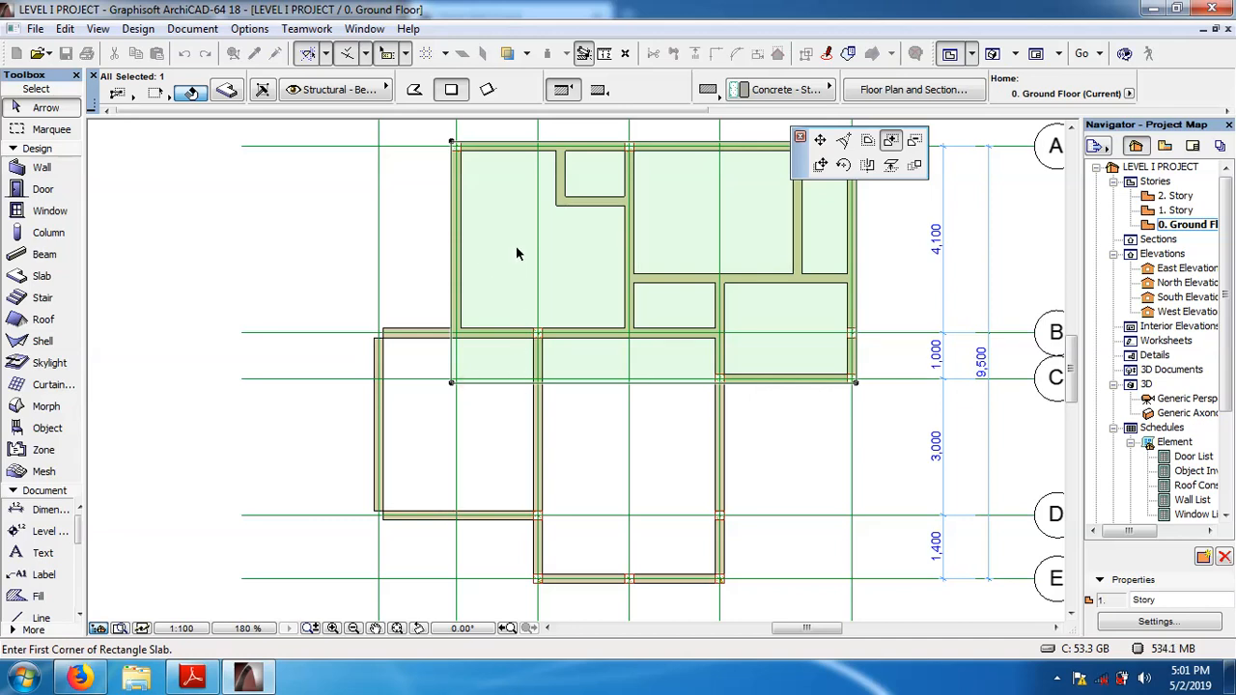
left_click(451, 385)
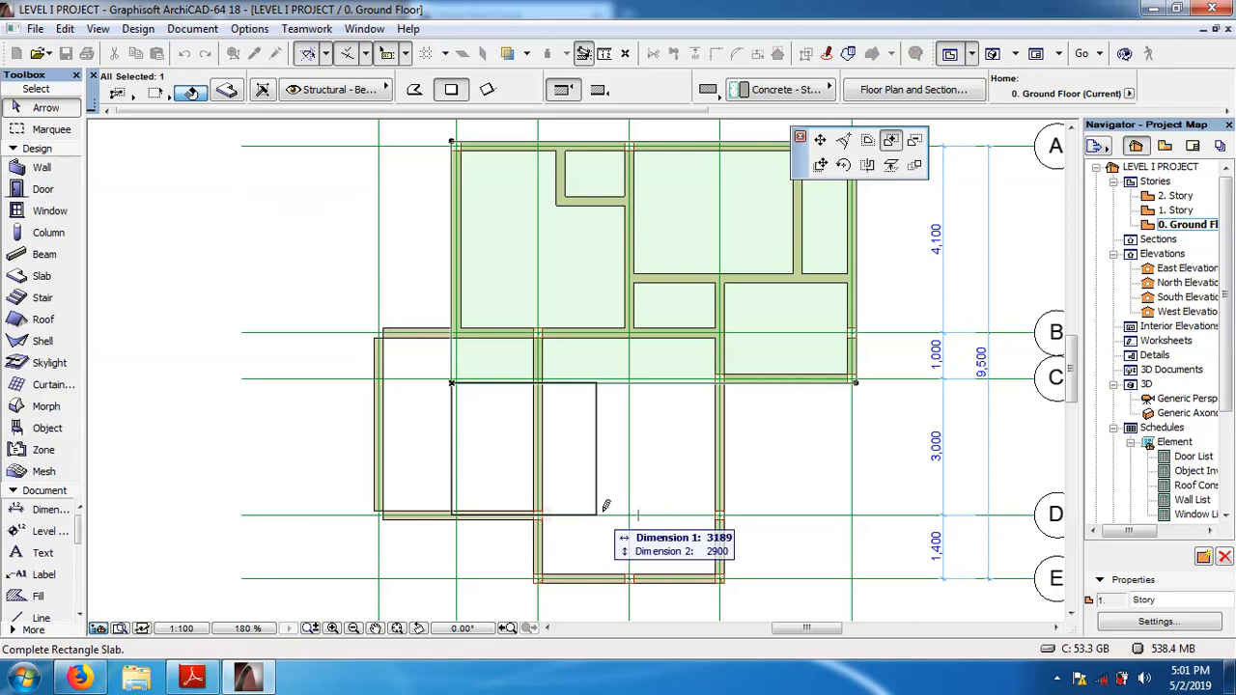
left_click(725, 513)
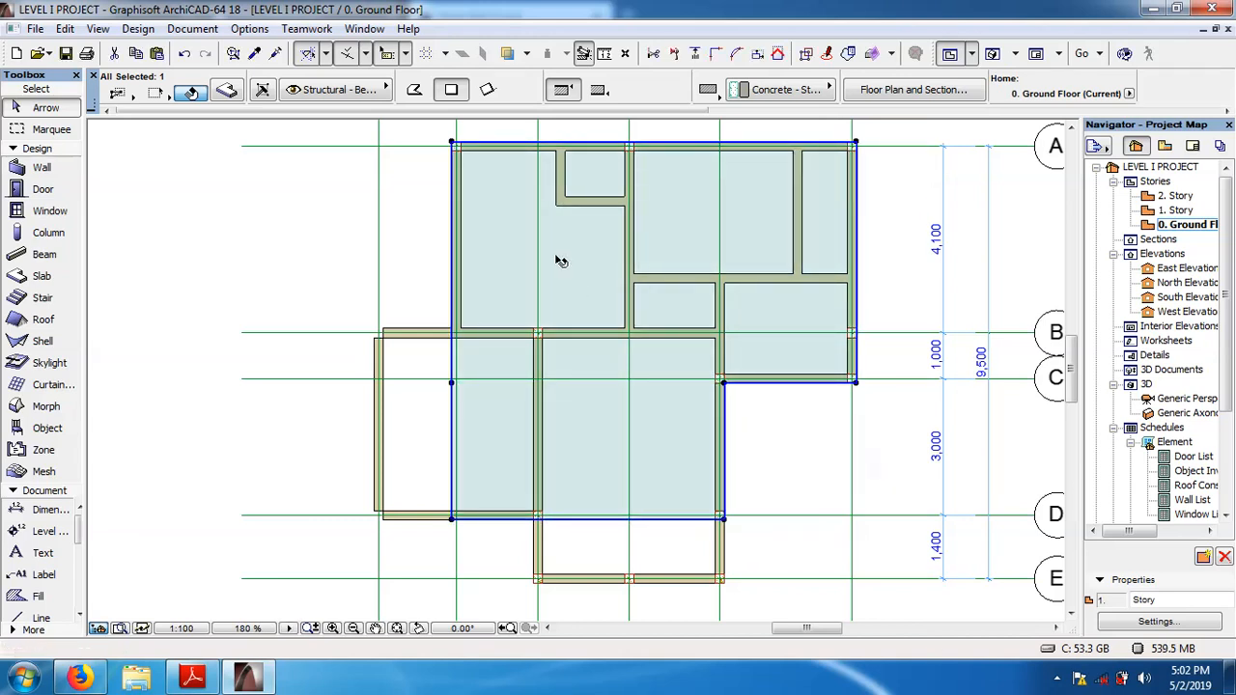
left_click(360, 303)
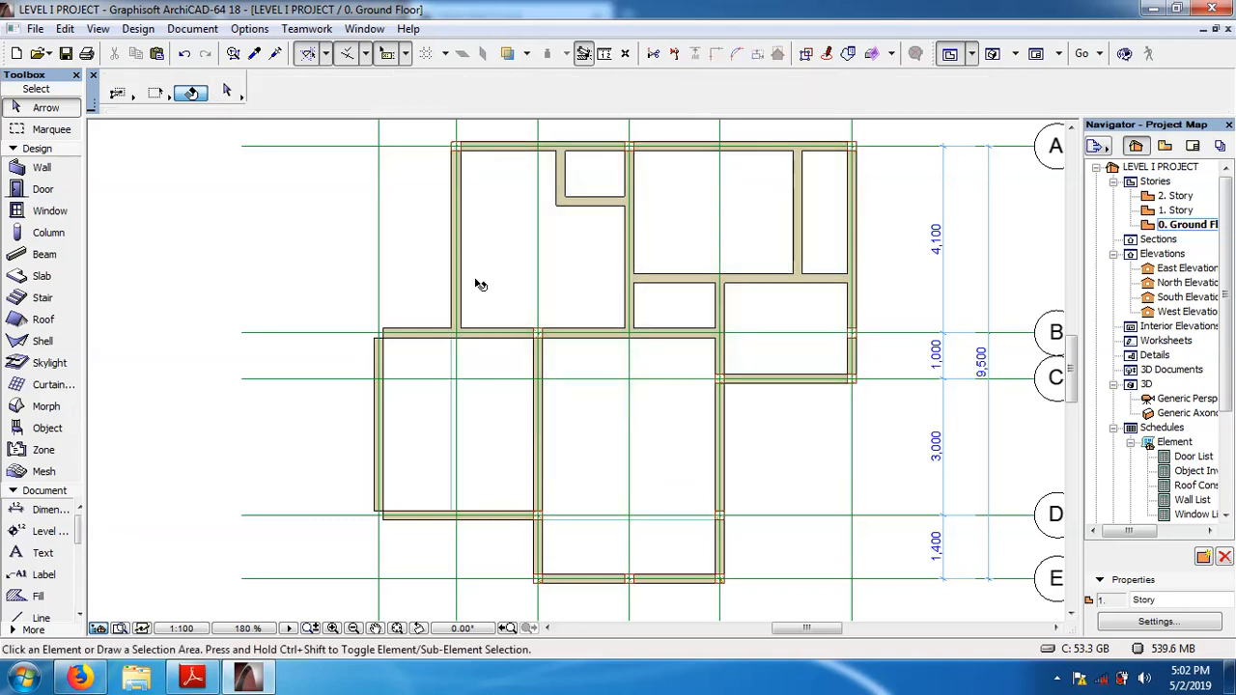
Add a 1700 wide rectangle to the slab polygon to cover the rest of the projecting room between grids B and D.
left_click(480, 285)
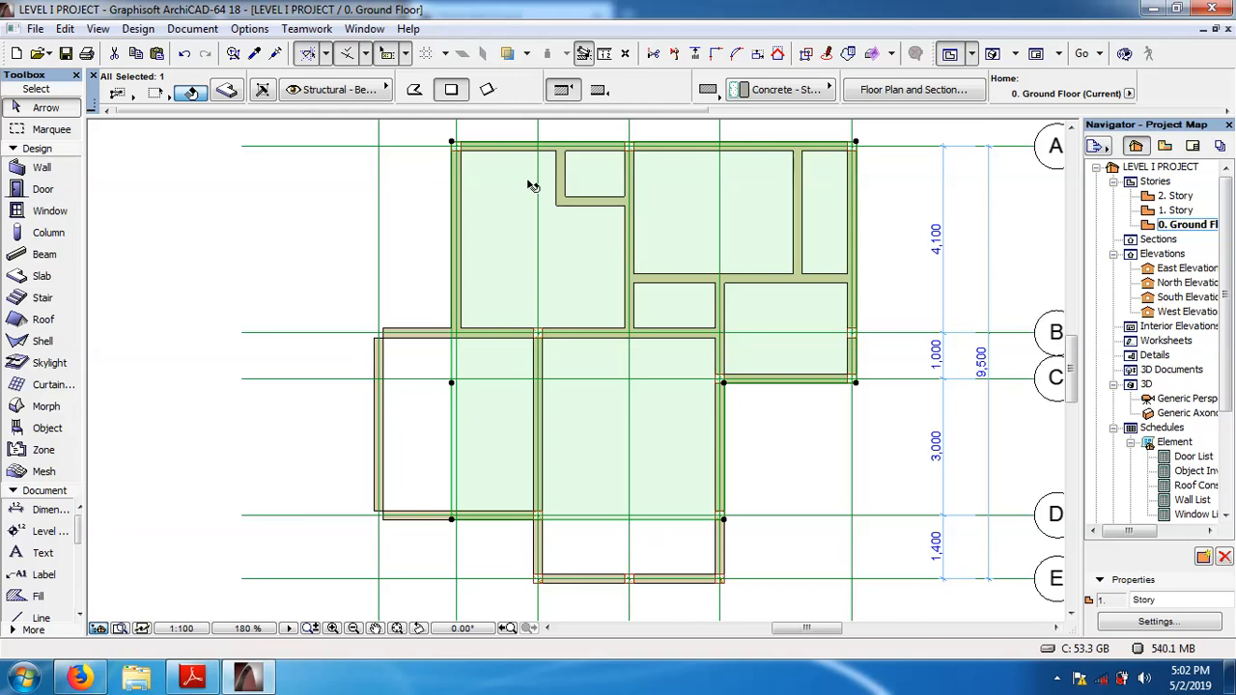
left_click(453, 519)
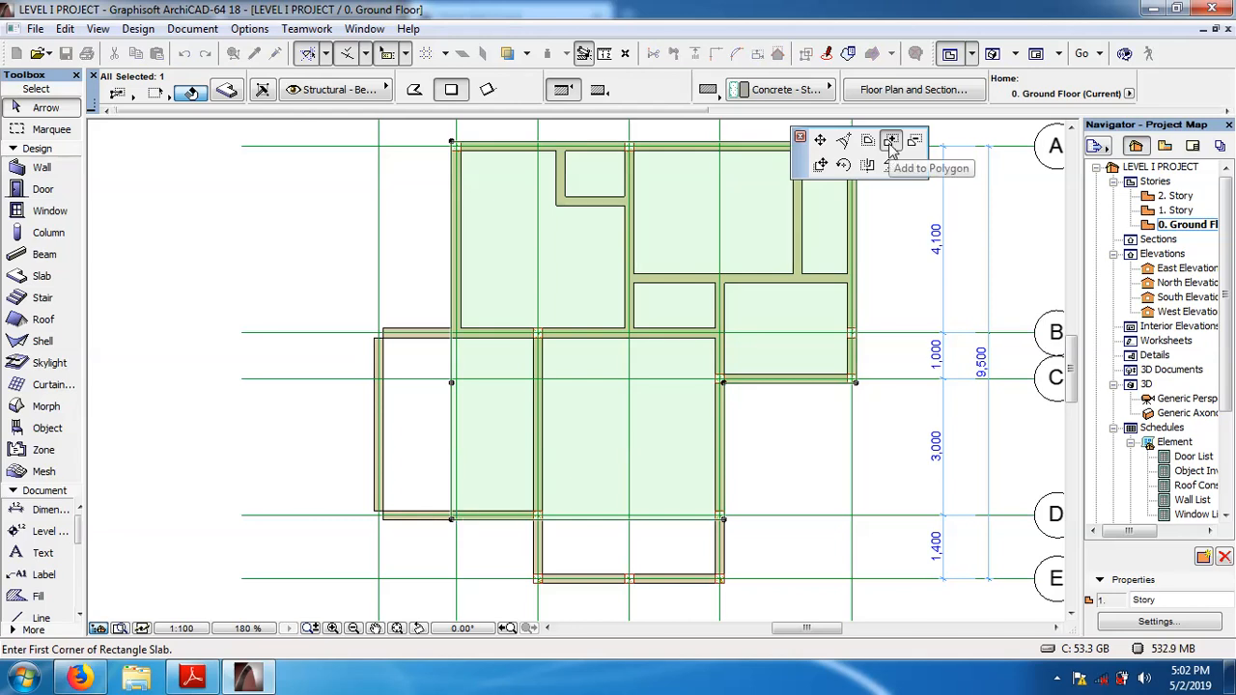
left_click(890, 142)
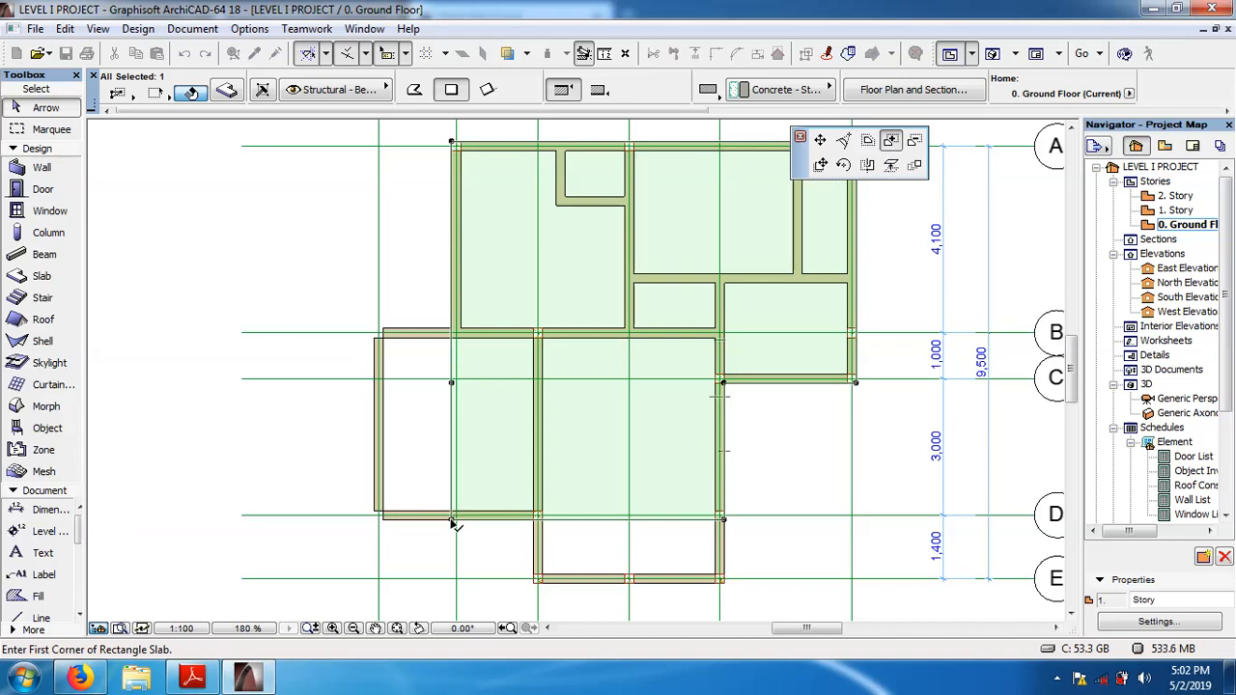
left_click(451, 520)
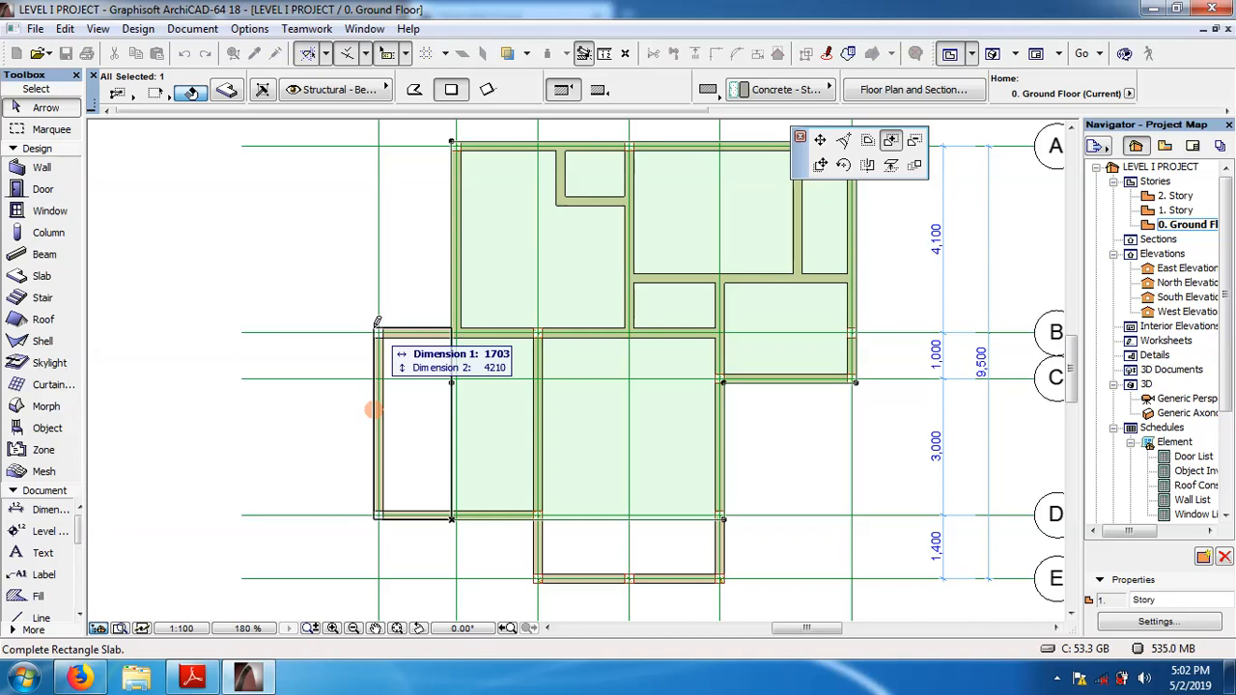
type("1")
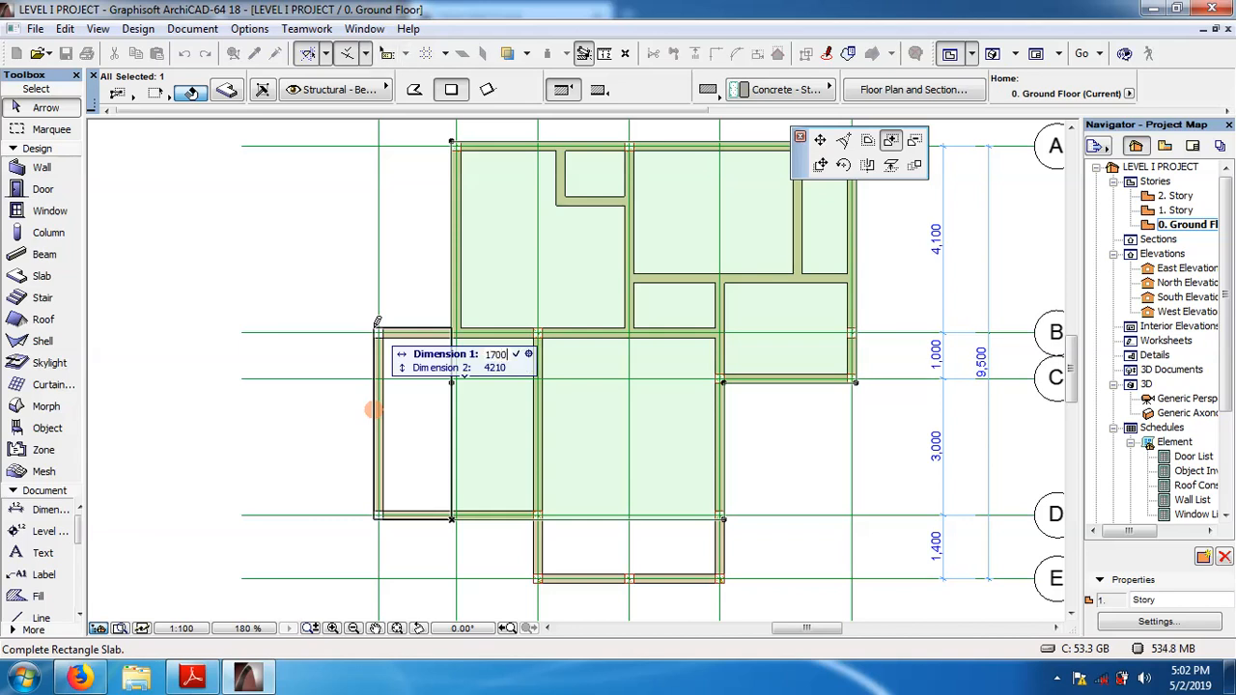
key("Tab")
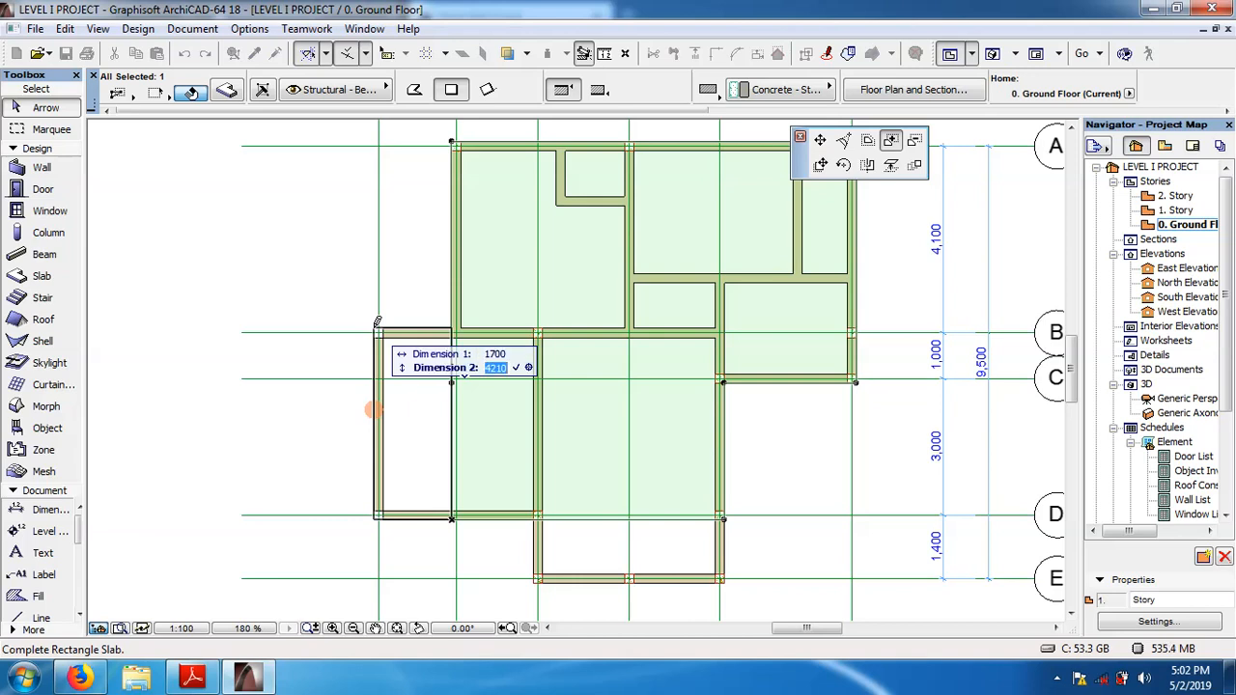
type("4")
key("Return")
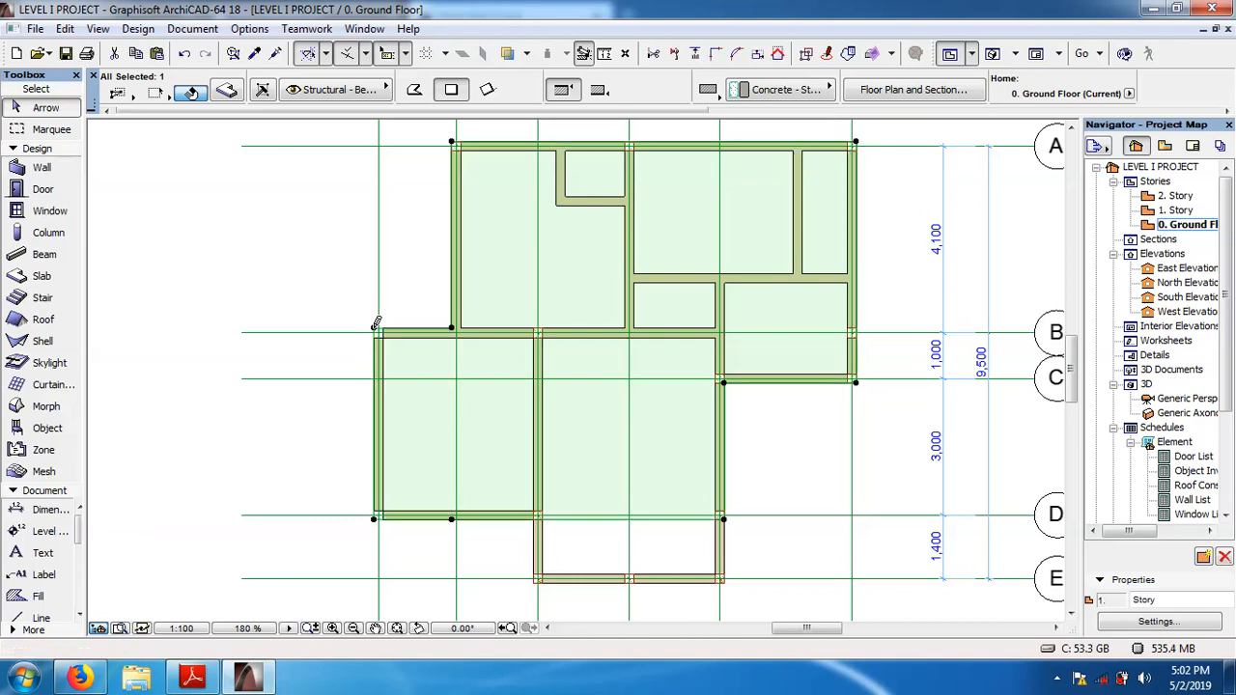
left_click(263, 275)
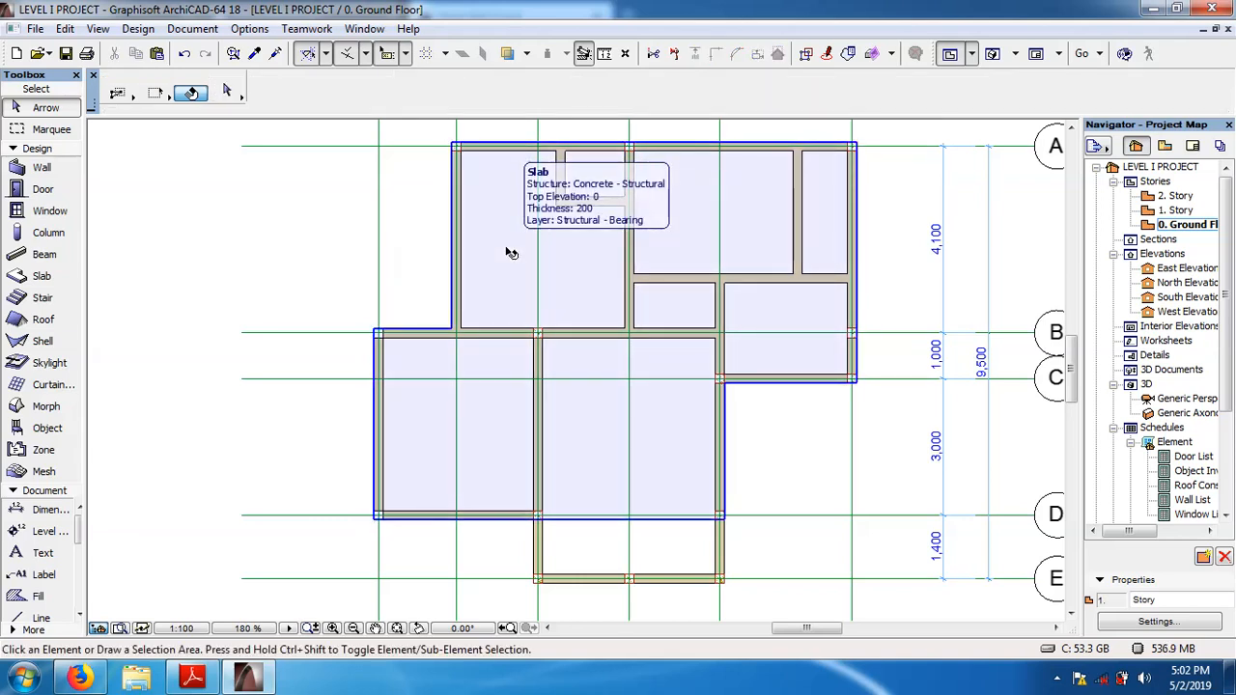
Add a 4200 by 1400 rectangle to the ground floor slab polygon, covering the projecting room between grids D and E.
left_click(511, 253)
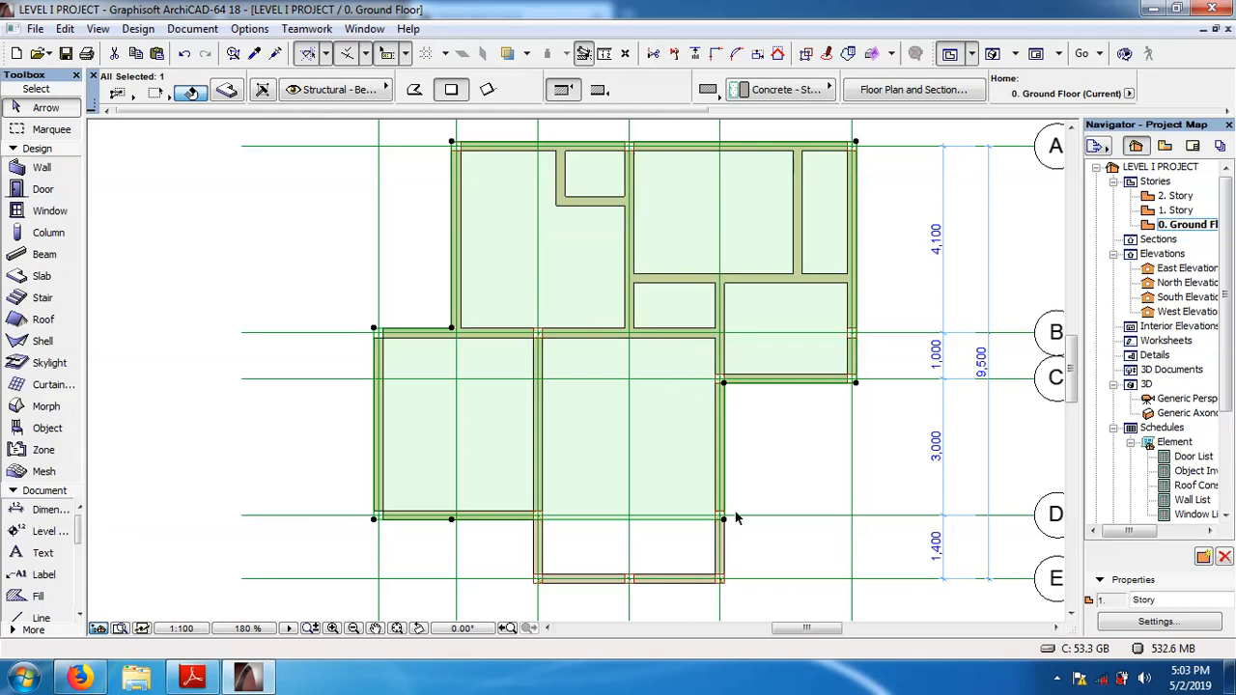
left_click(326, 264)
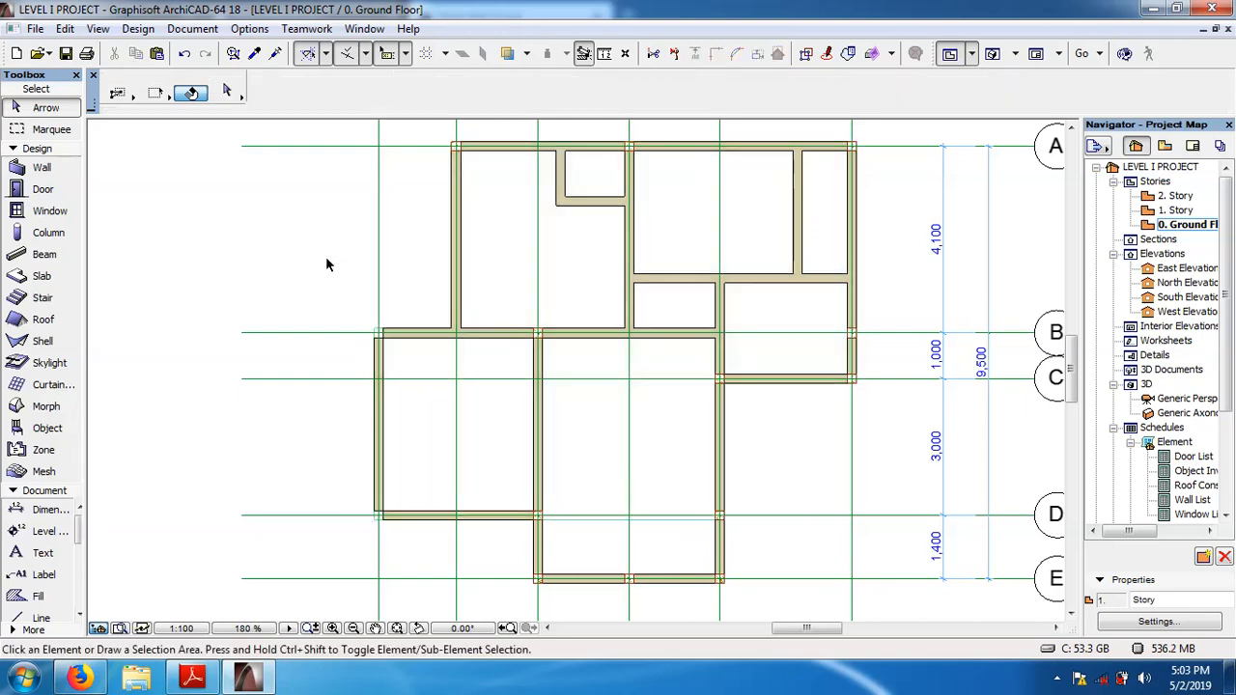
left_click(608, 452)
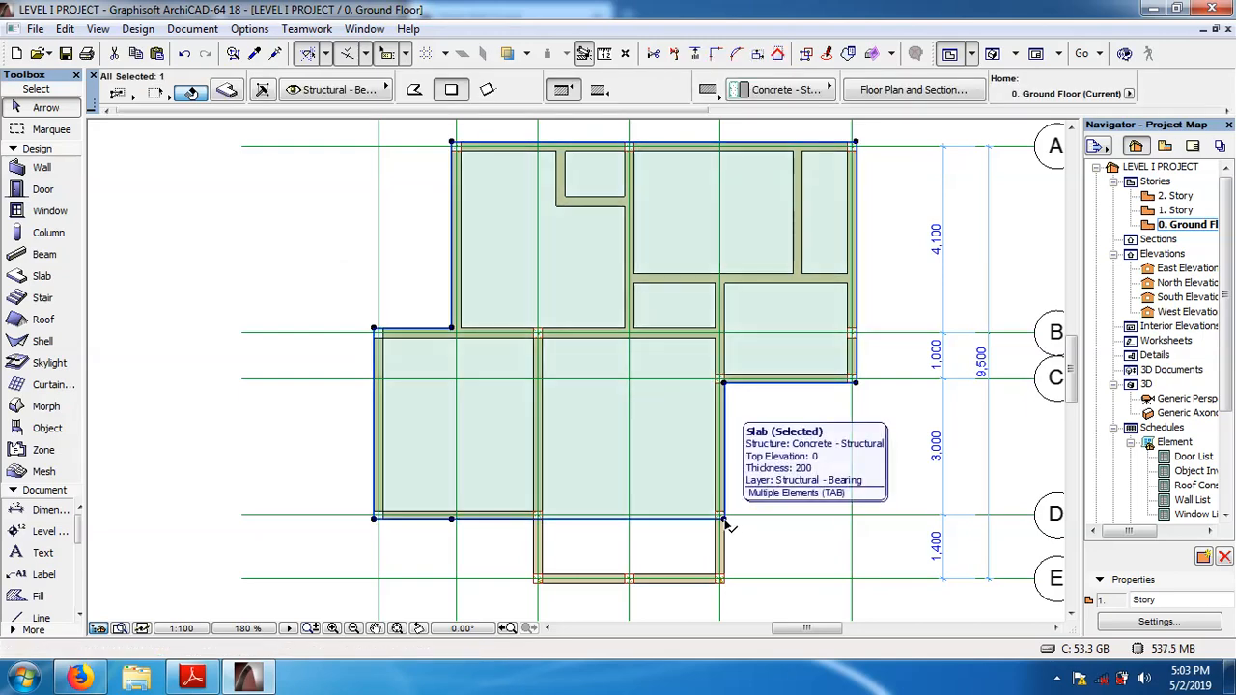
left_click(725, 522)
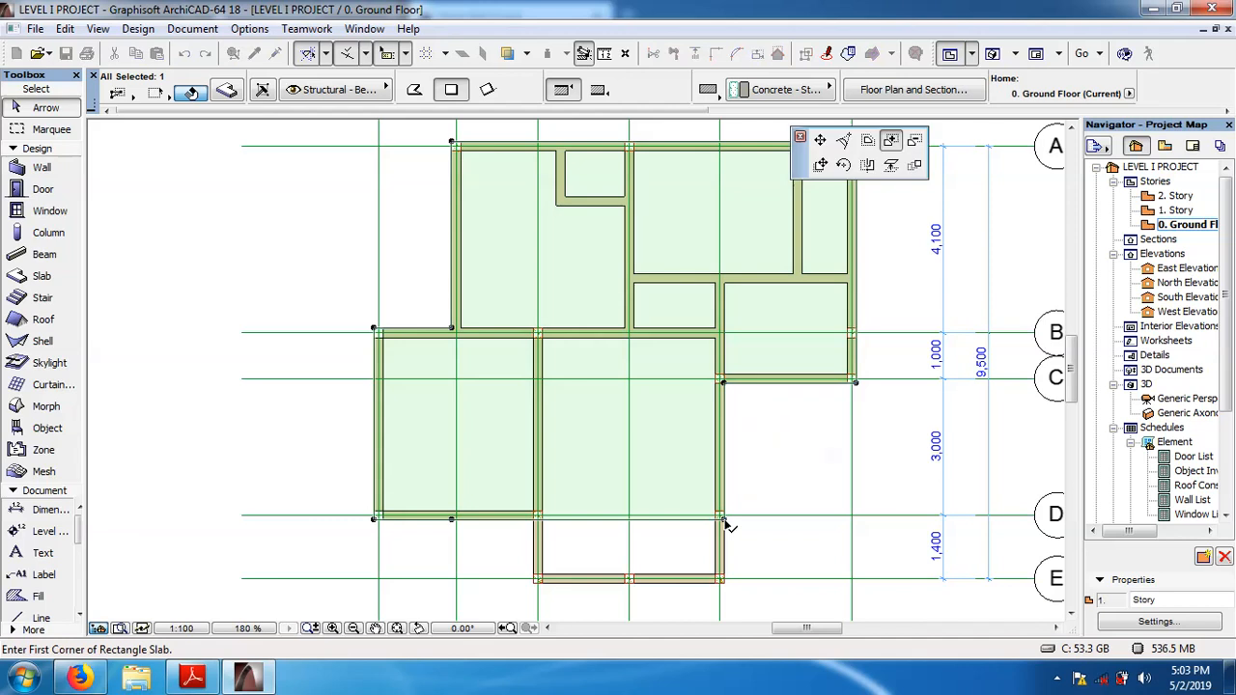
left_click(891, 142)
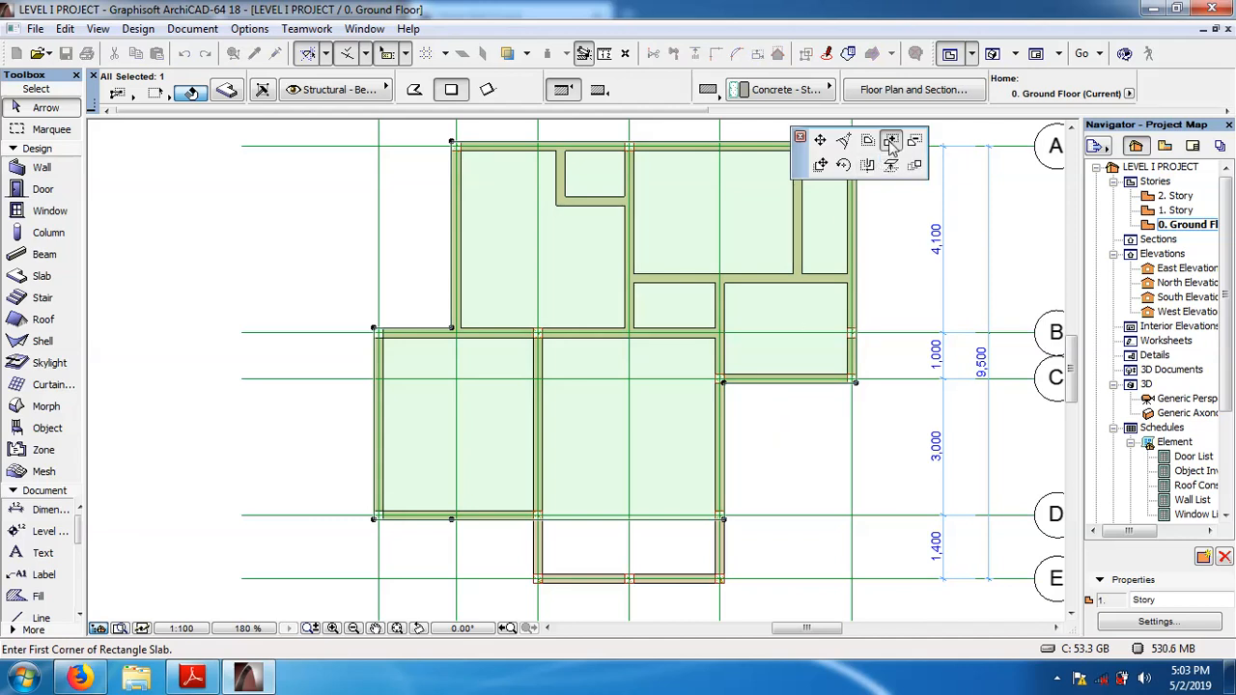
left_click(724, 521)
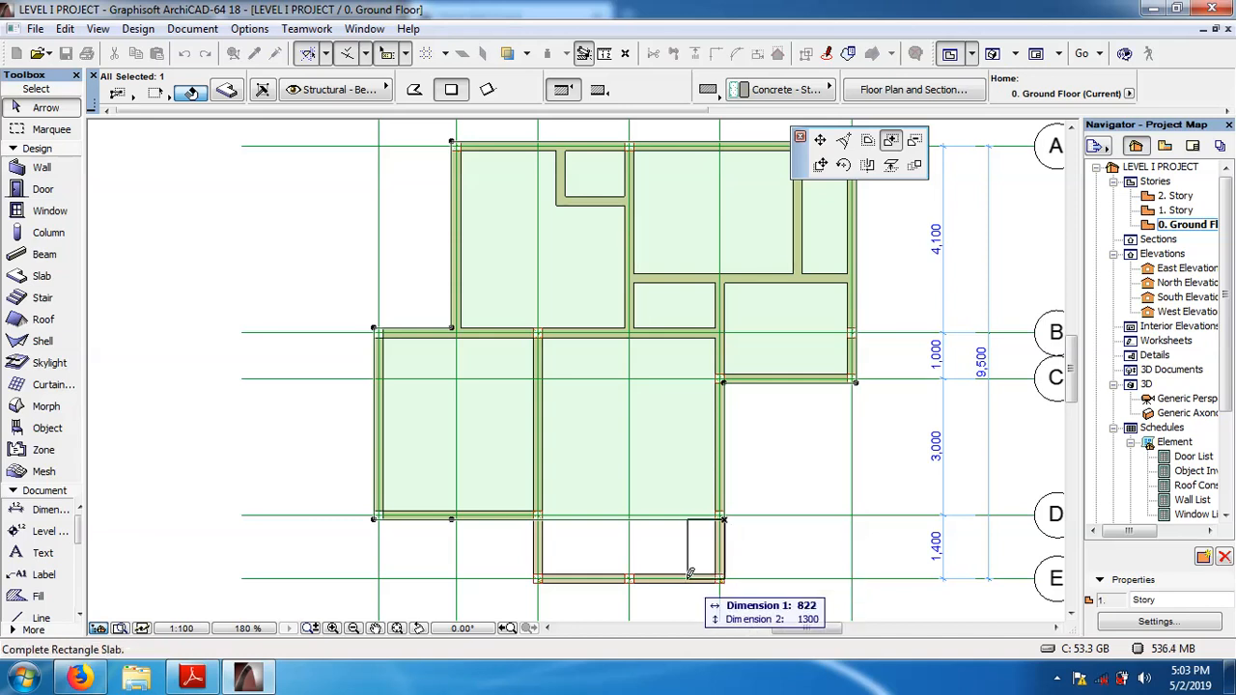
left_click(534, 577)
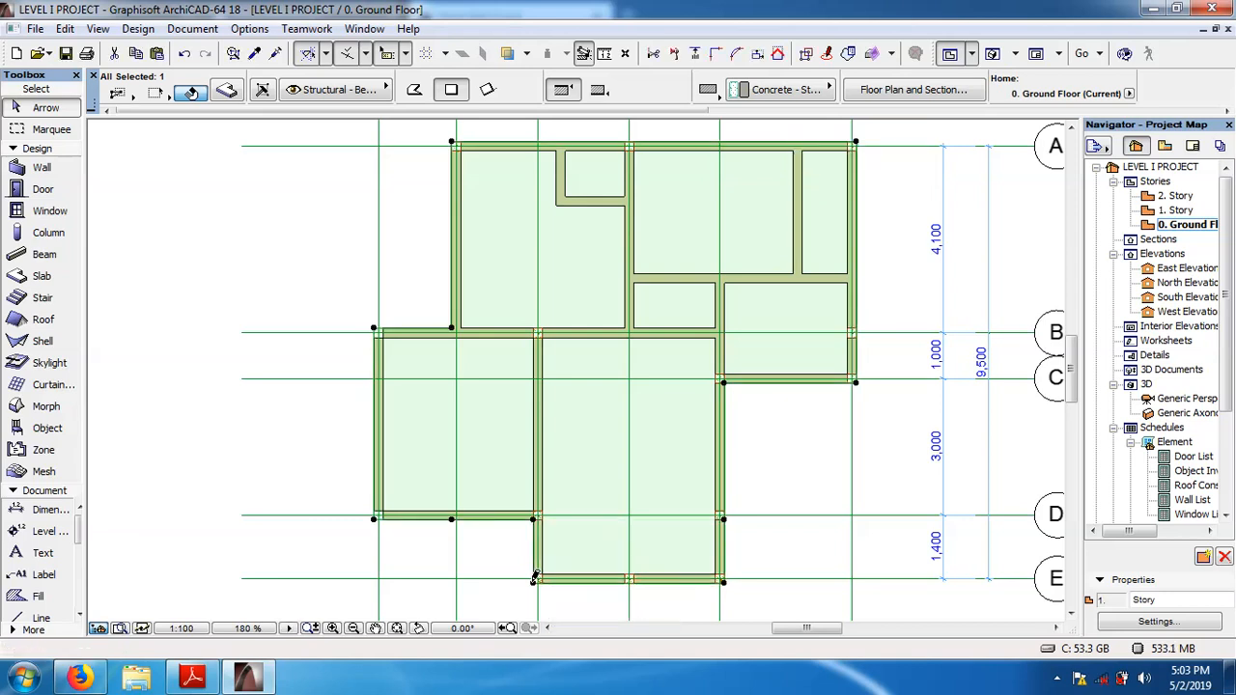
left_click(229, 391)
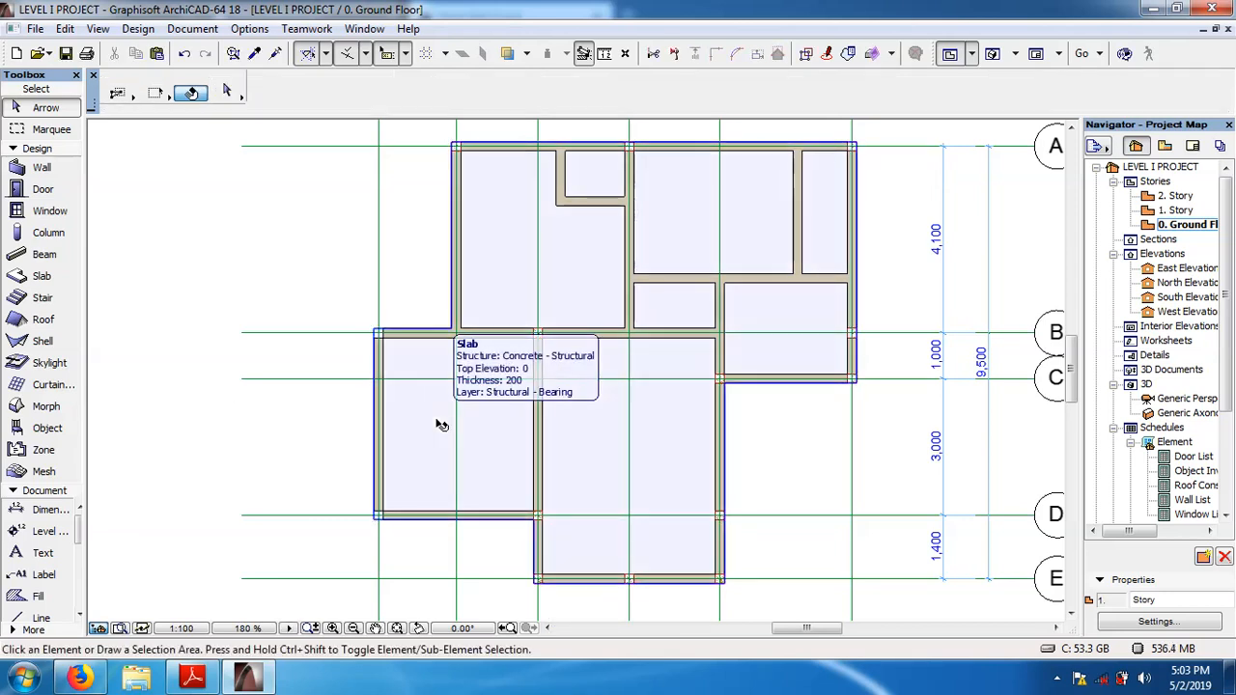
left_click(440, 426)
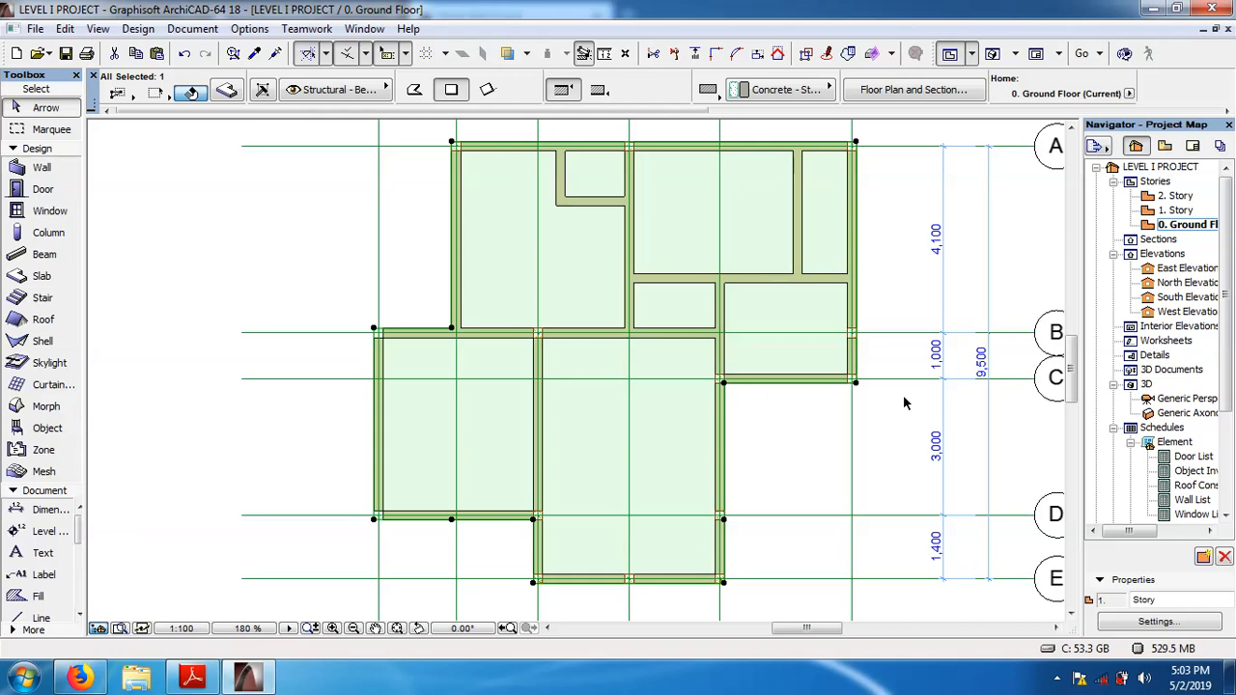
key("Escape")
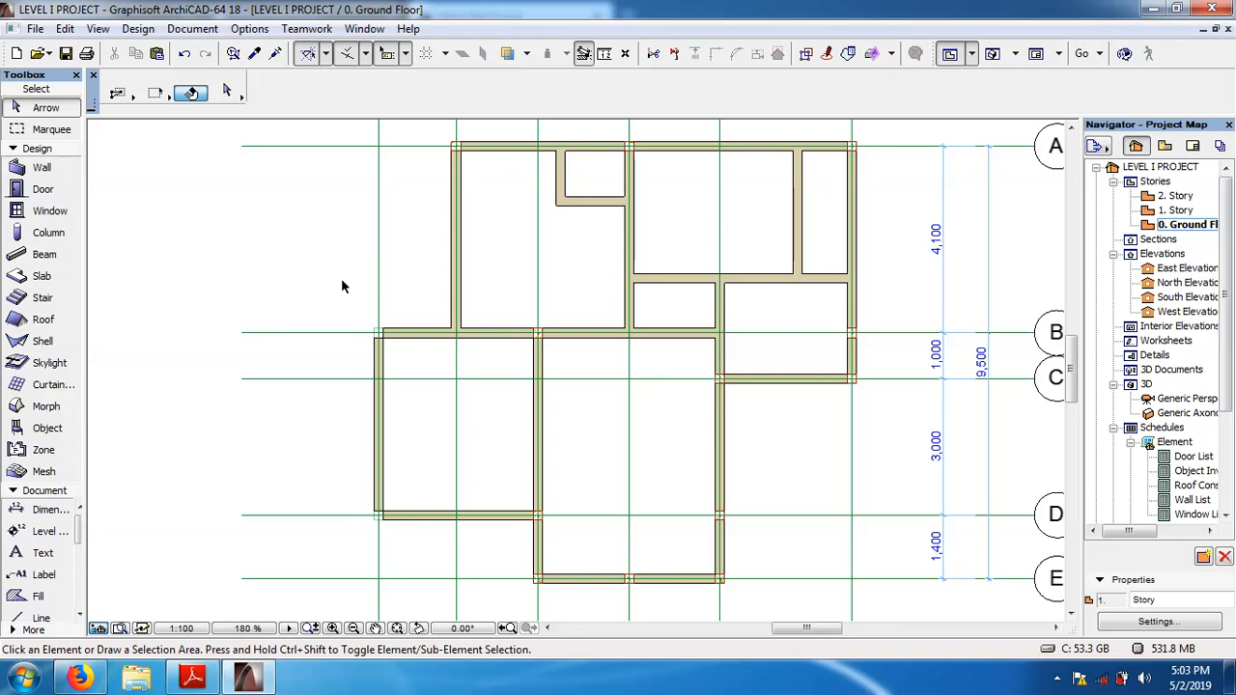
left_click(584, 431)
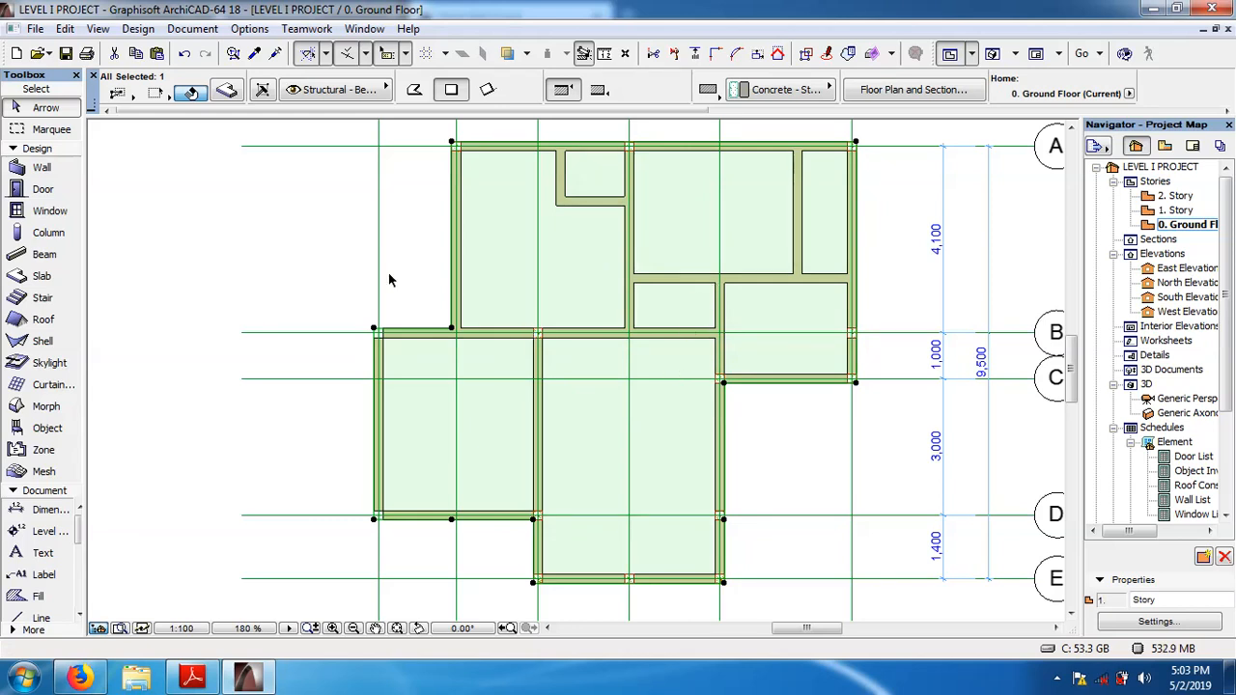
left_click(288, 252)
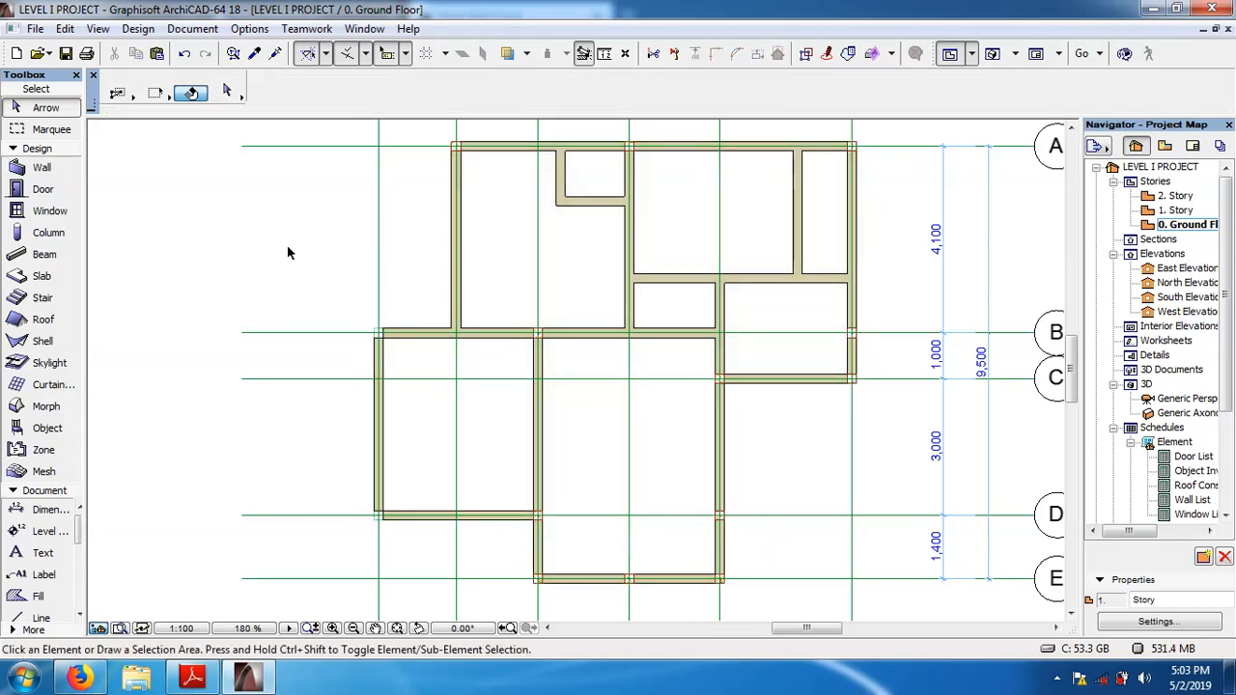
Open the 1. Story plan and delete the slab over the long projecting wing and the small slab beside it.
double_click(1178, 211)
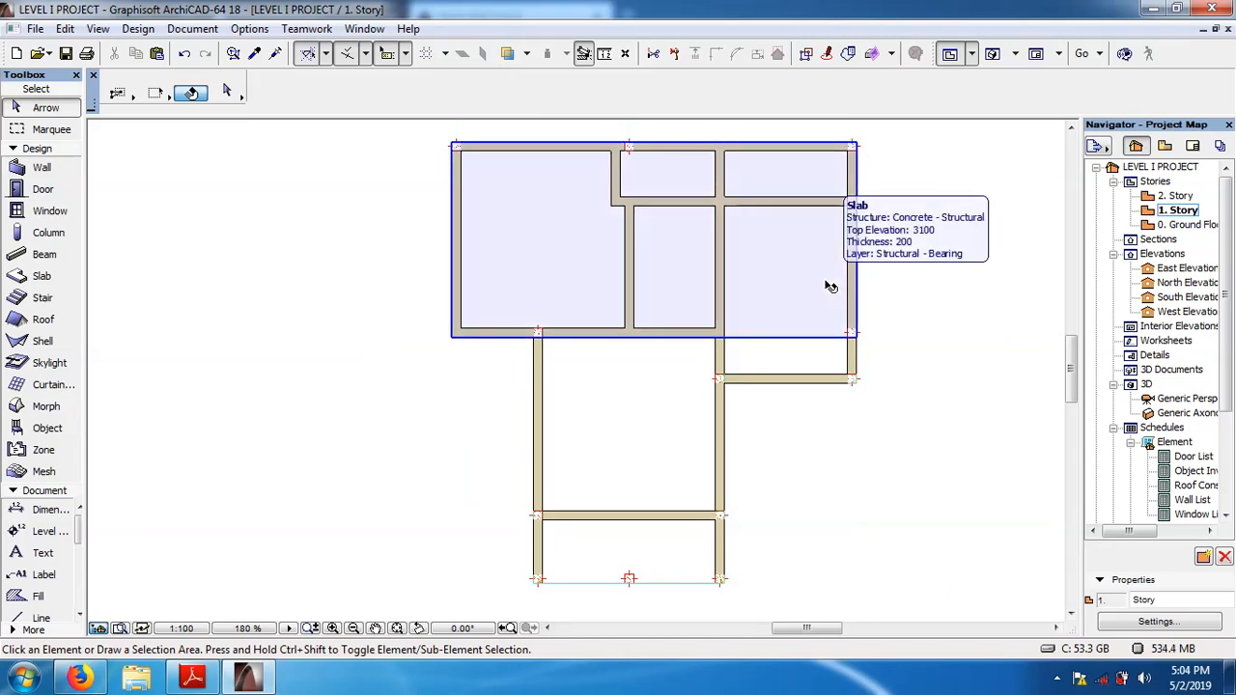
left_click(828, 286)
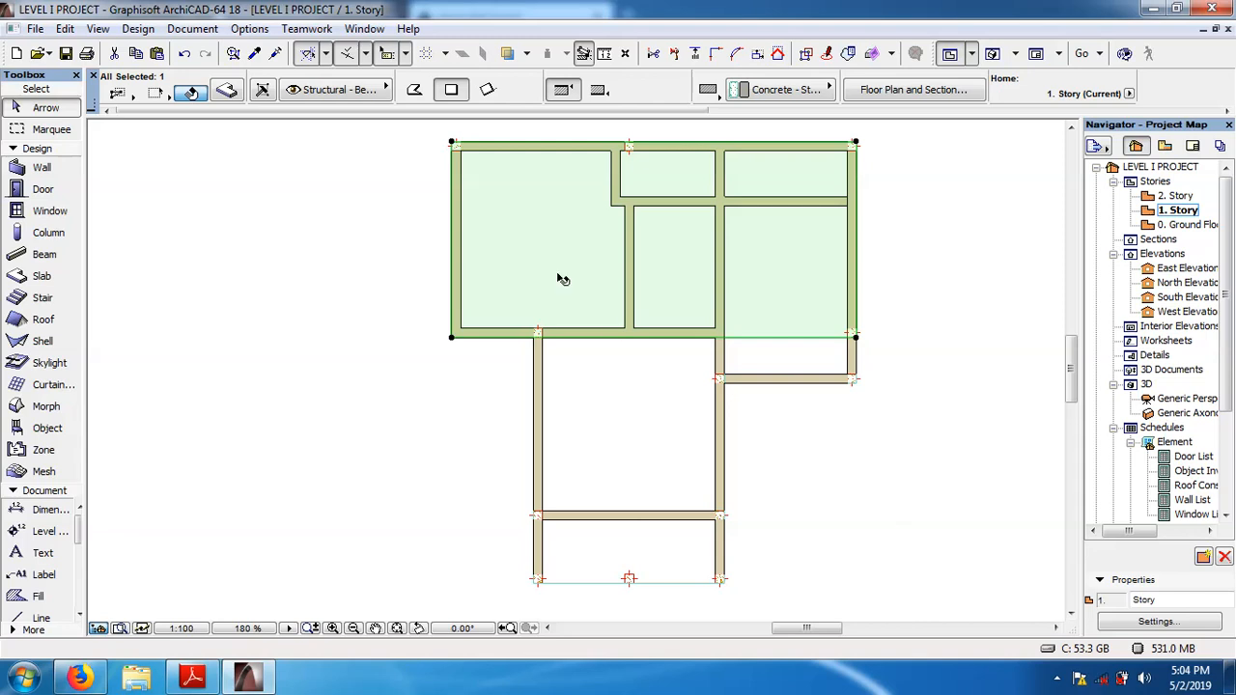
left_click(609, 433)
key("Delete")
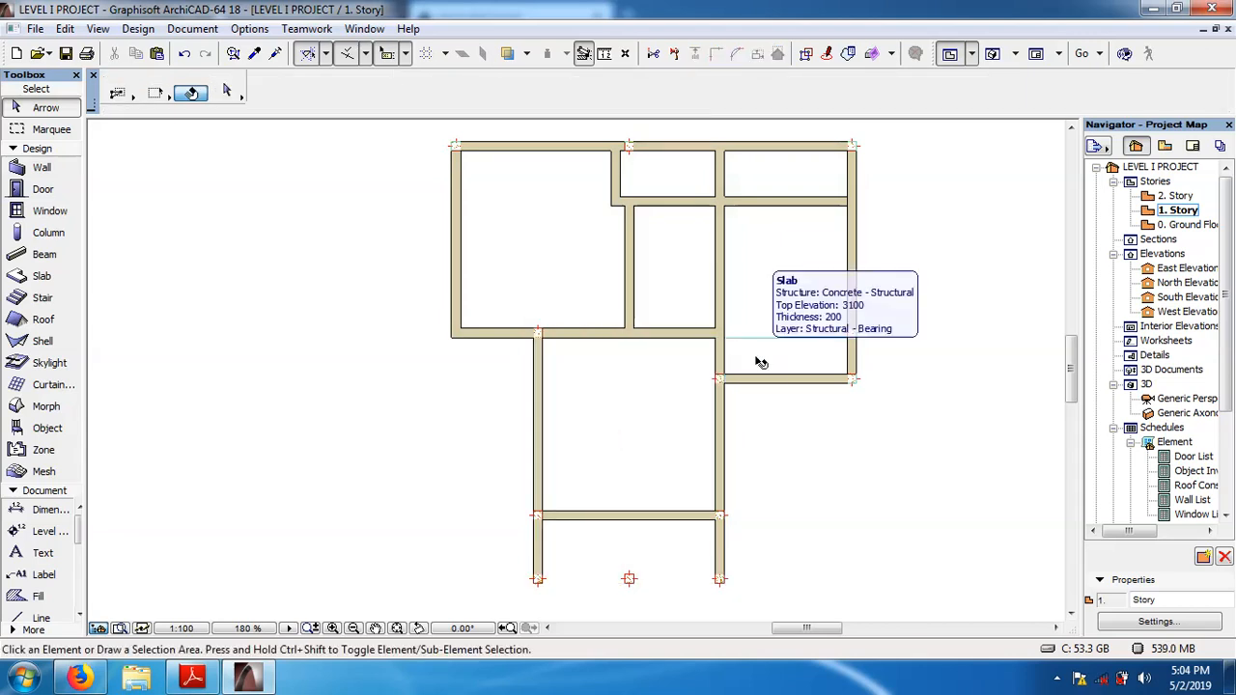
left_click(760, 362)
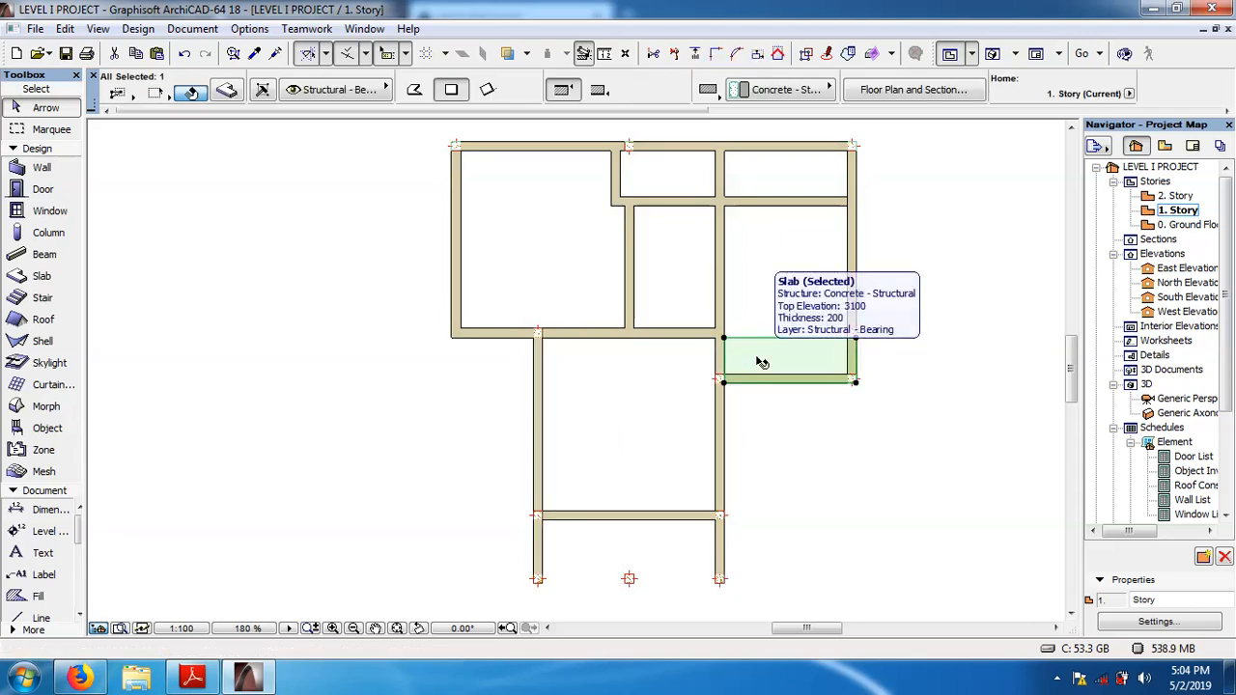
key("Delete")
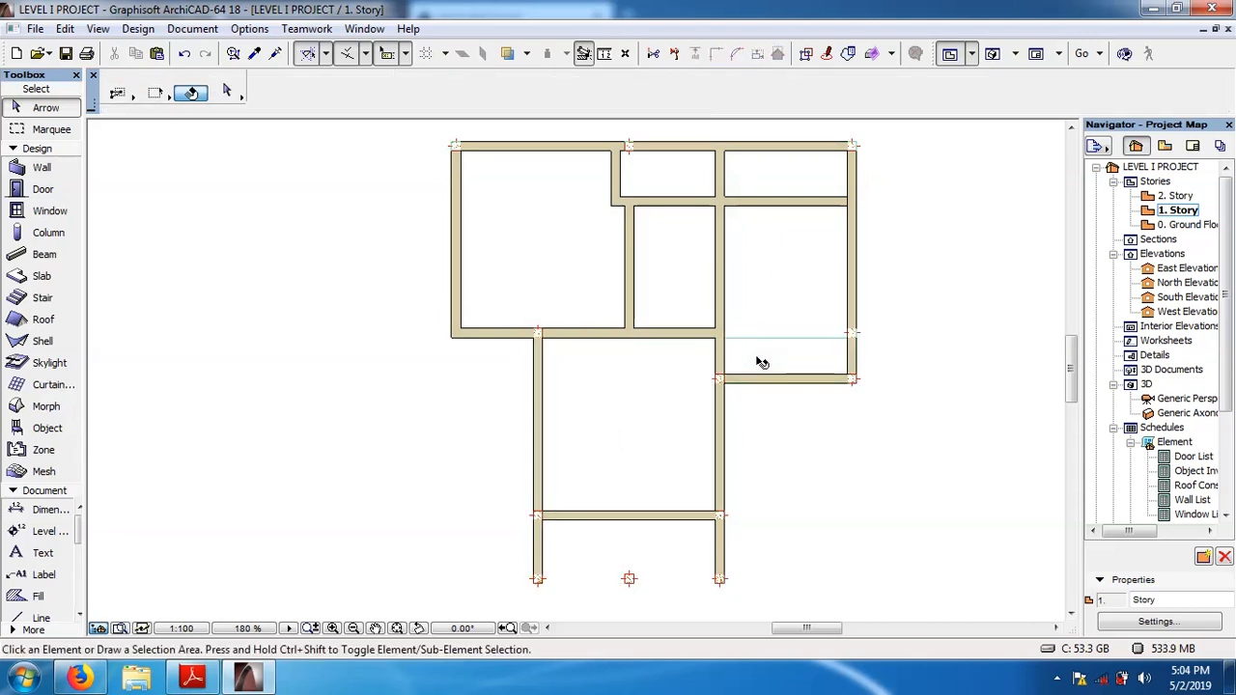
Try to extend the remaining slab polygon freehand with a rectangle reaching the wing's far outer wall, and undo the addition.
left_click(584, 252)
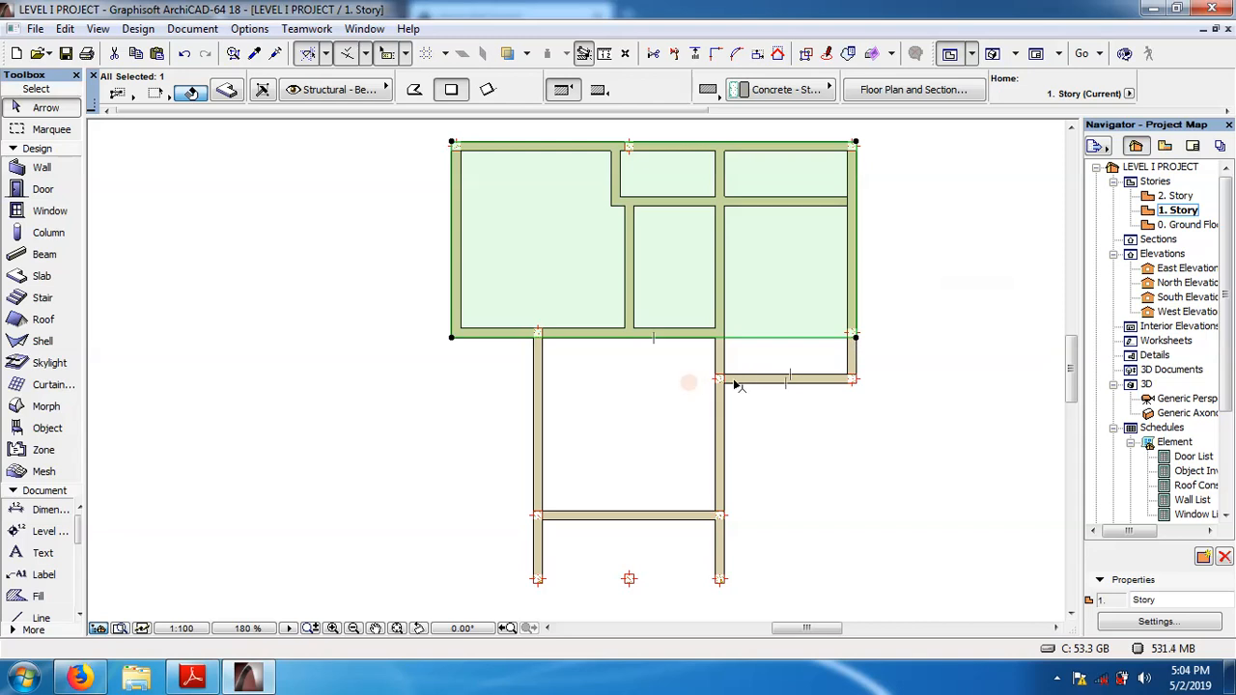
left_click(855, 338)
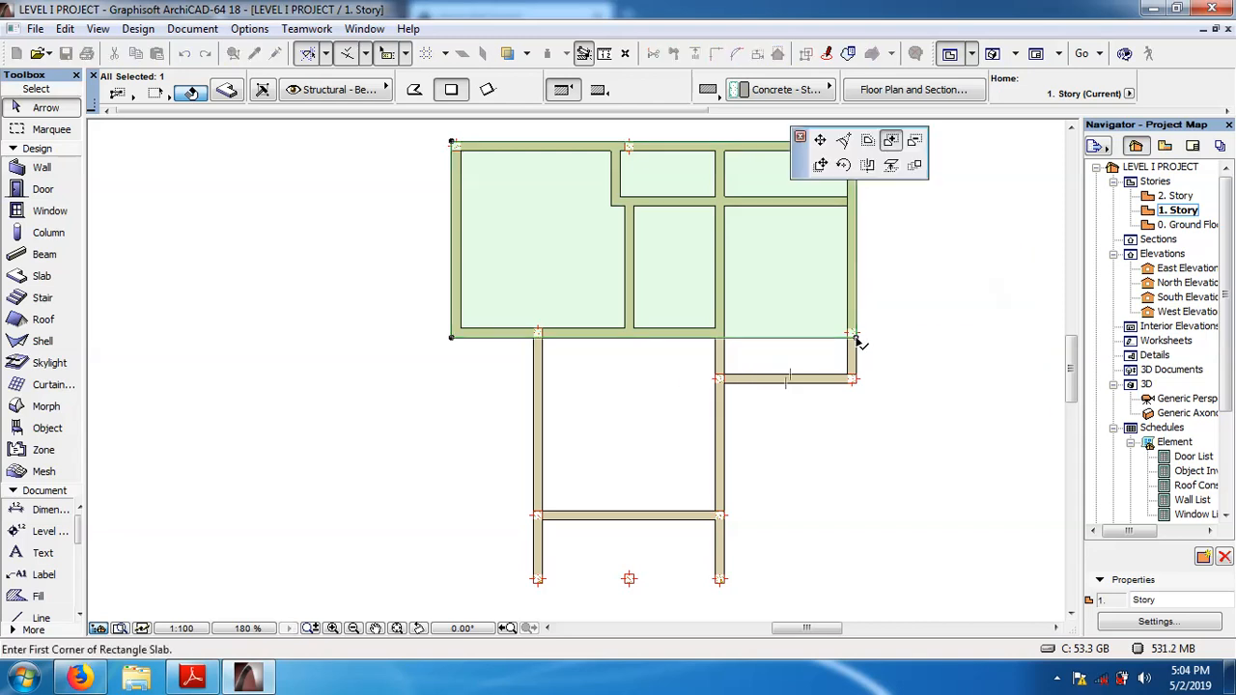
left_click(891, 141)
left_click(855, 338)
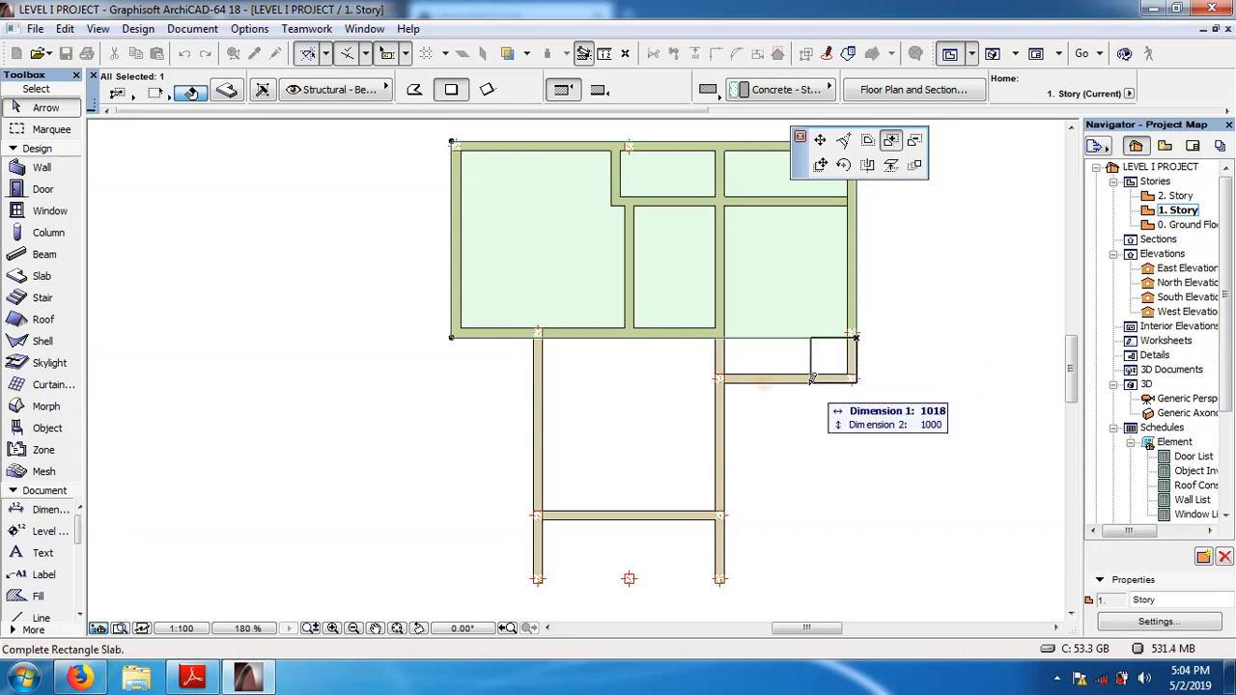
left_click(537, 389)
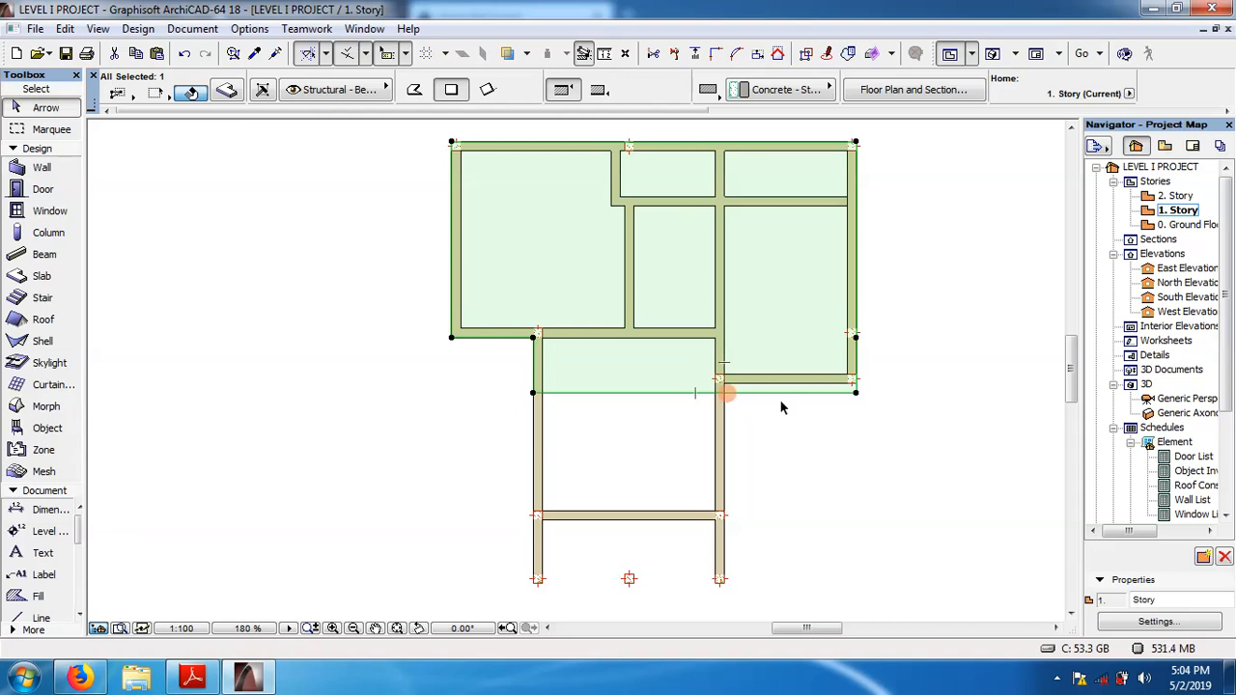
left_click(183, 54)
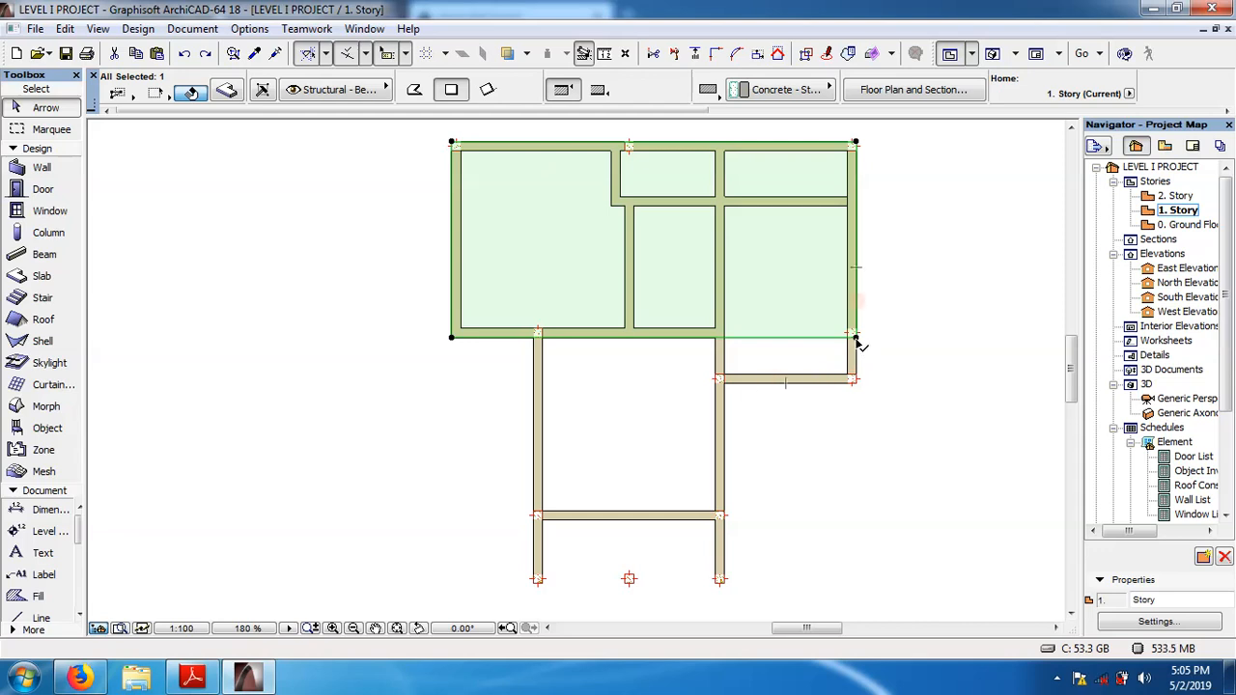
Add a 7100 by 1000 rectangle to the 1. Story slab polygon, starting from the slab corner on the building's outer wall.
left_click(855, 338)
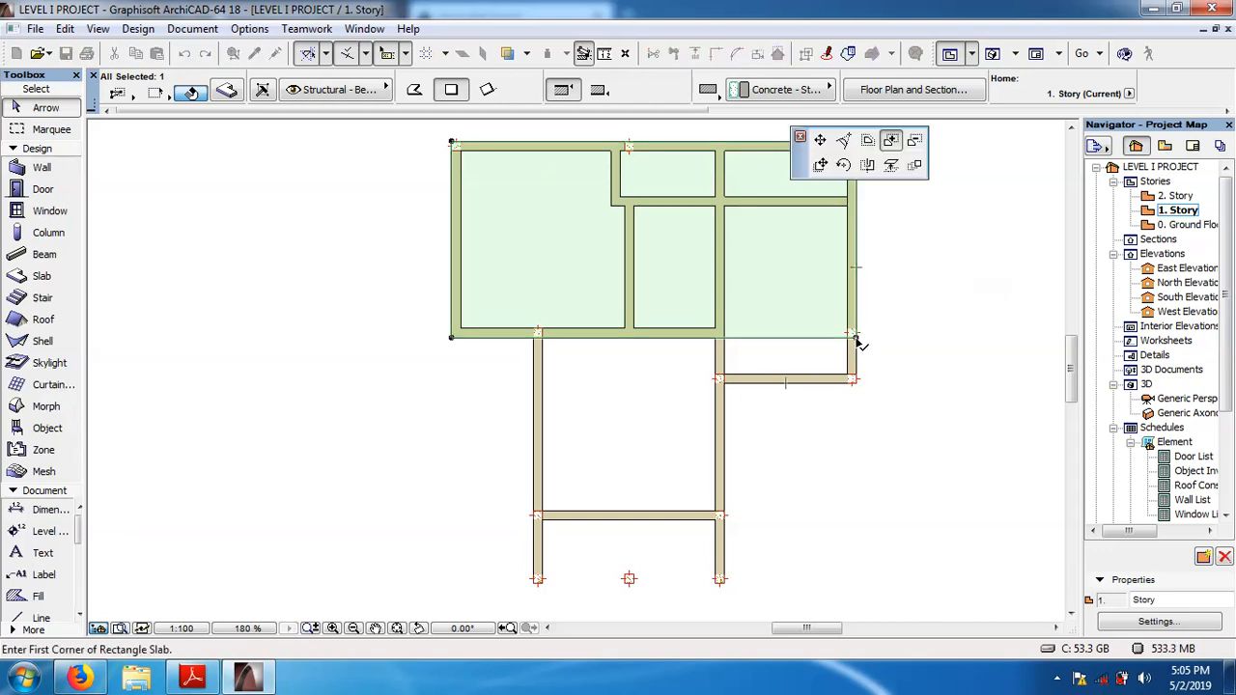
left_click(891, 140)
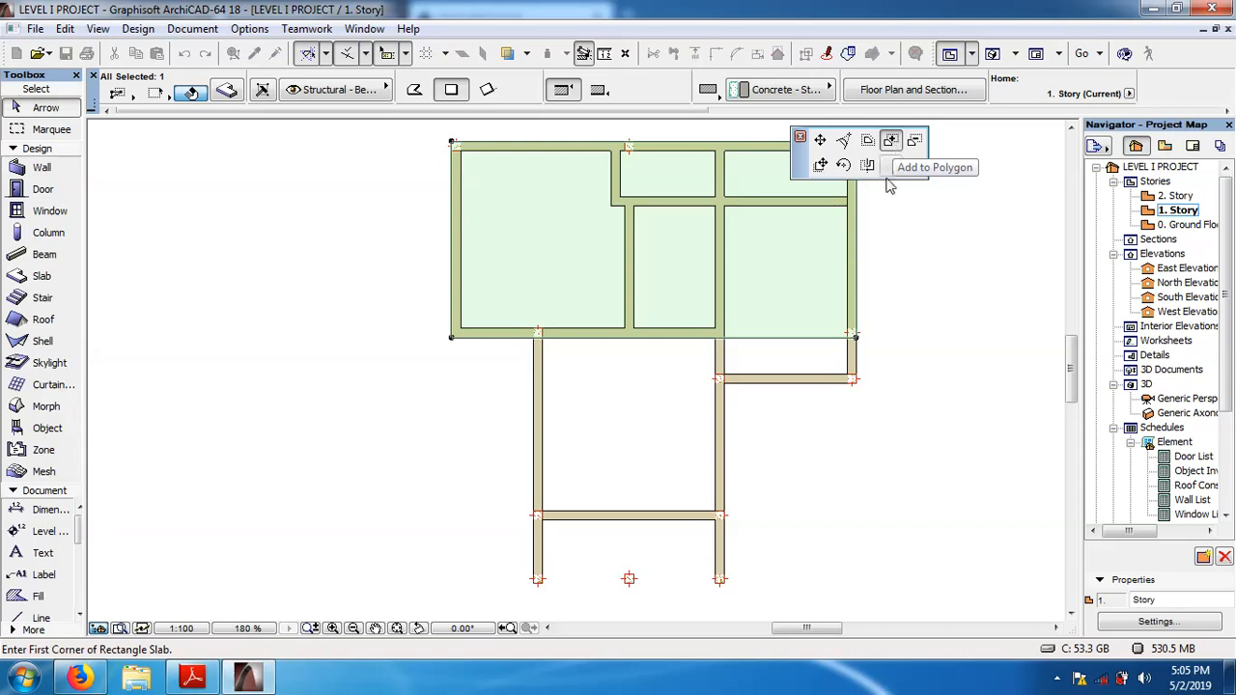
left_click(856, 338)
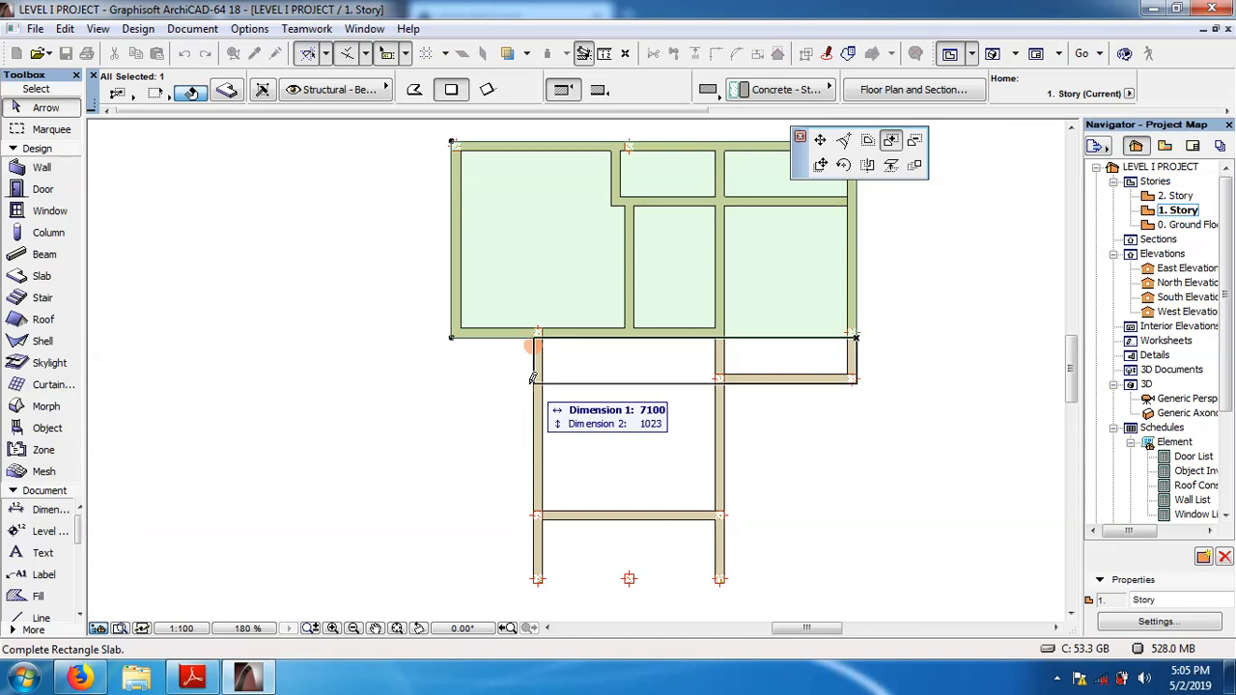
type("7100")
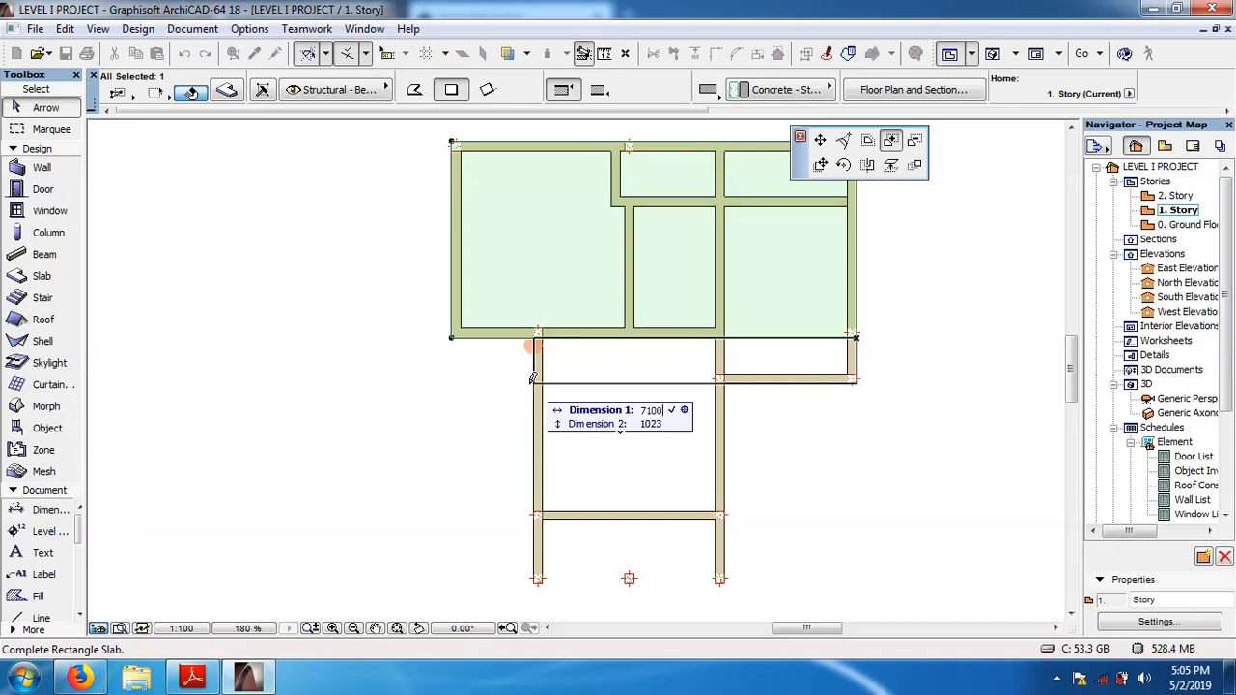
key("Tab")
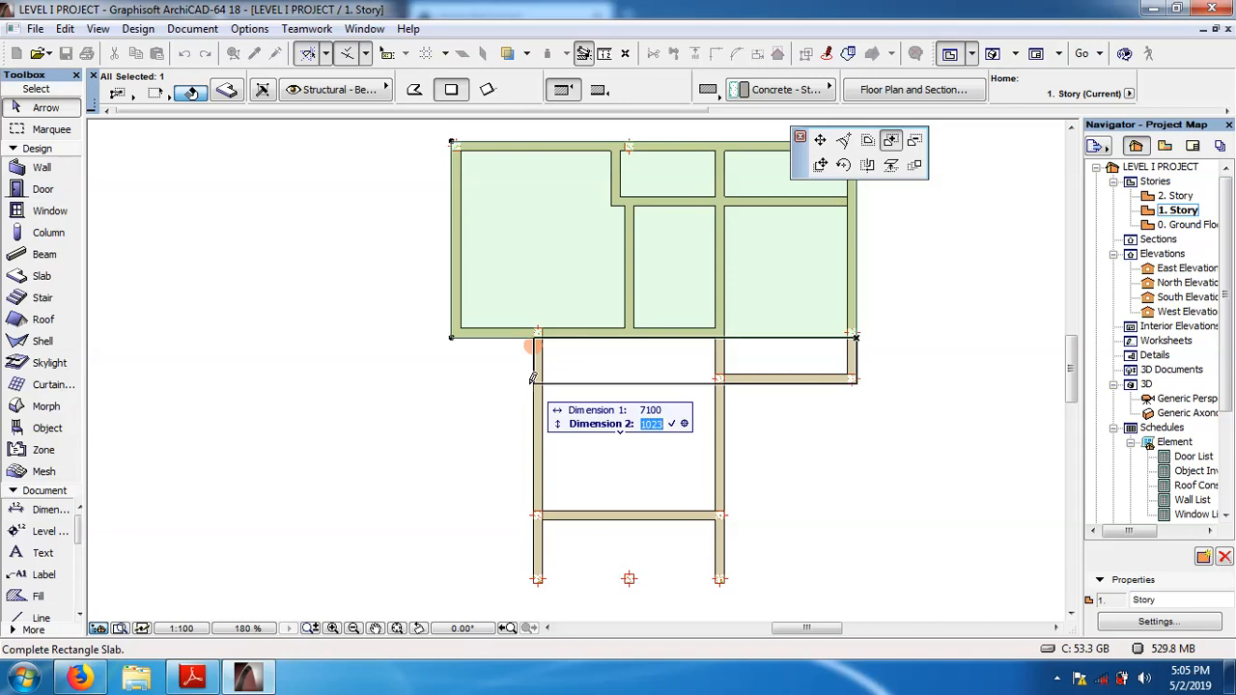
type("1000")
key("Return")
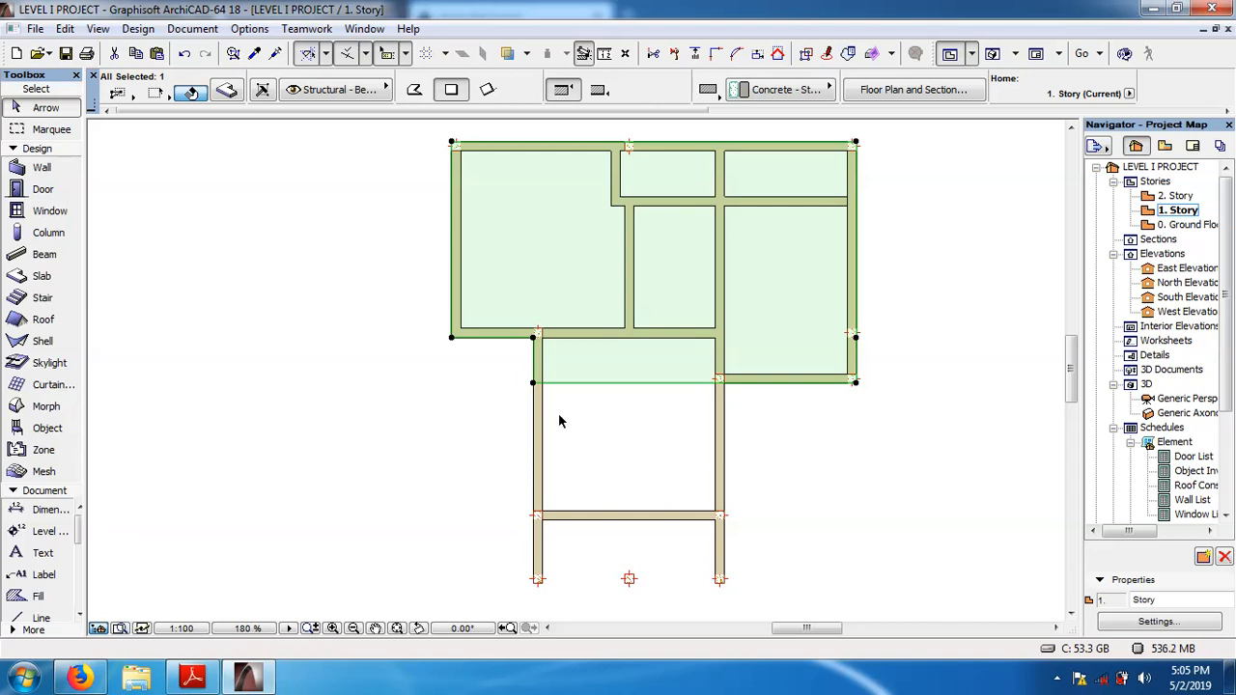
Add a 4200 by 4400 rectangle to the 1. Story slab polygon to cover the rest of the projecting wing.
left_click(535, 383)
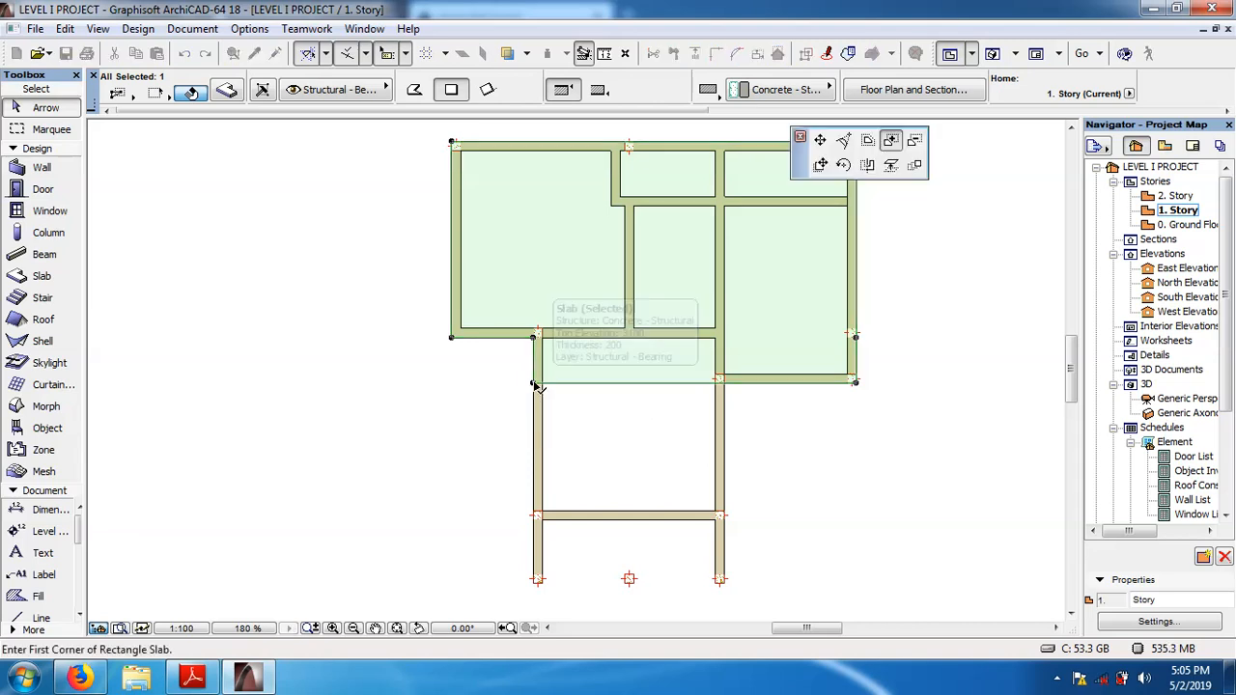
left_click(890, 143)
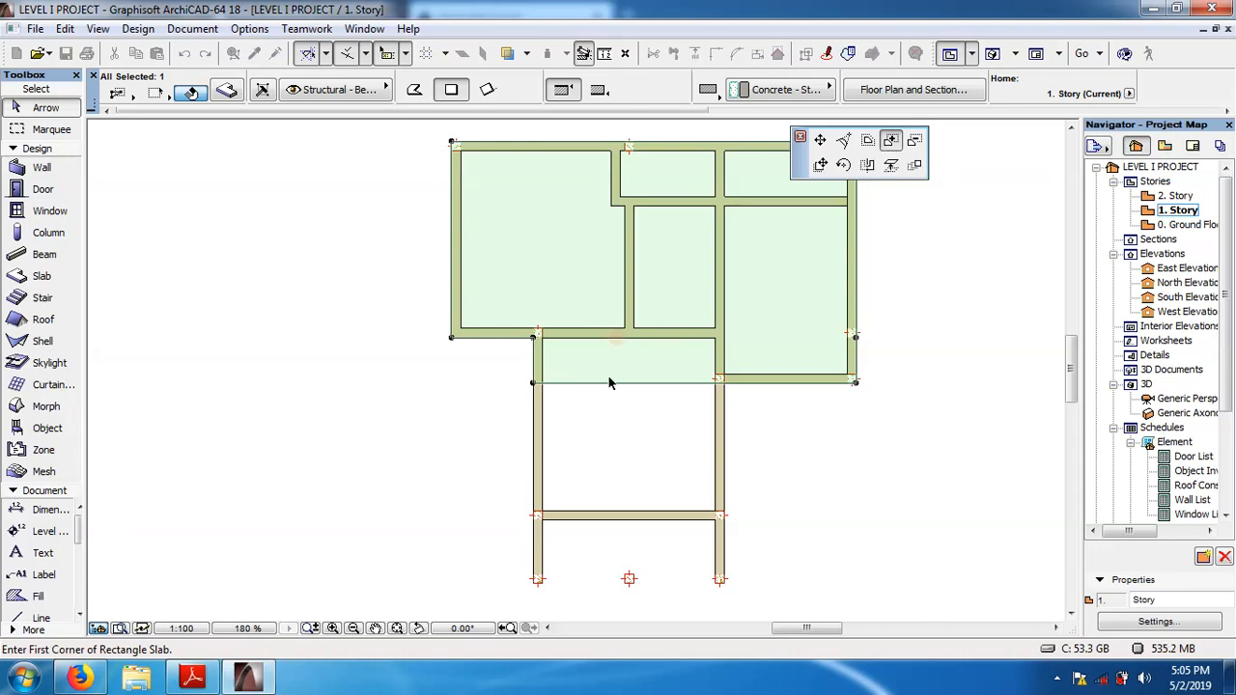
left_click(534, 383)
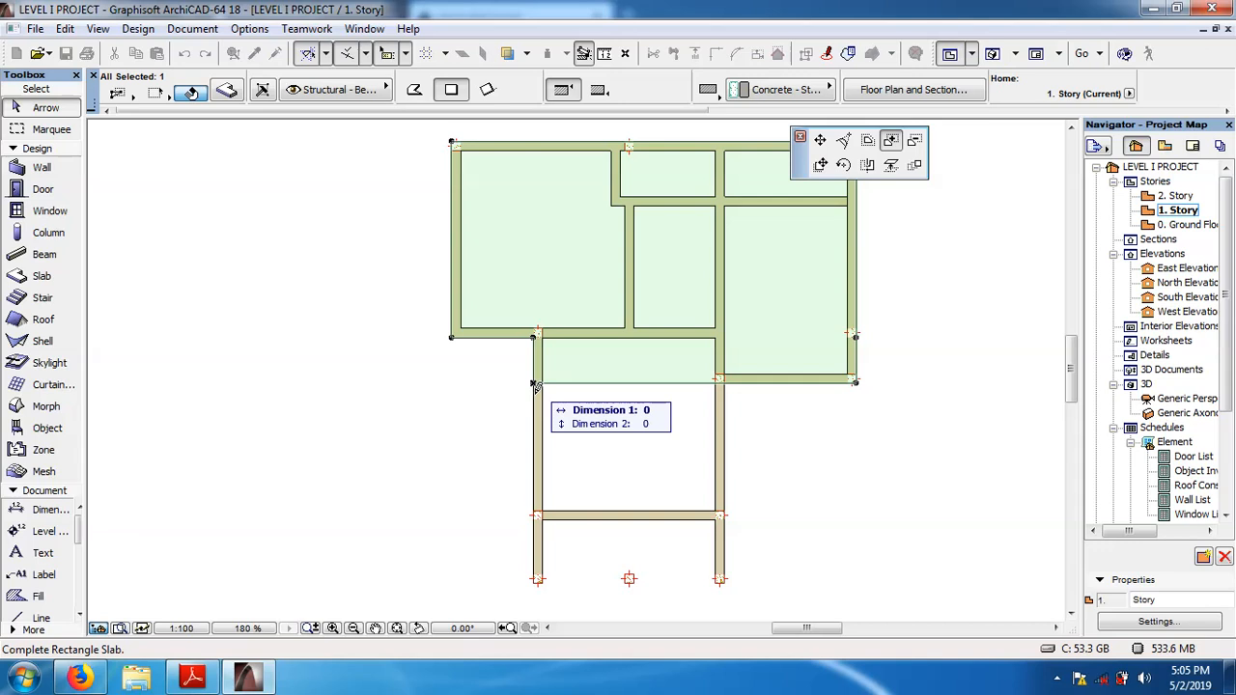
left_click(730, 576)
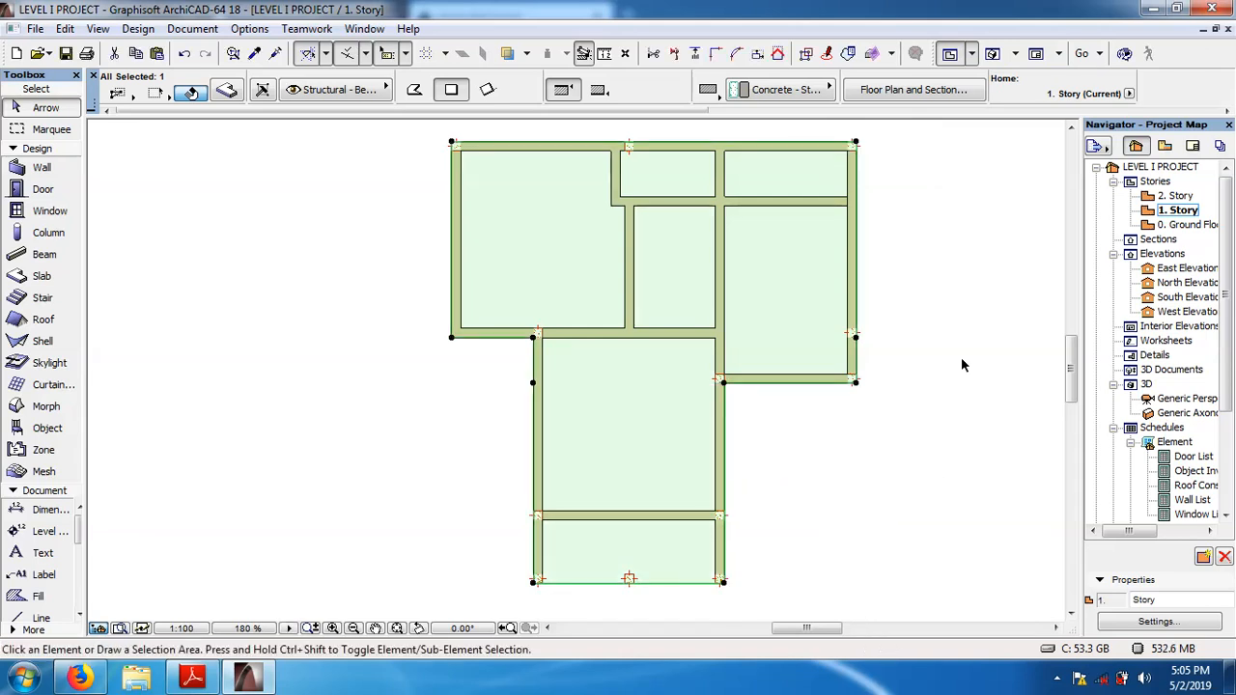
key("Escape")
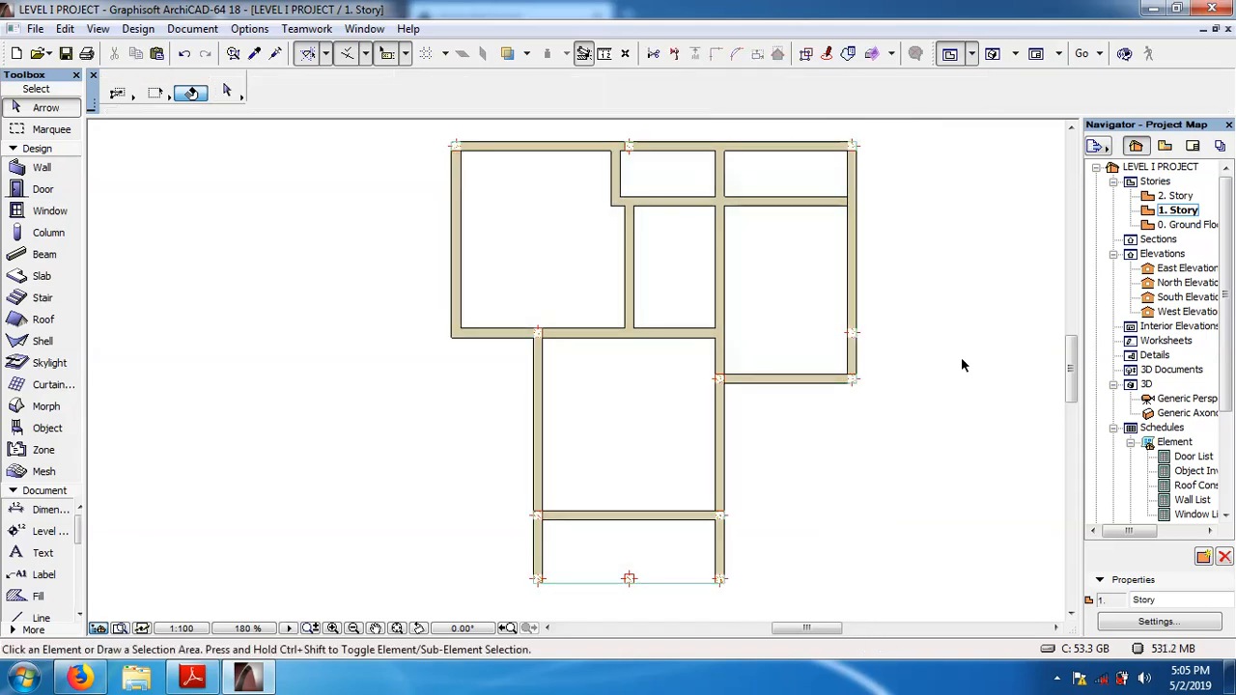
left_click(823, 322)
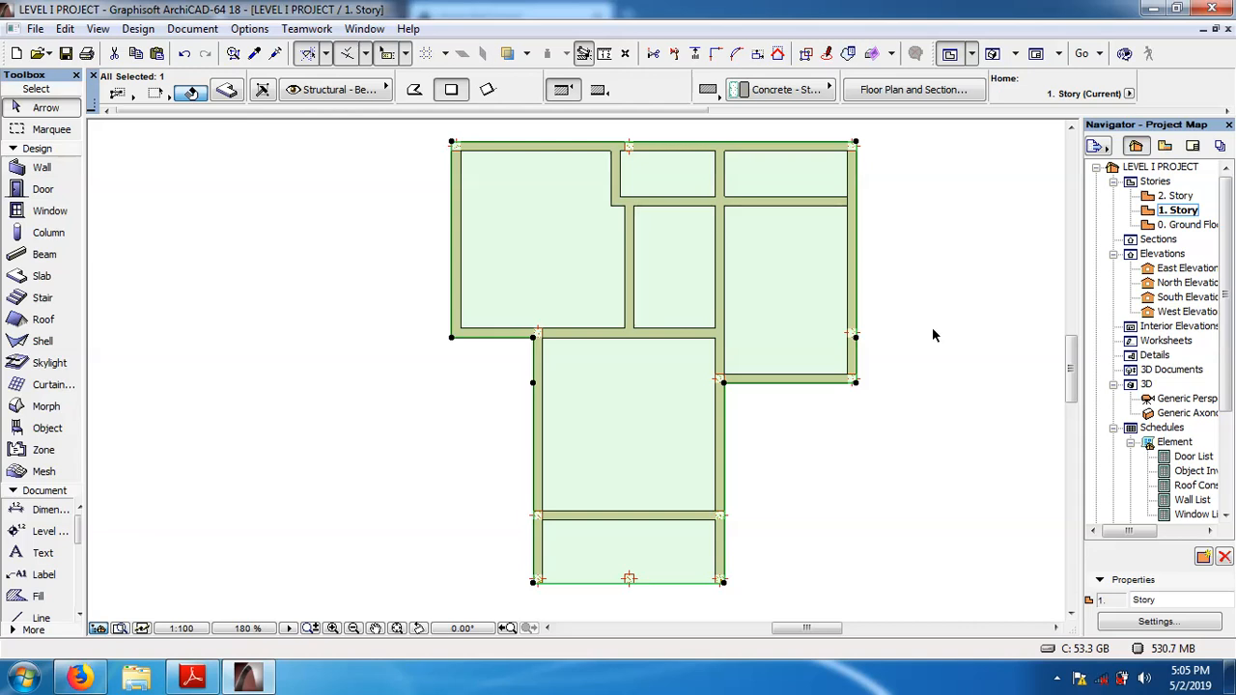
Open the ground floor plan and check the slab's outline against the building's outer walls.
left_click(1173, 226)
double_click(1173, 226)
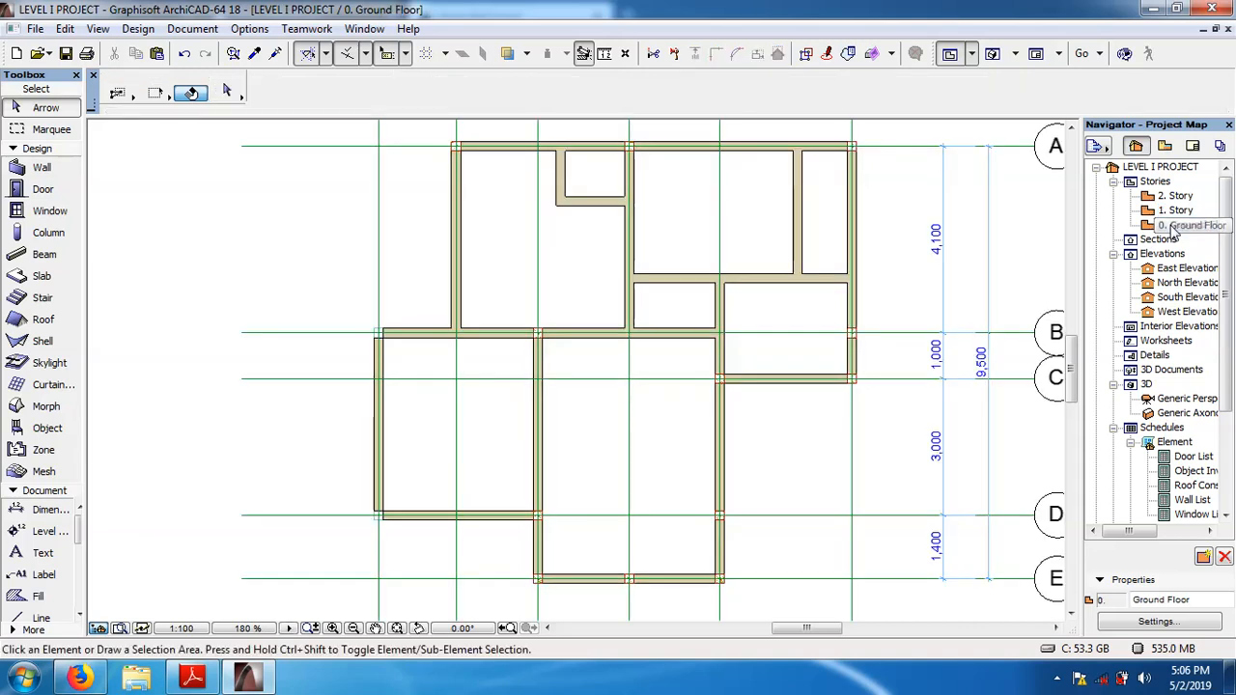
left_click(700, 425)
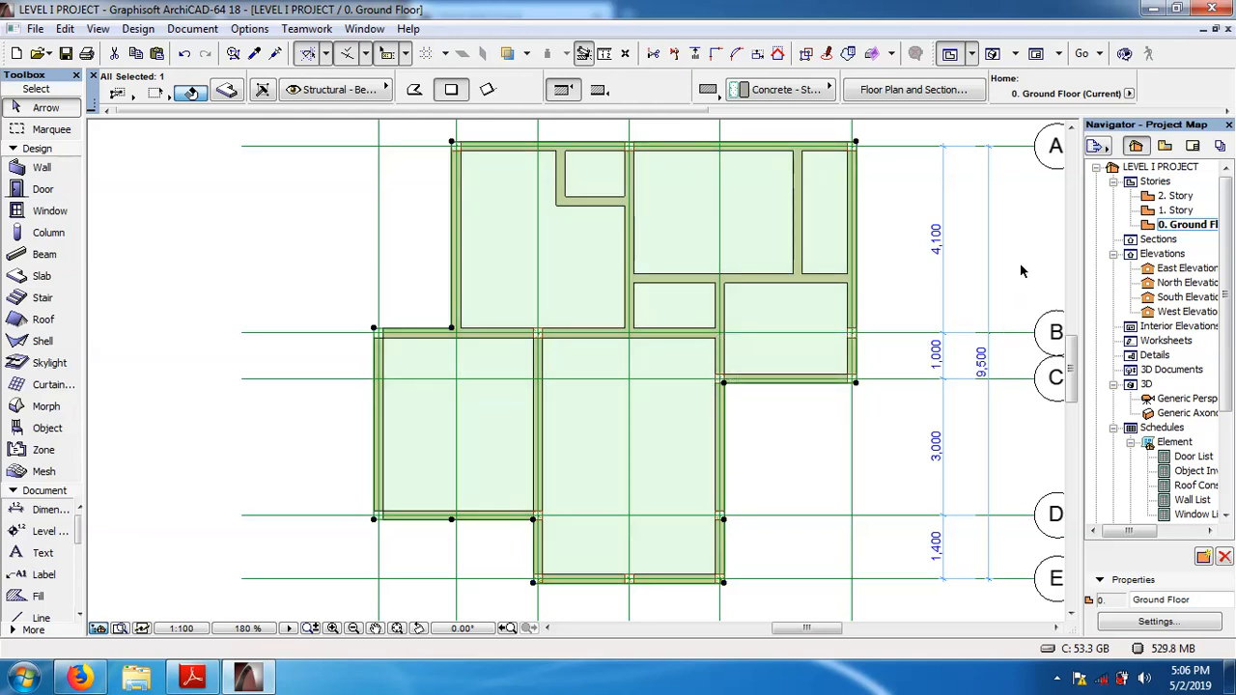
key("Escape")
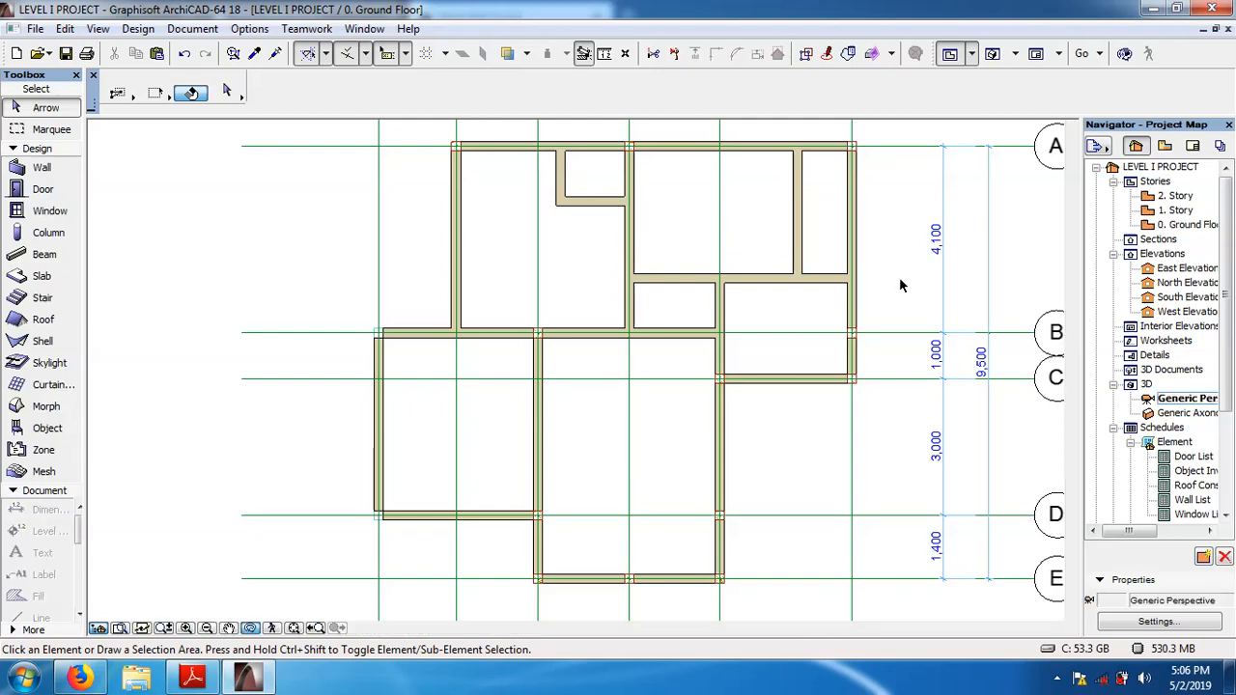
Show the building in 3D and inspect the outlines of the ground floor slab and the 1. Story slab.
key("F3")
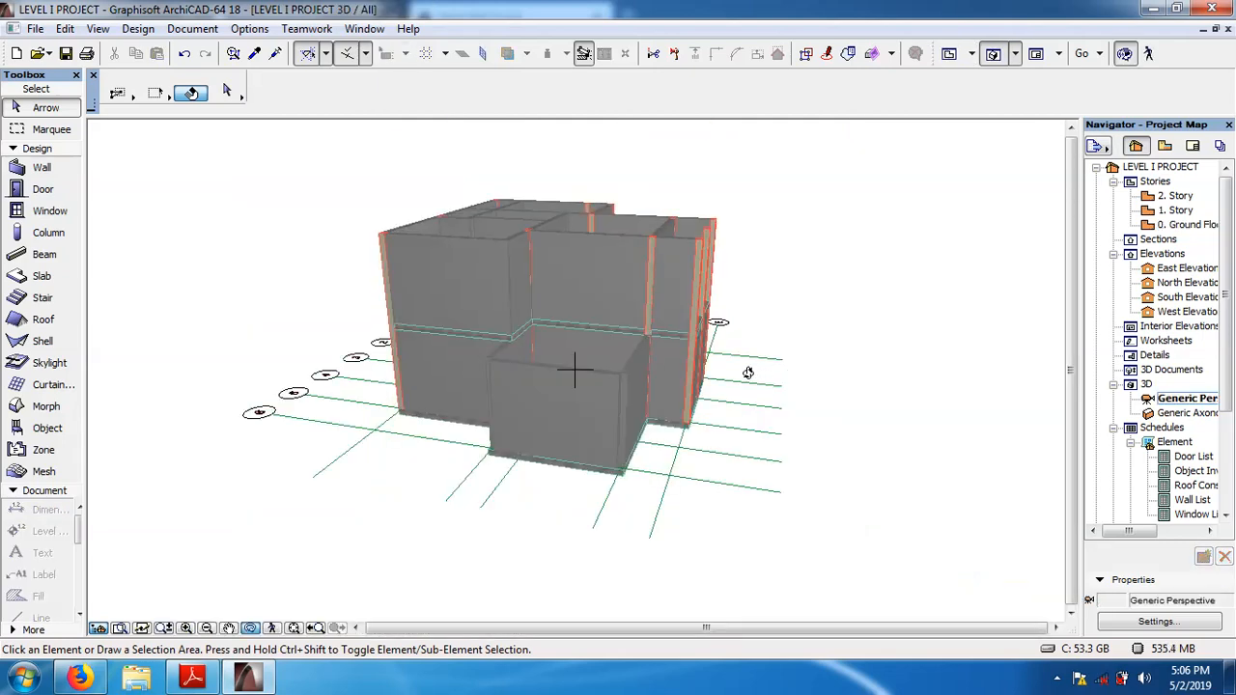
left_click_drag(747, 372, 538, 384)
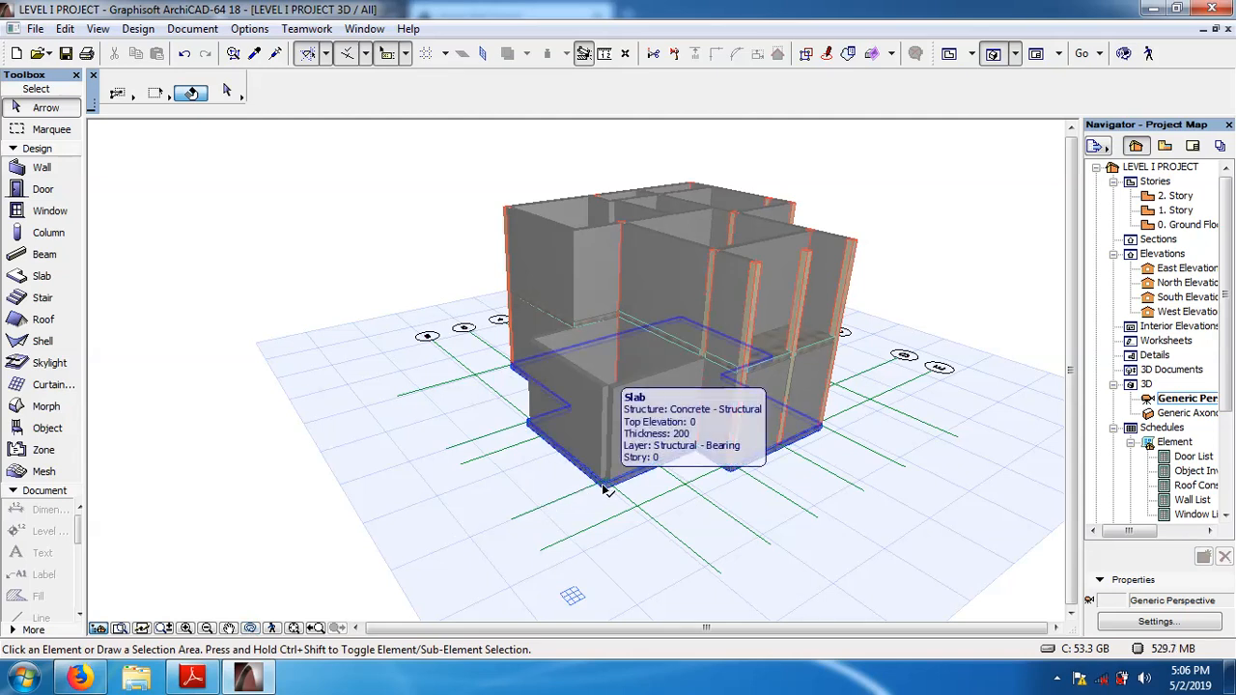
left_click(604, 490)
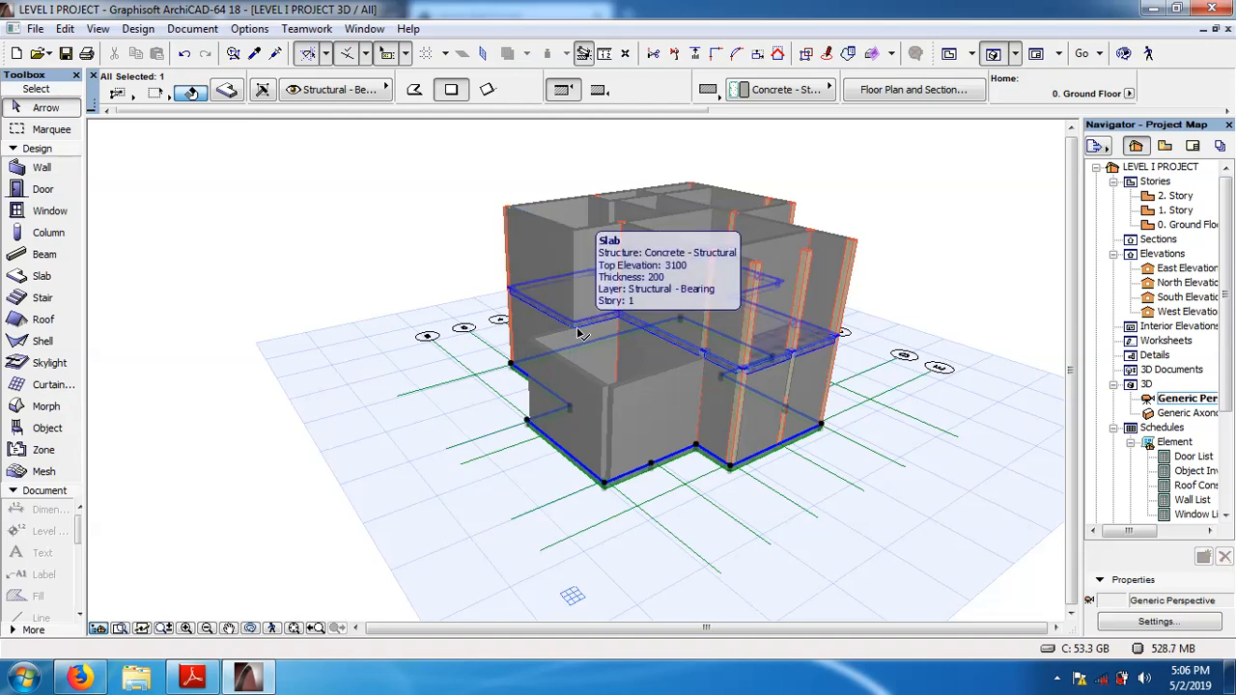
left_click(579, 331)
left_click(315, 250)
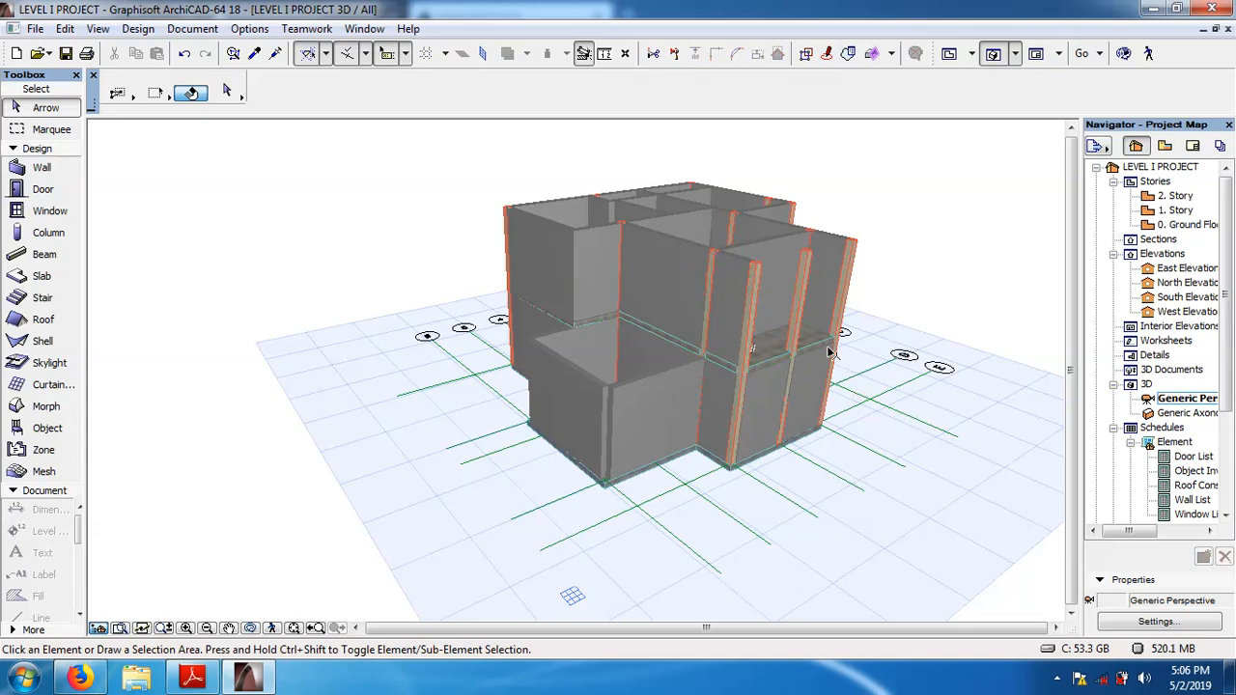
mouse_move(829, 353)
left_click(922, 273)
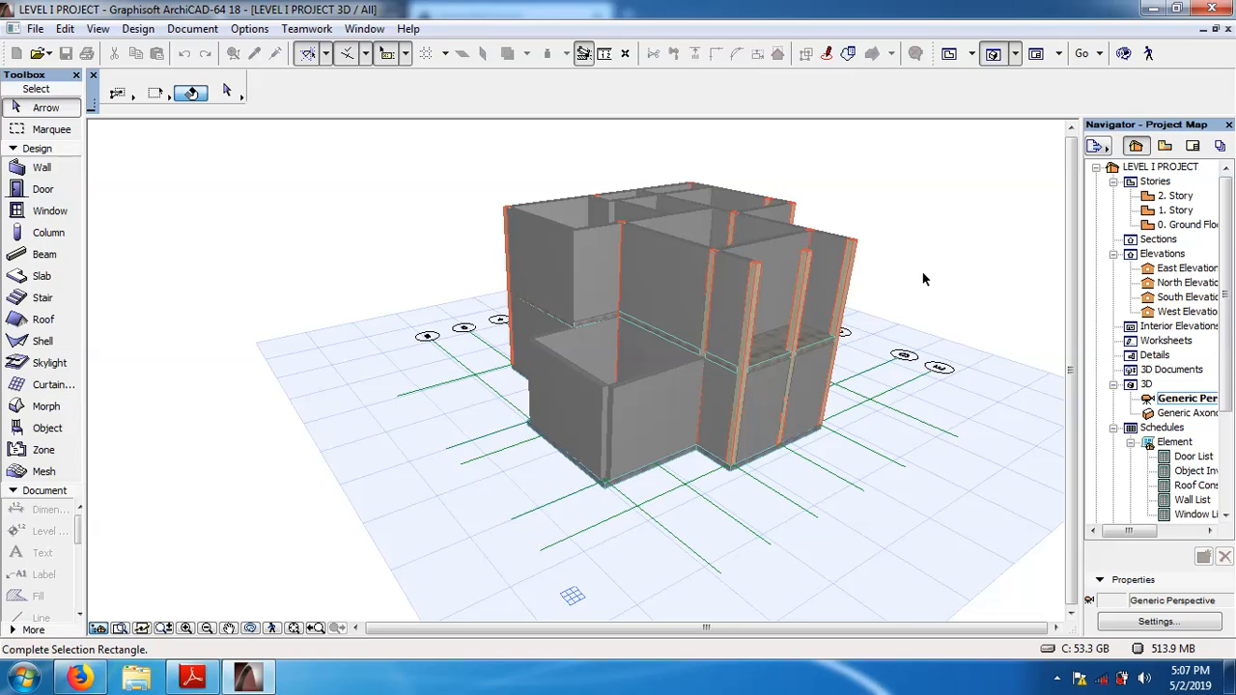
Examine the 1. Story slab again in 3D and review the ground floor and 1. Story plans.
key("F2")
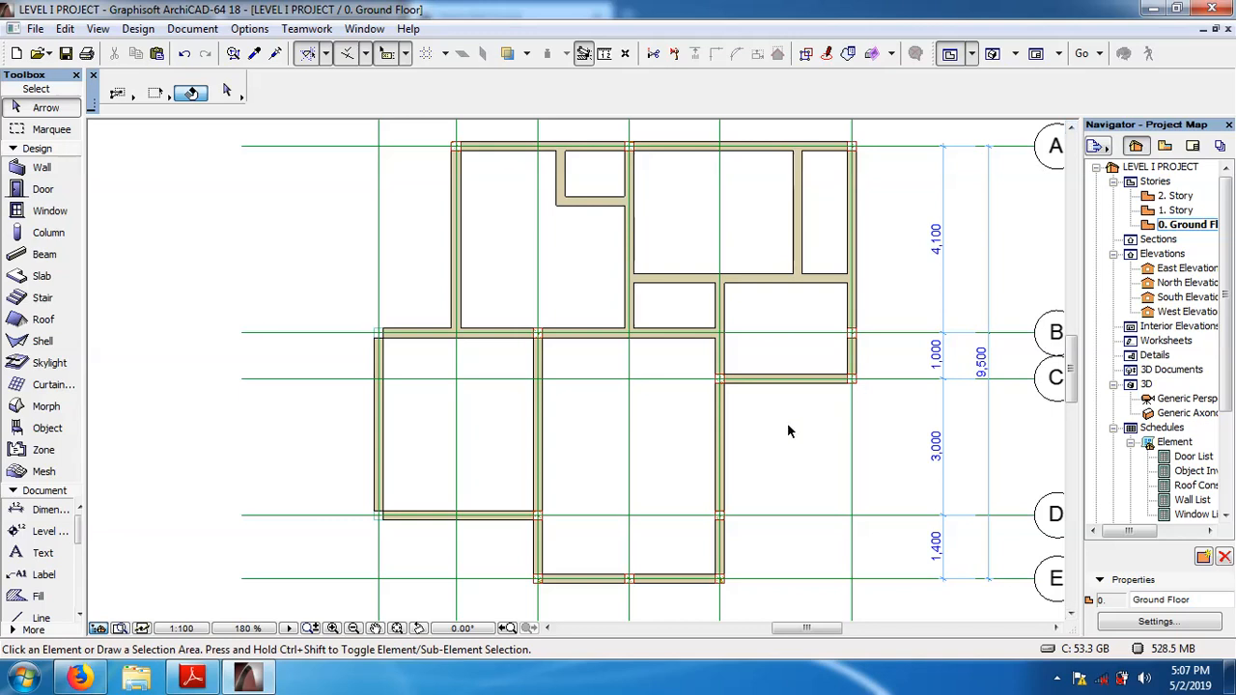
key("F3")
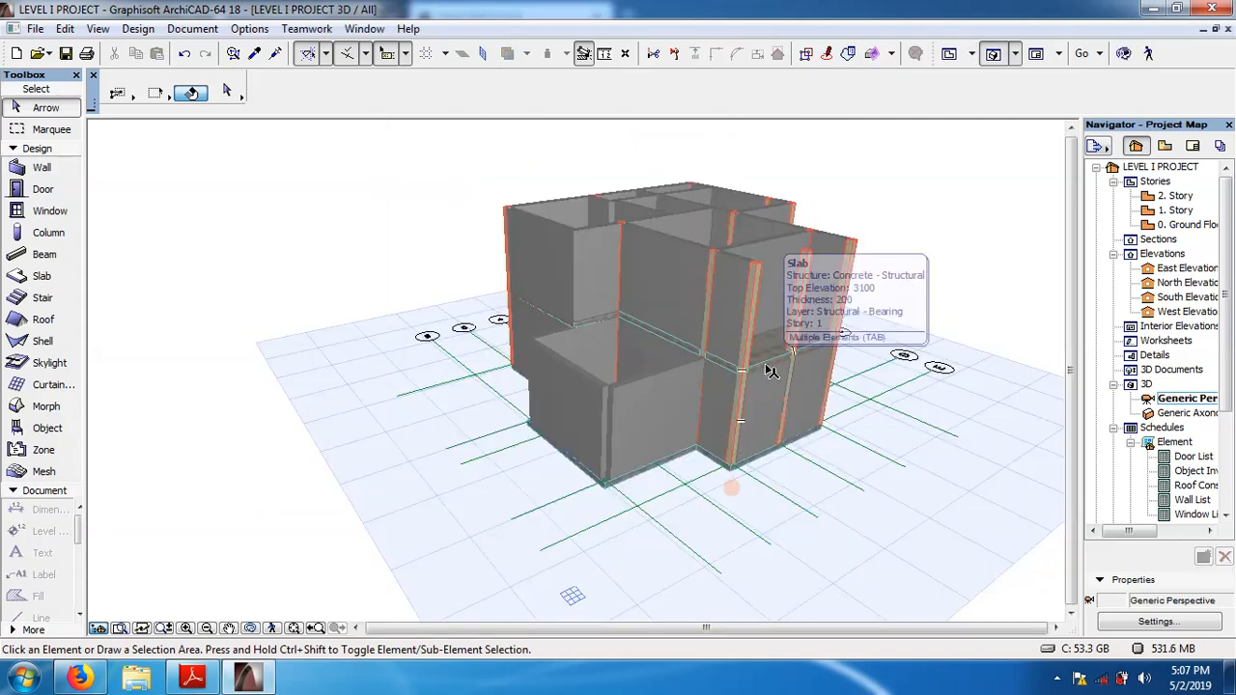
left_click(770, 372)
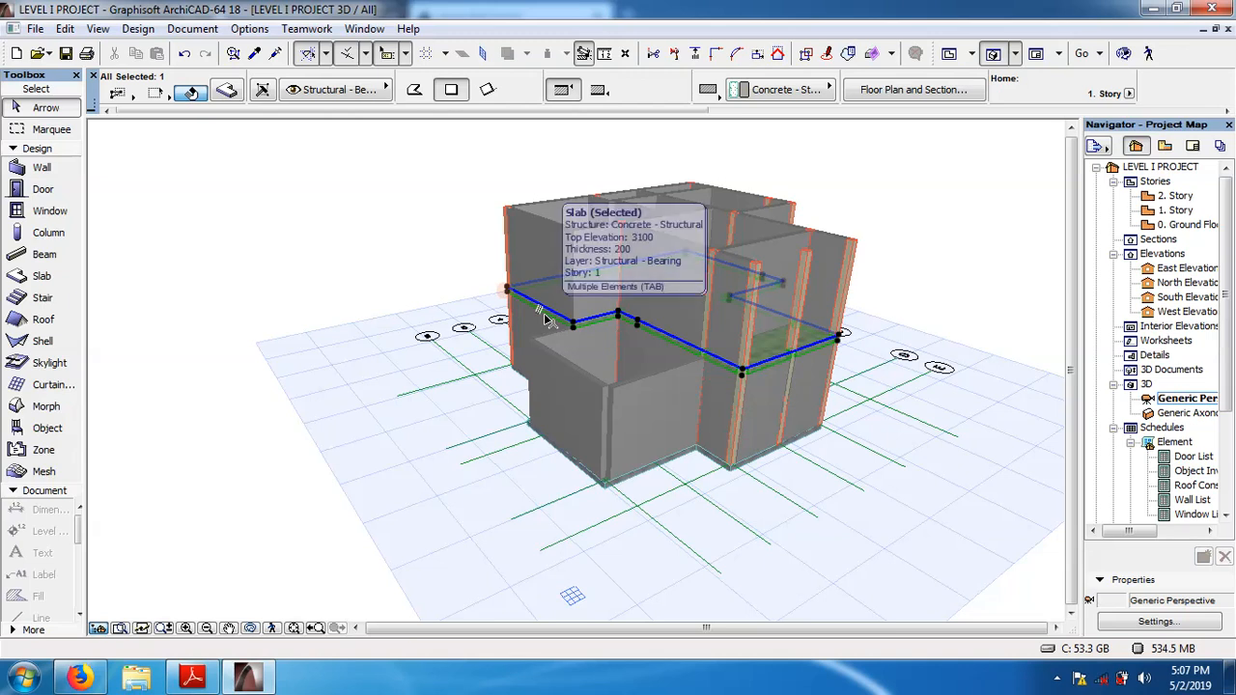
left_click(935, 199)
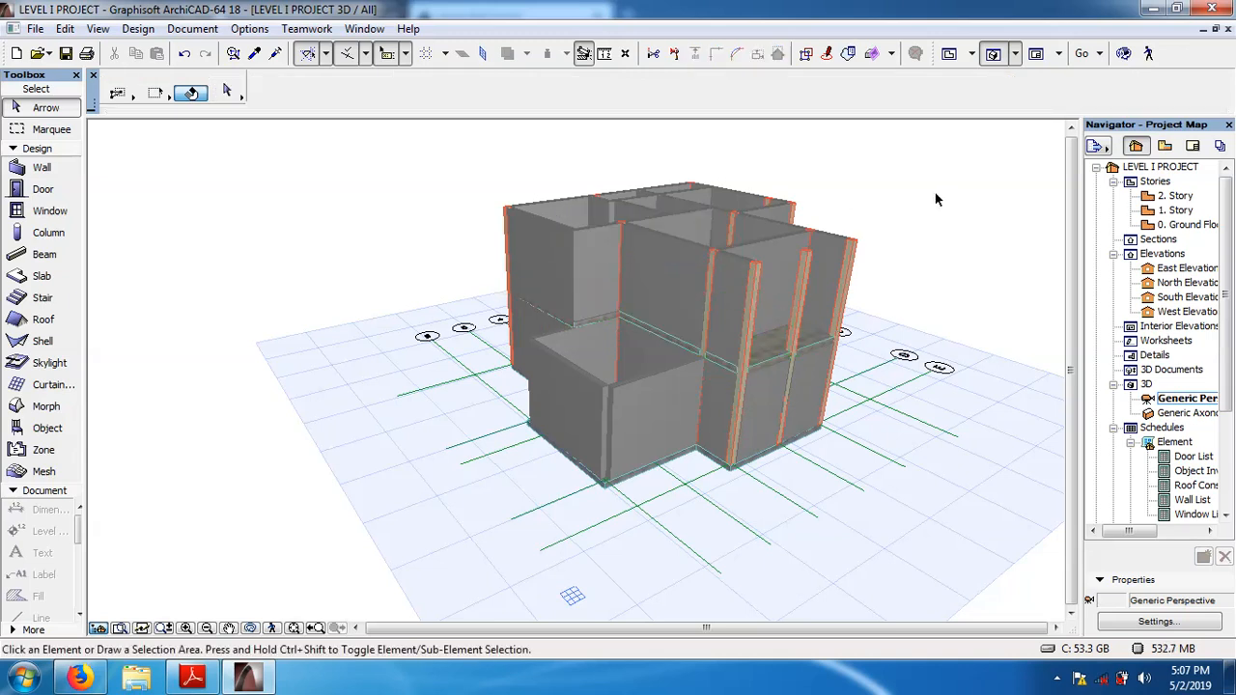
left_click(767, 367)
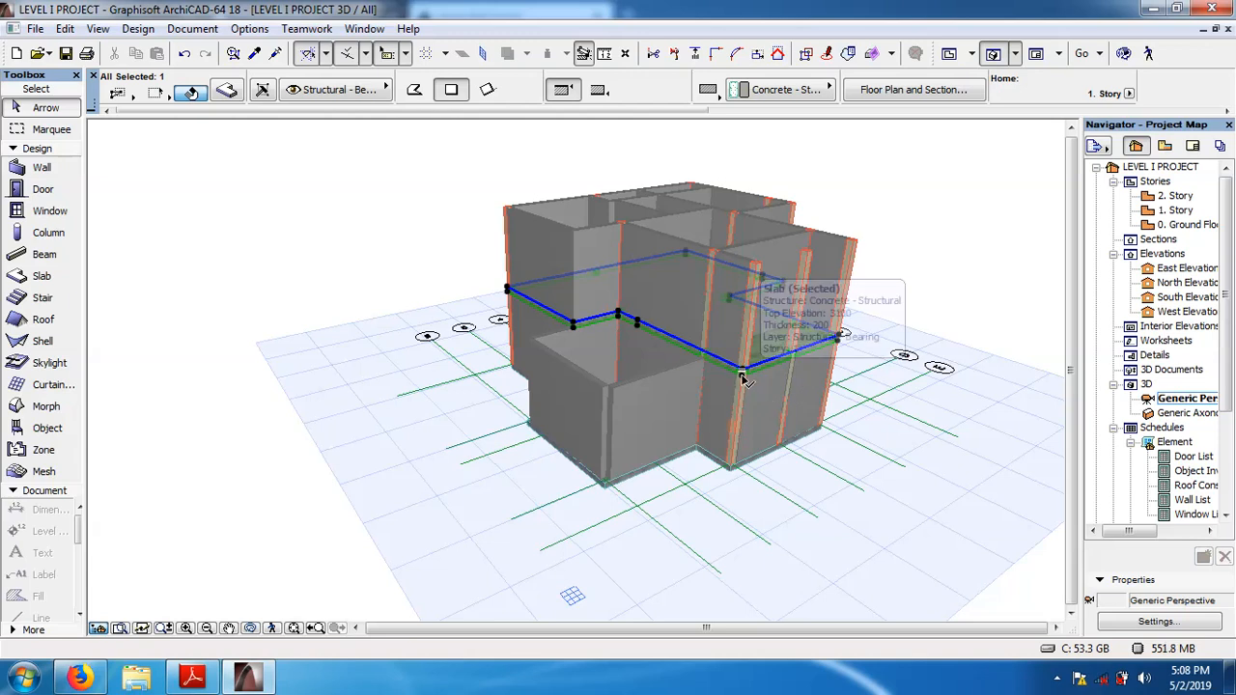
left_click(907, 234)
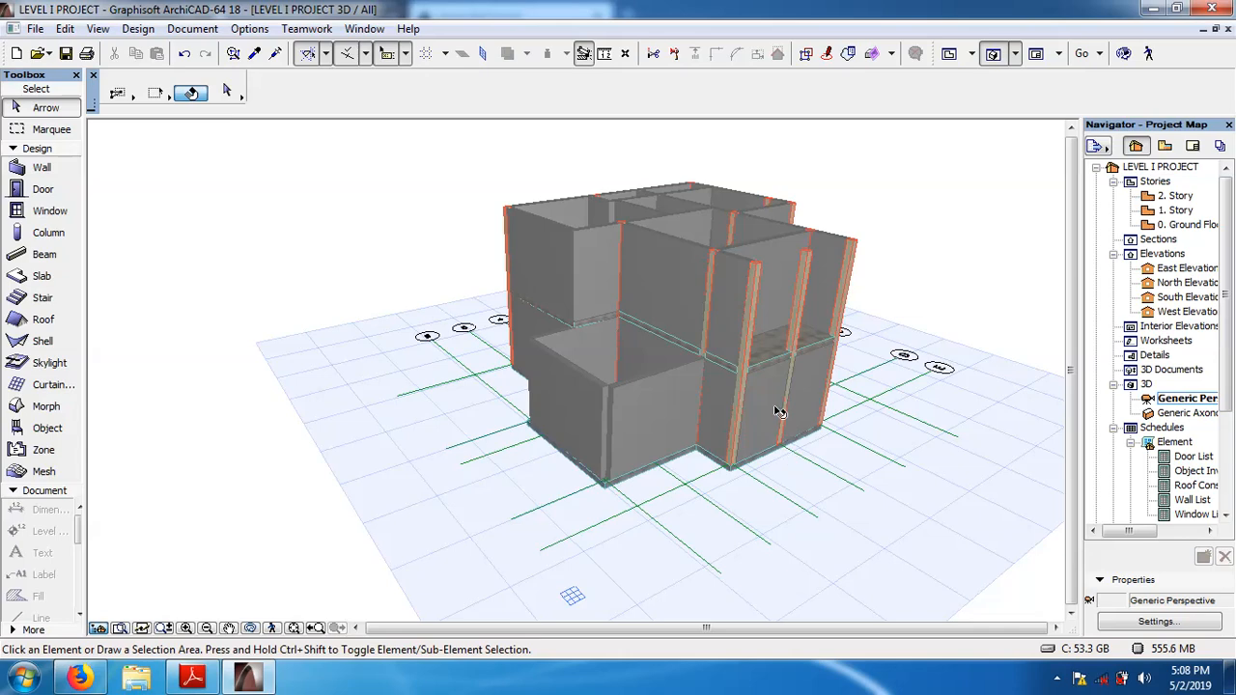
double_click(1147, 225)
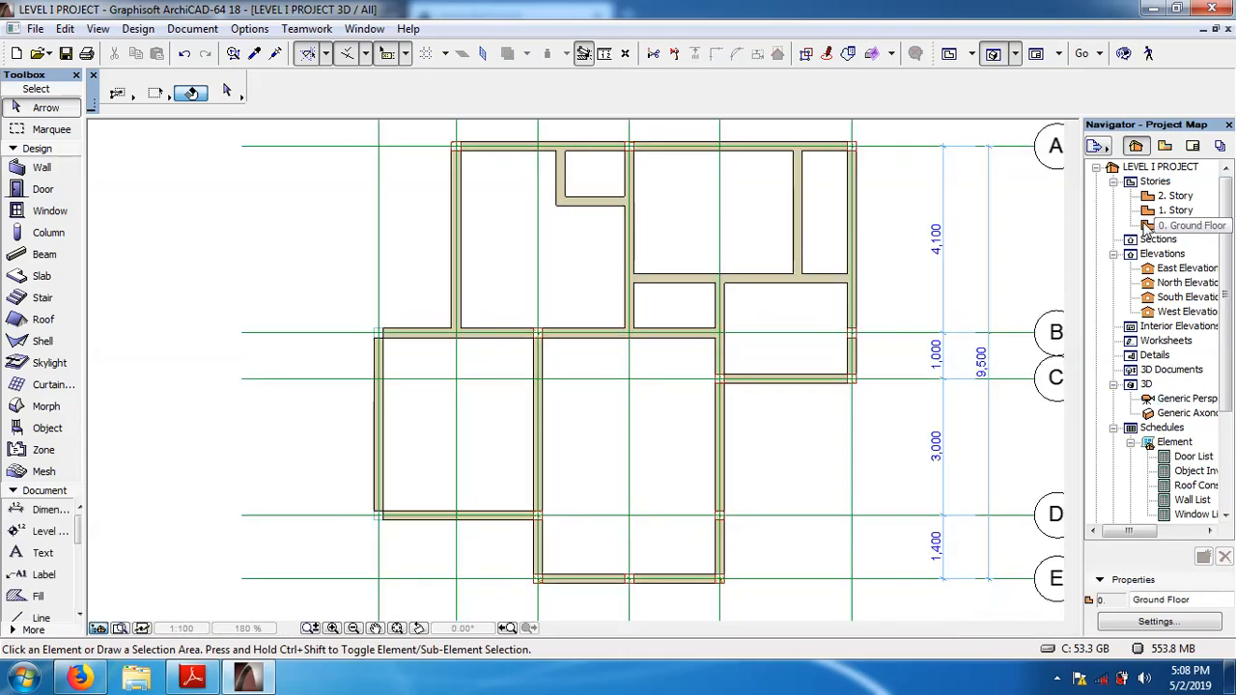
double_click(1148, 214)
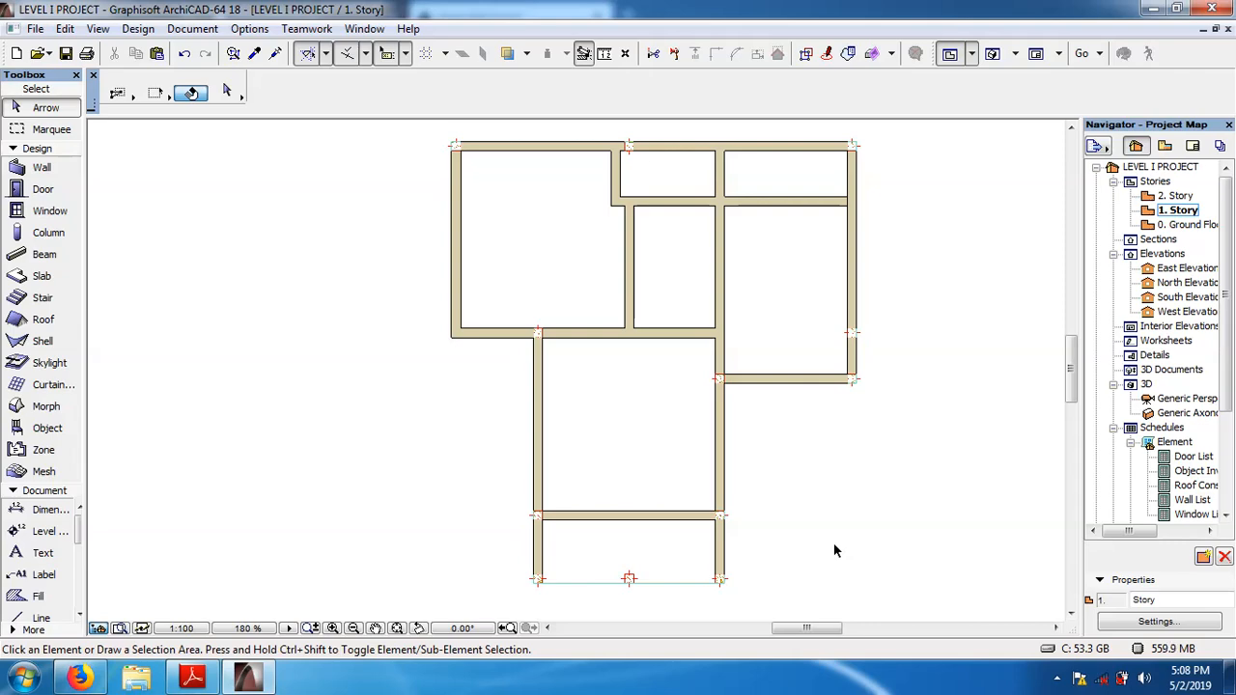
In the 3D view, override the 1. Story slab's top surface with Tiles - Mosaic Blue.
key("F3")
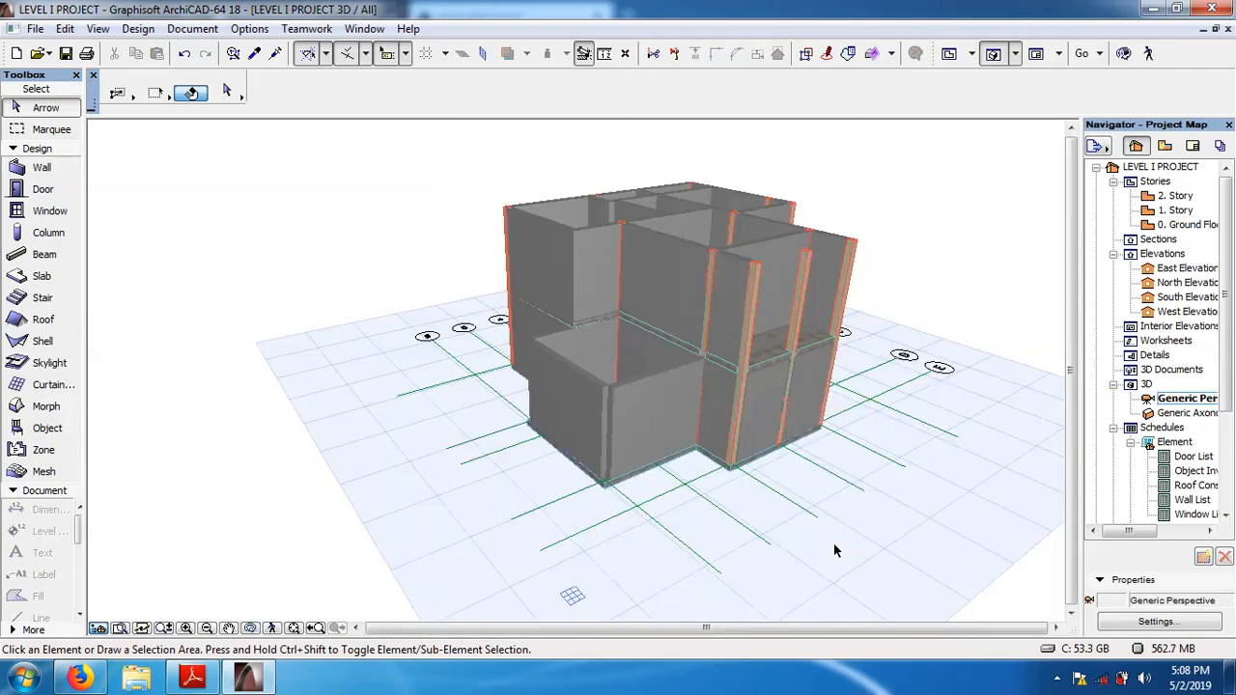
left_click(762, 372)
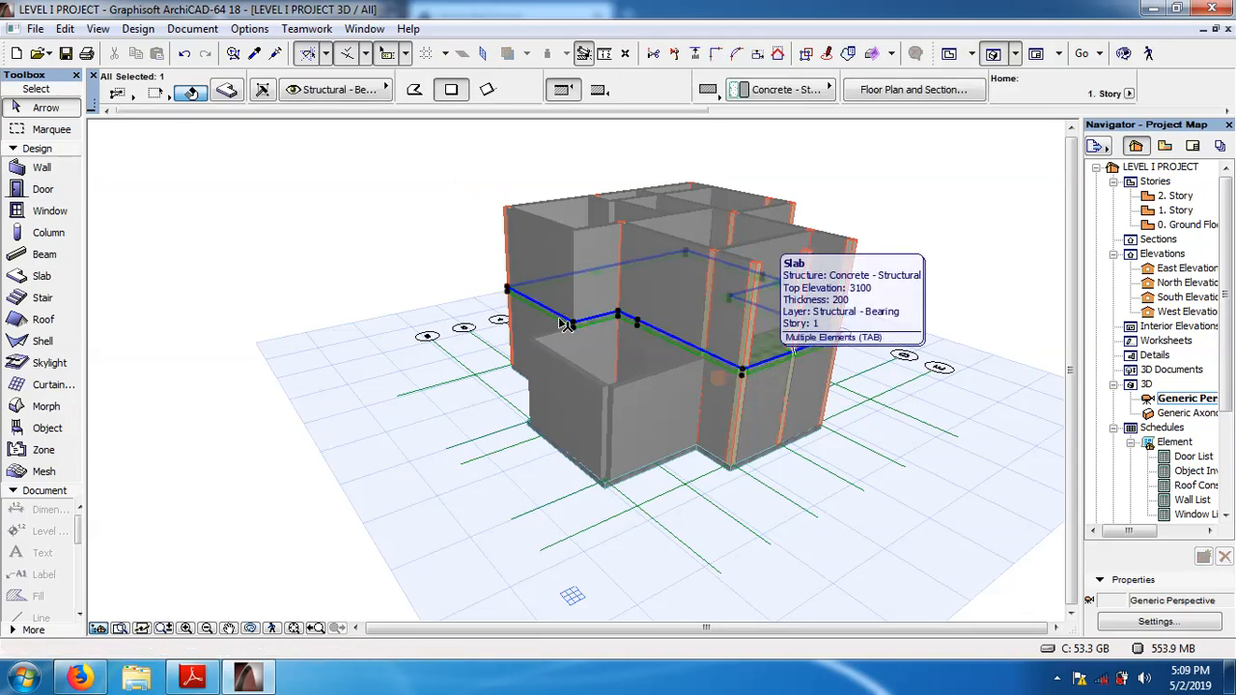
left_click(226, 91)
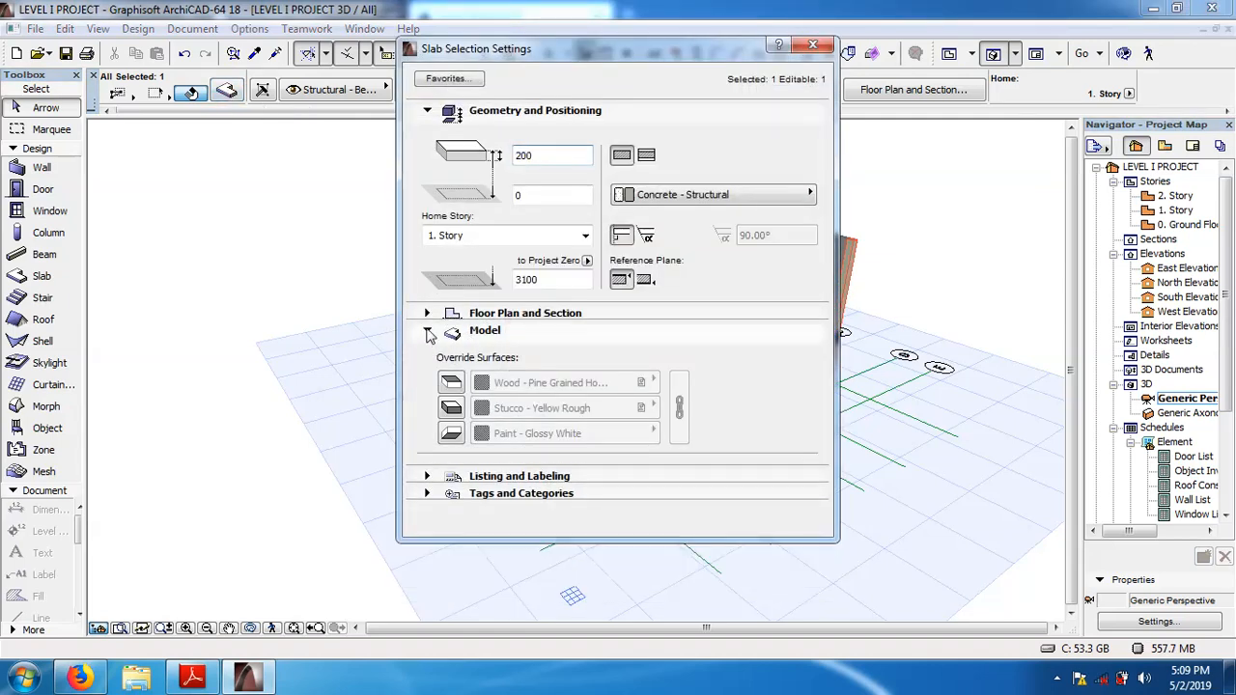
left_click(428, 332)
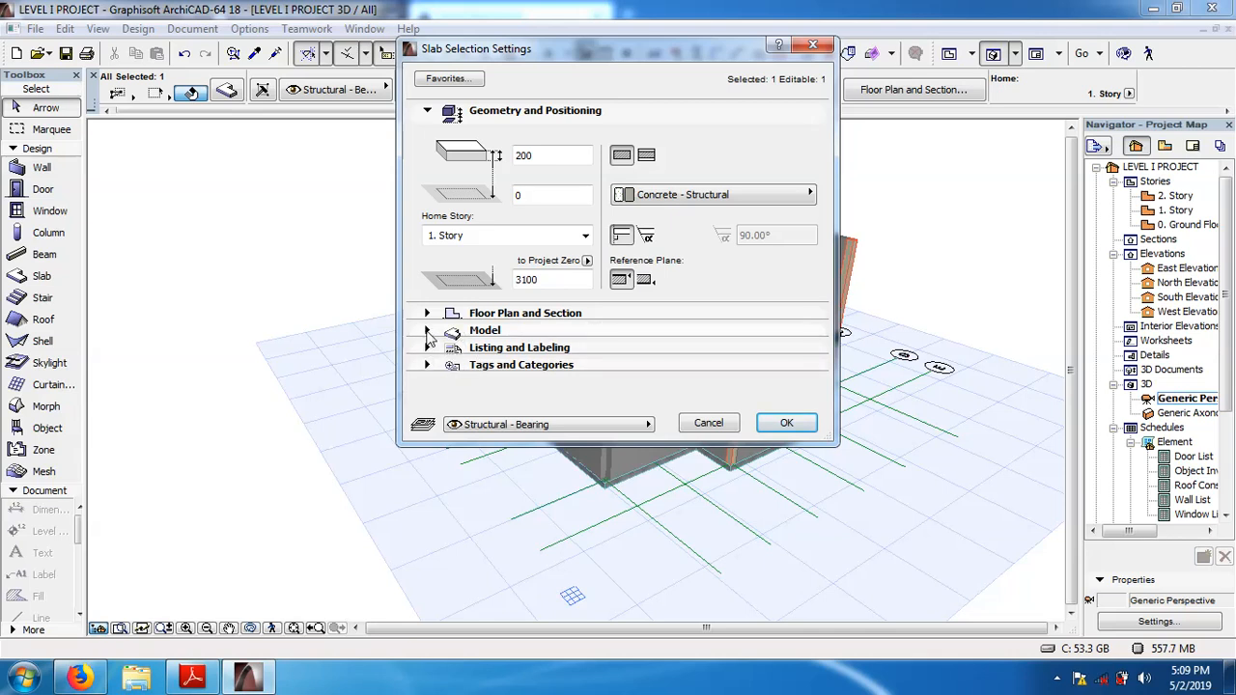
left_click(428, 332)
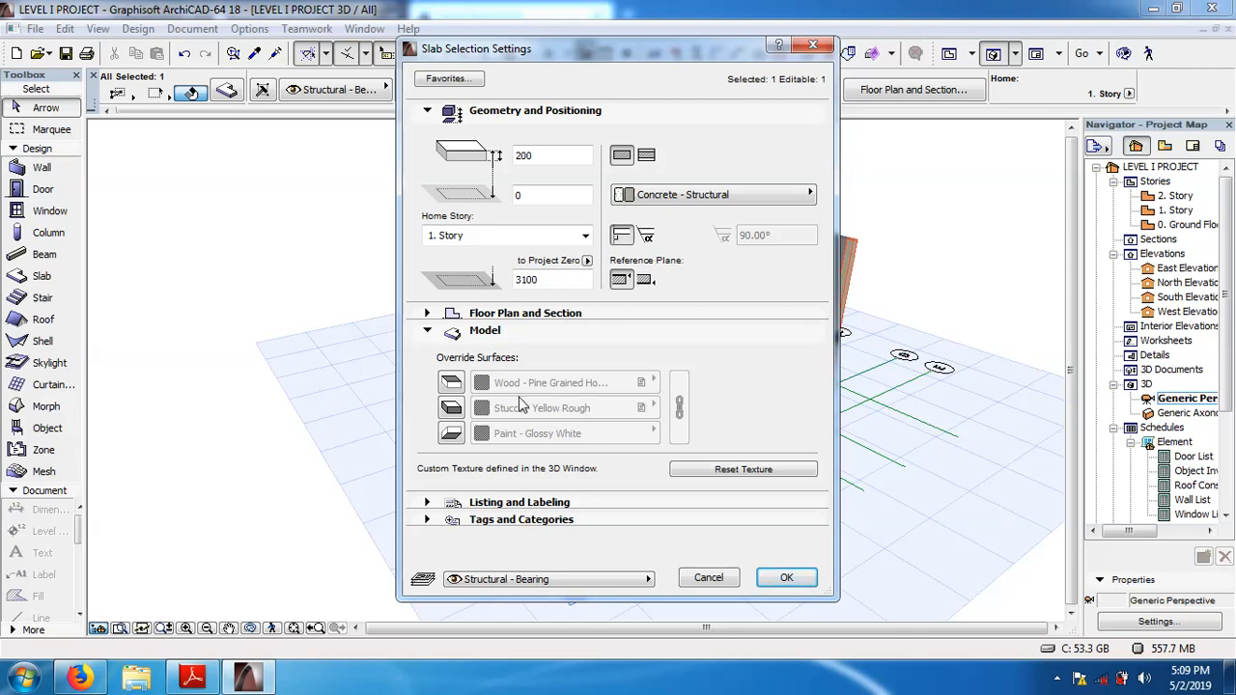
left_click(454, 384)
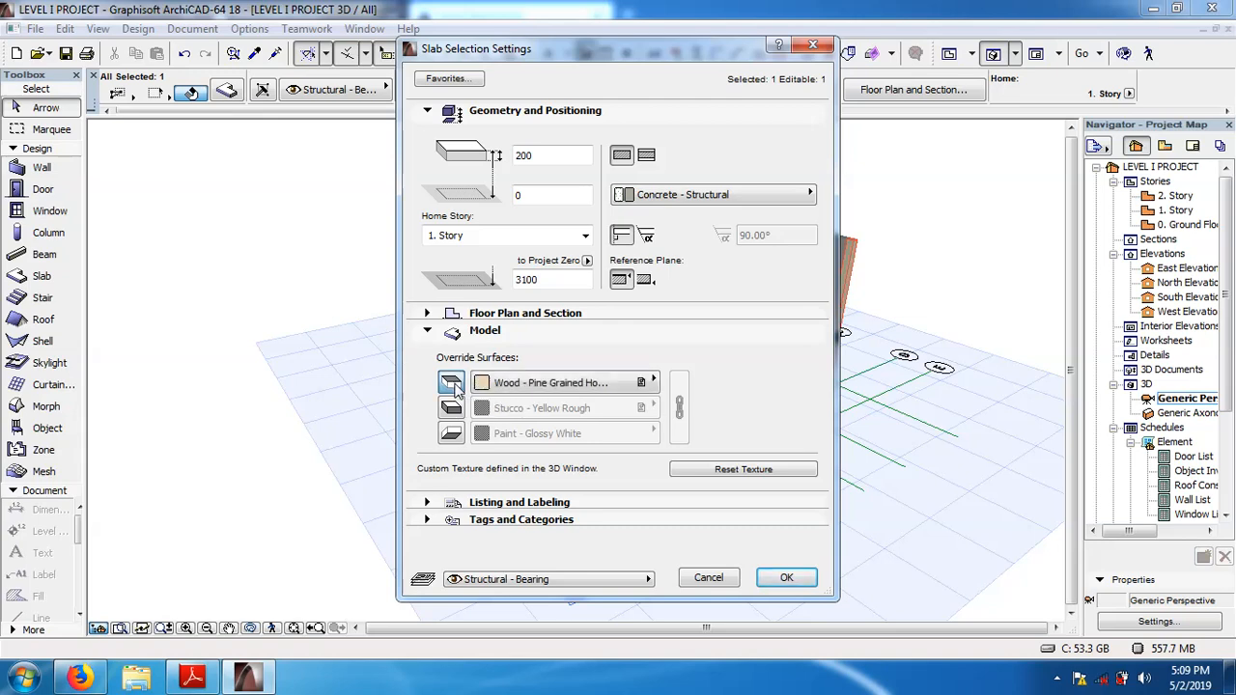
left_click(653, 382)
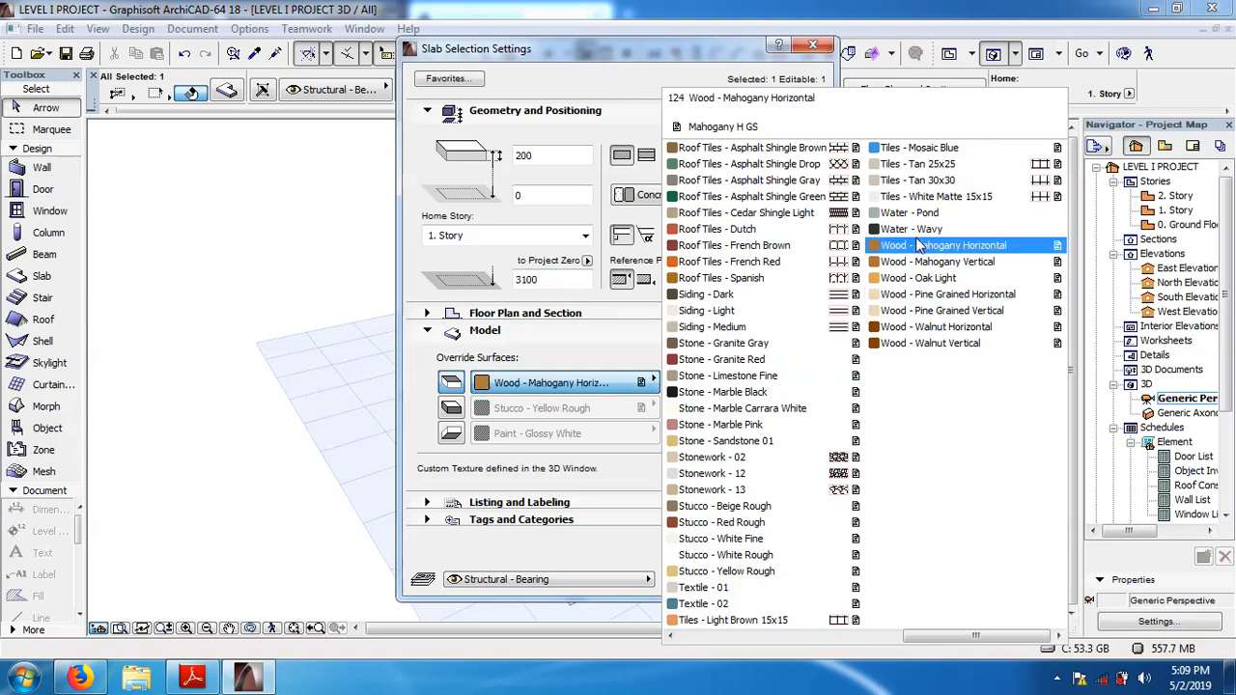
left_click(925, 151)
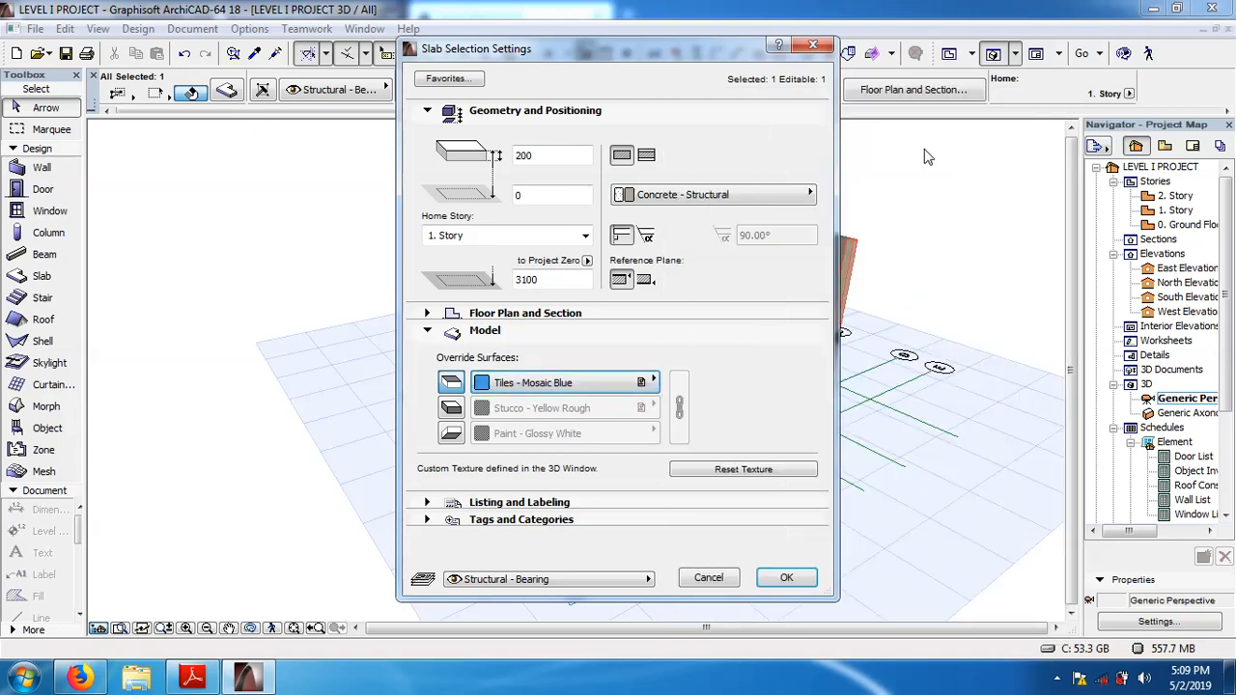
Override the slab's edge surface with Stucco - White Rough.
left_click(454, 408)
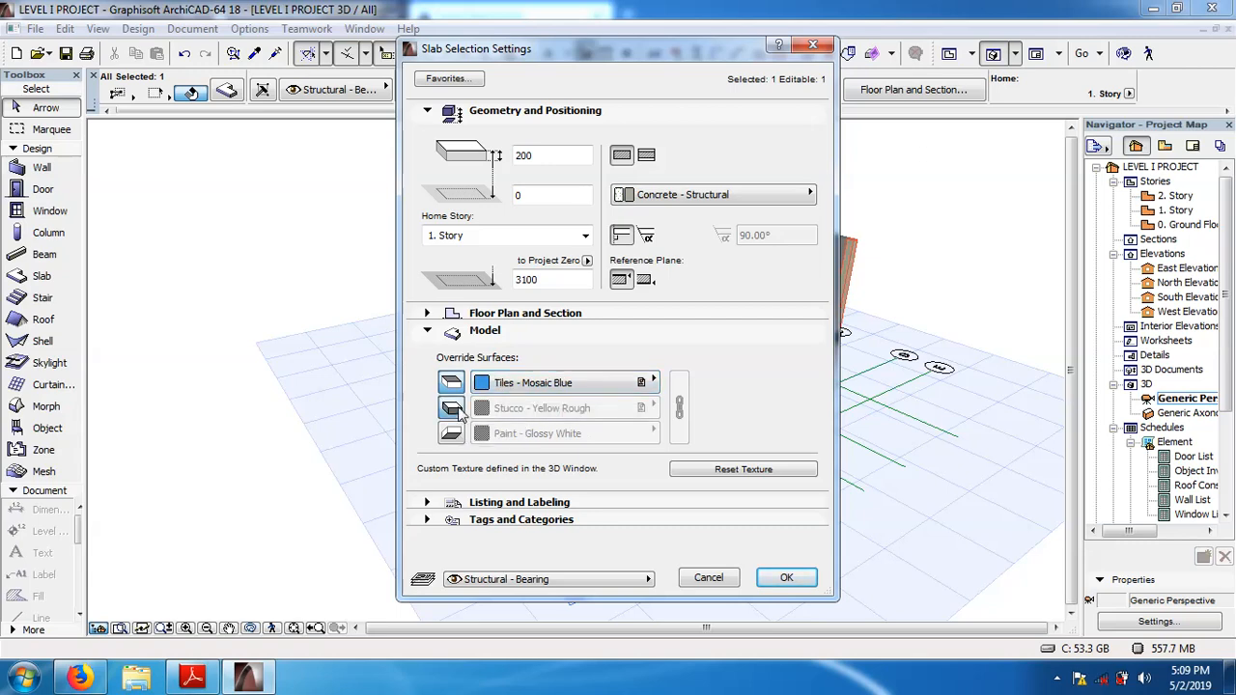
left_click(654, 407)
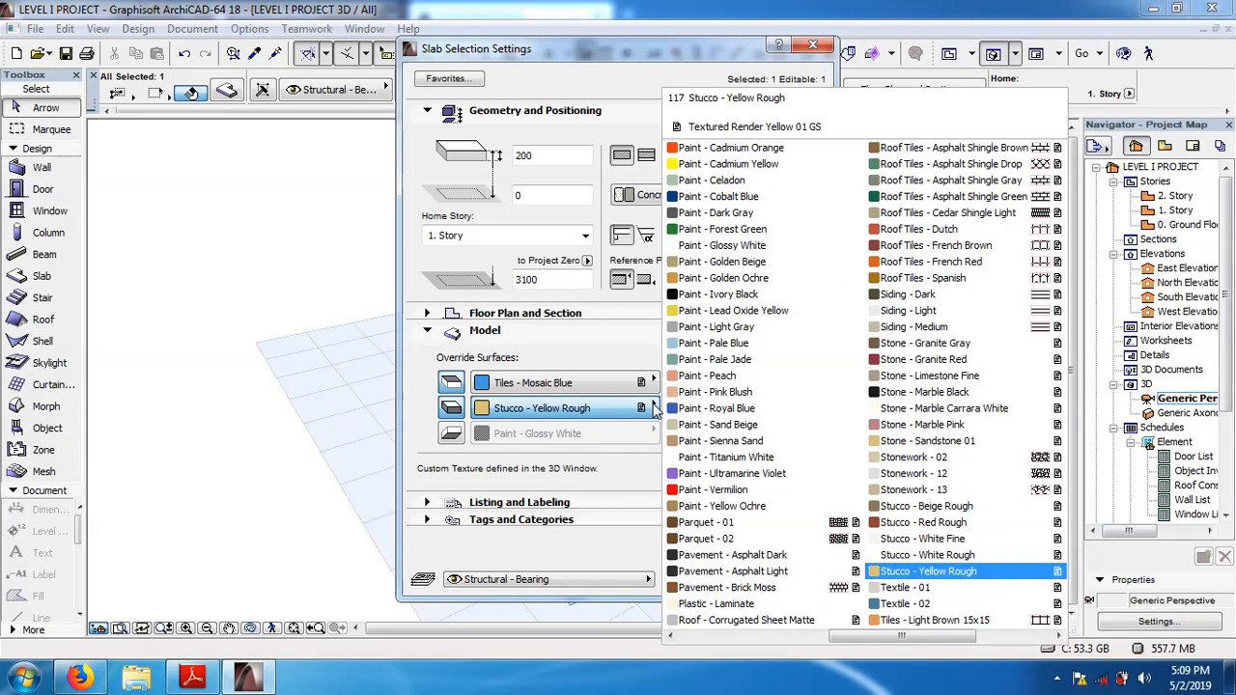
left_click(927, 555)
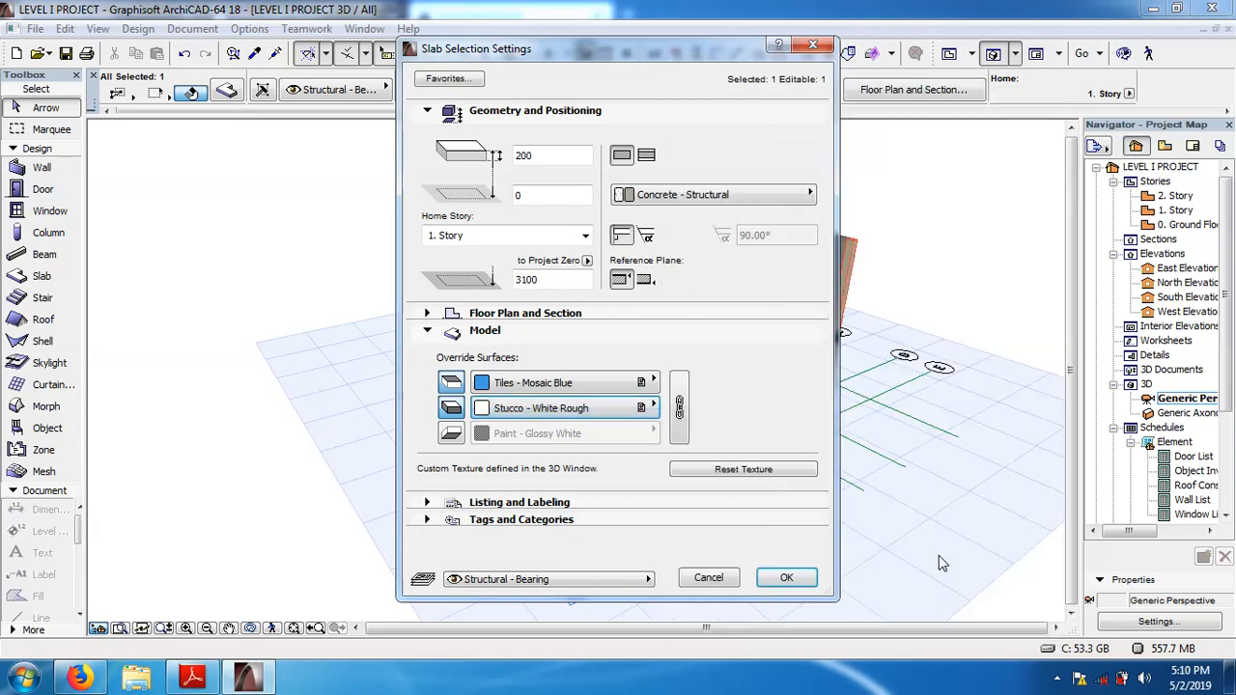
left_click(654, 407)
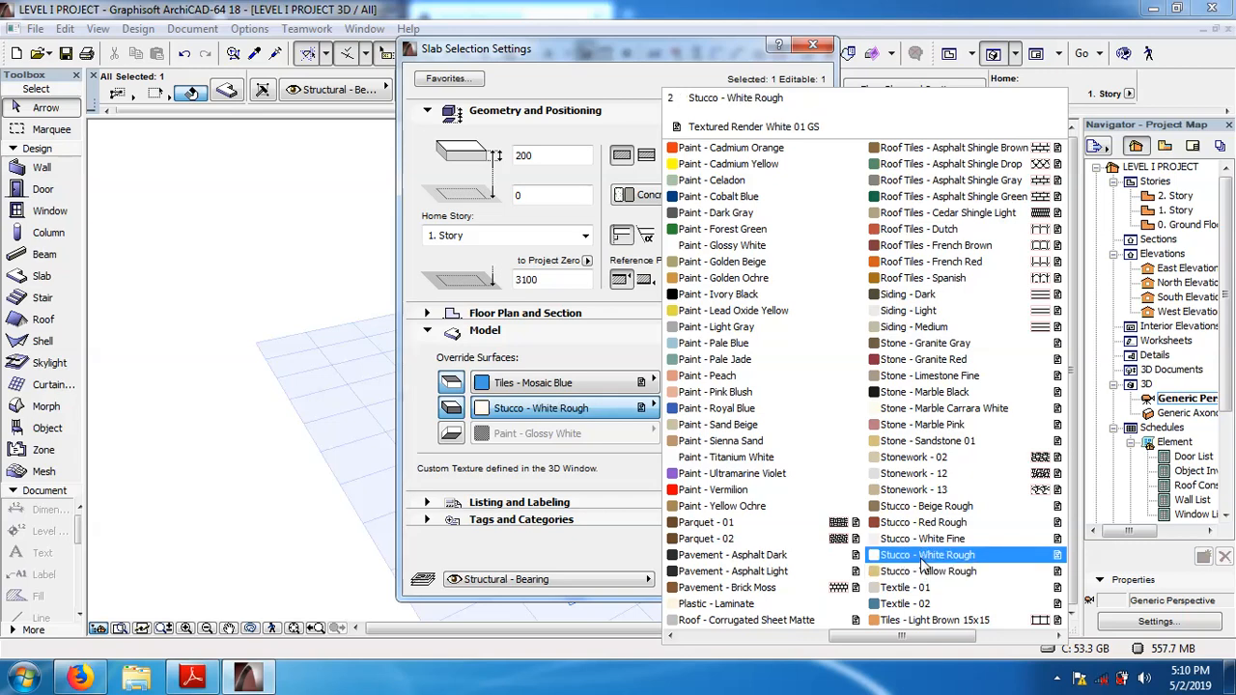
left_click(921, 556)
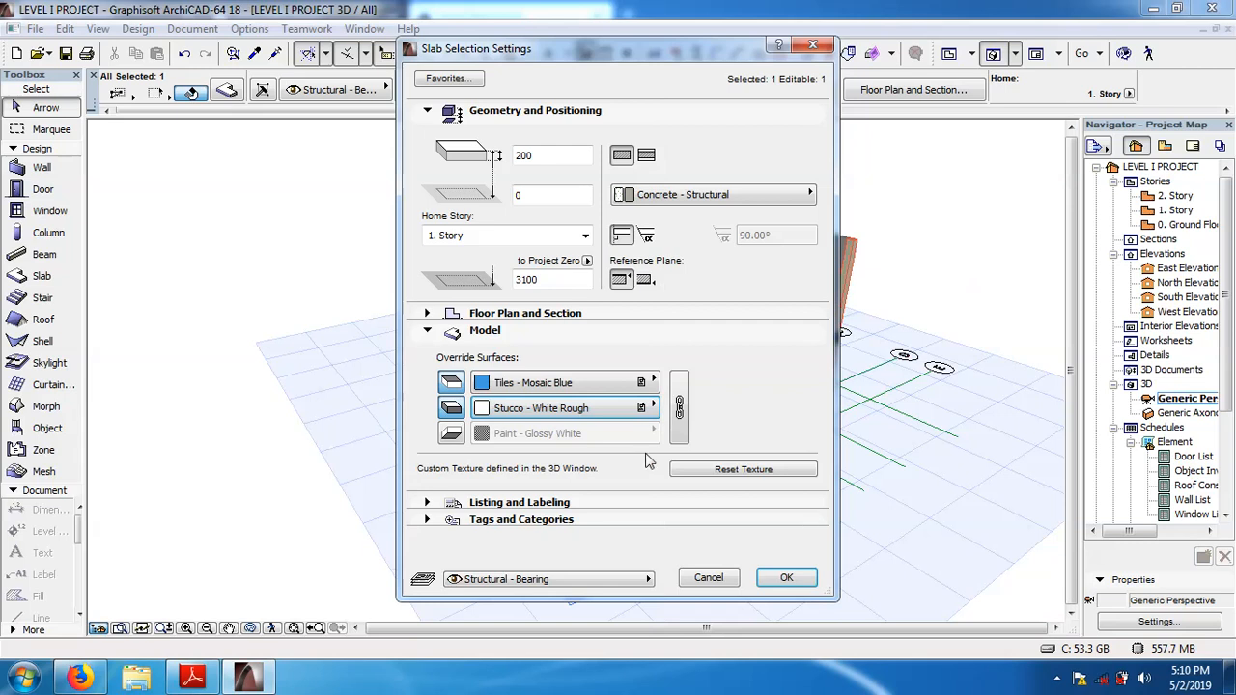
Override the slab's bottom surface with Ceiling - Tile-60x60, apply the slab settings and deselect the slab.
left_click(458, 437)
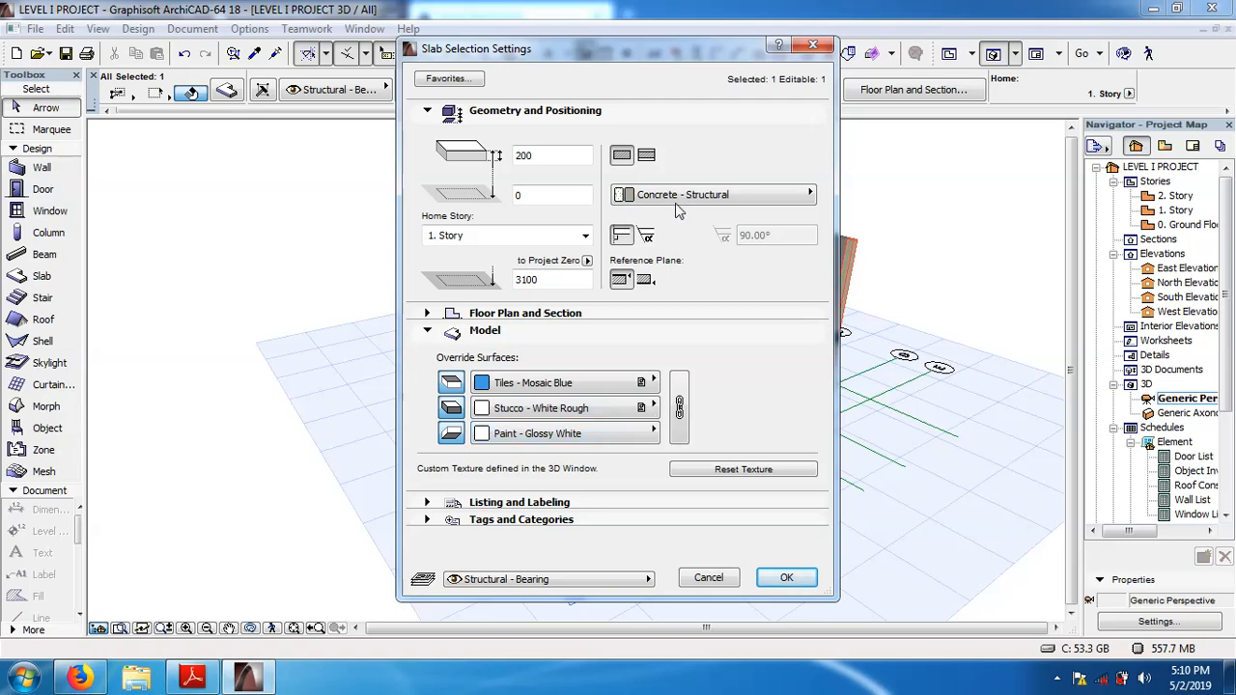
left_click_drag(647, 46, 453, 87)
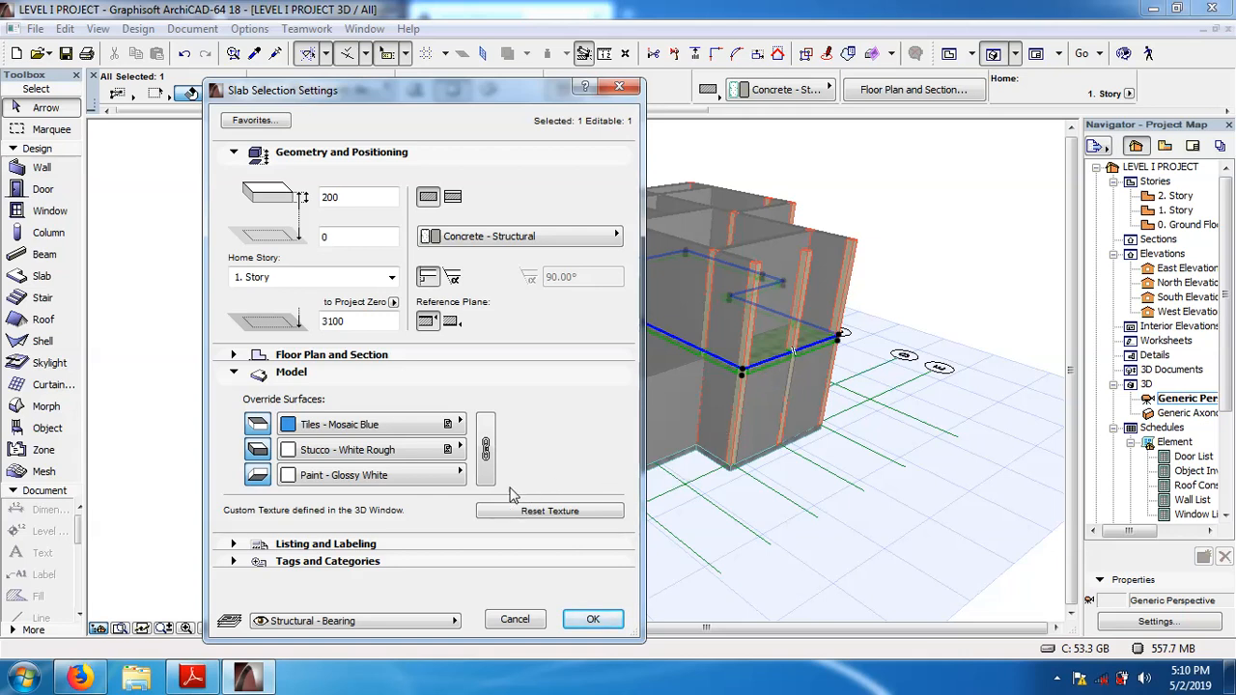
left_click(461, 475)
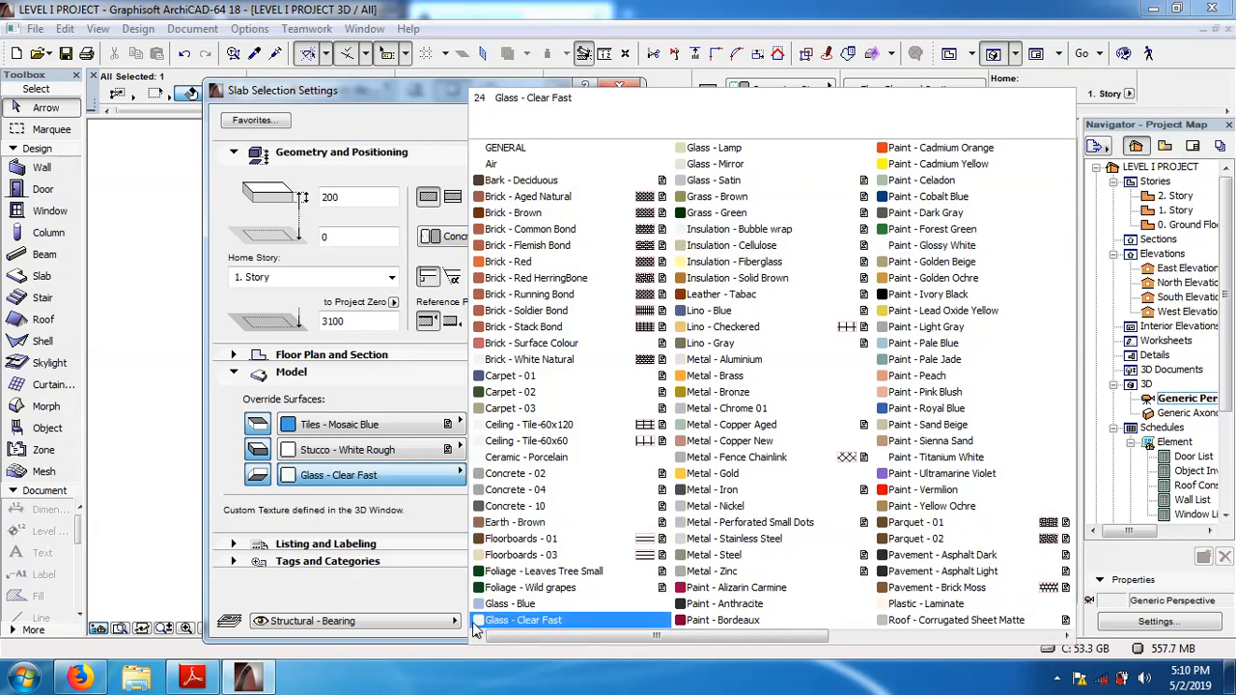
left_click(530, 442)
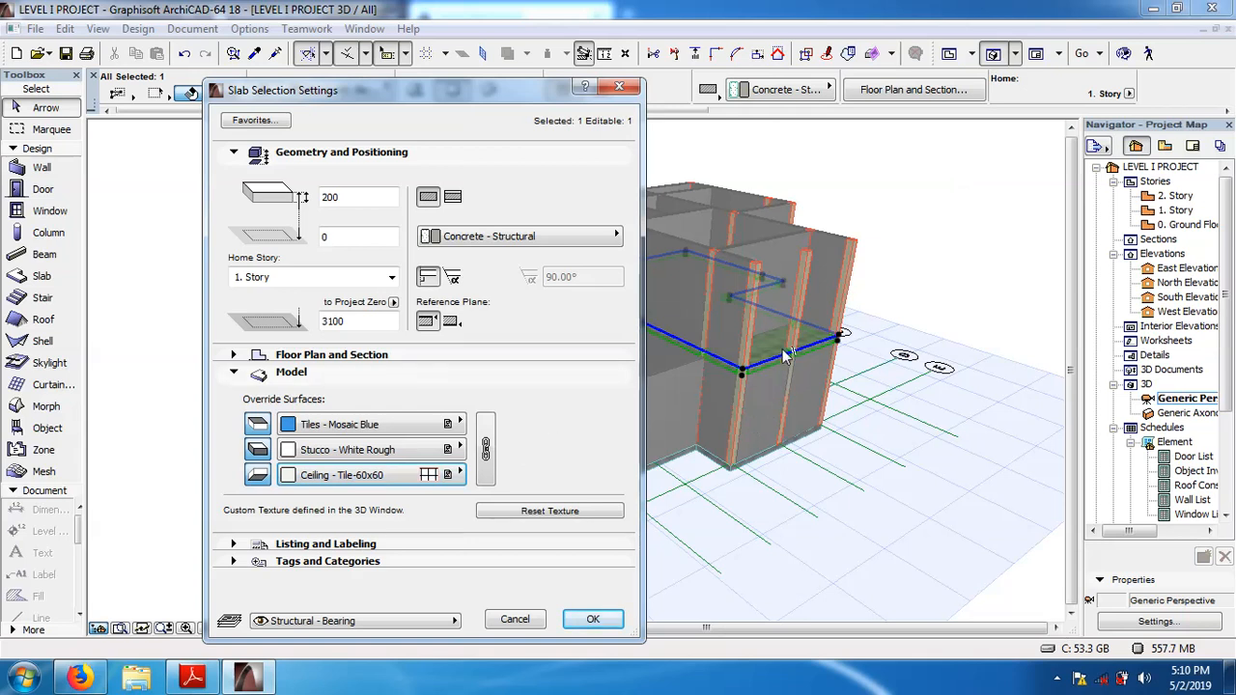
left_click(594, 620)
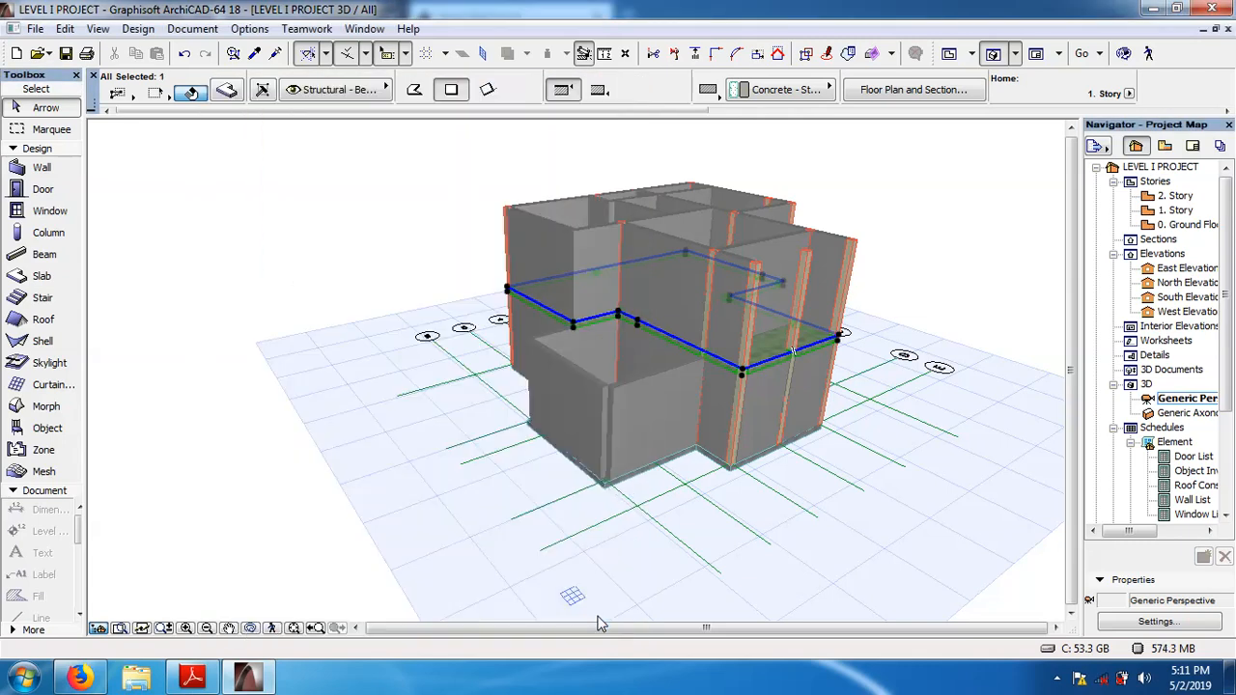
left_click(876, 217)
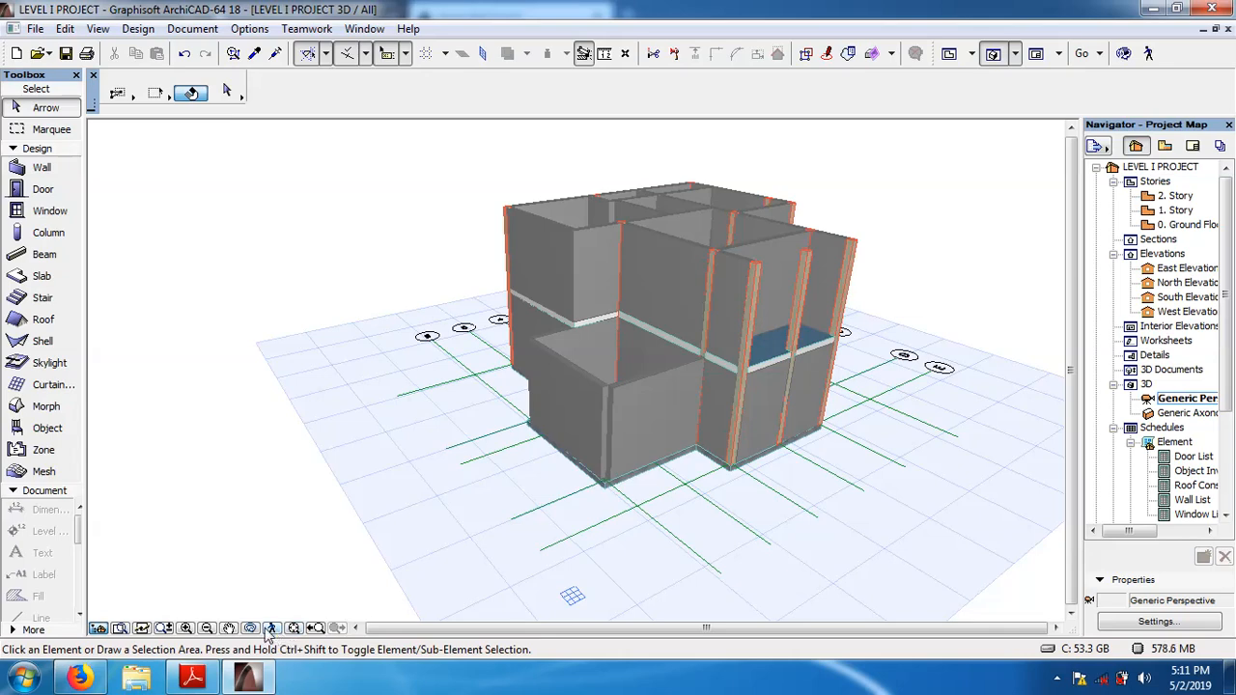
Examine the building in 3D from above and below, checking the 1. Story slab and the underside of the ground floor slab.
double_click(185, 629)
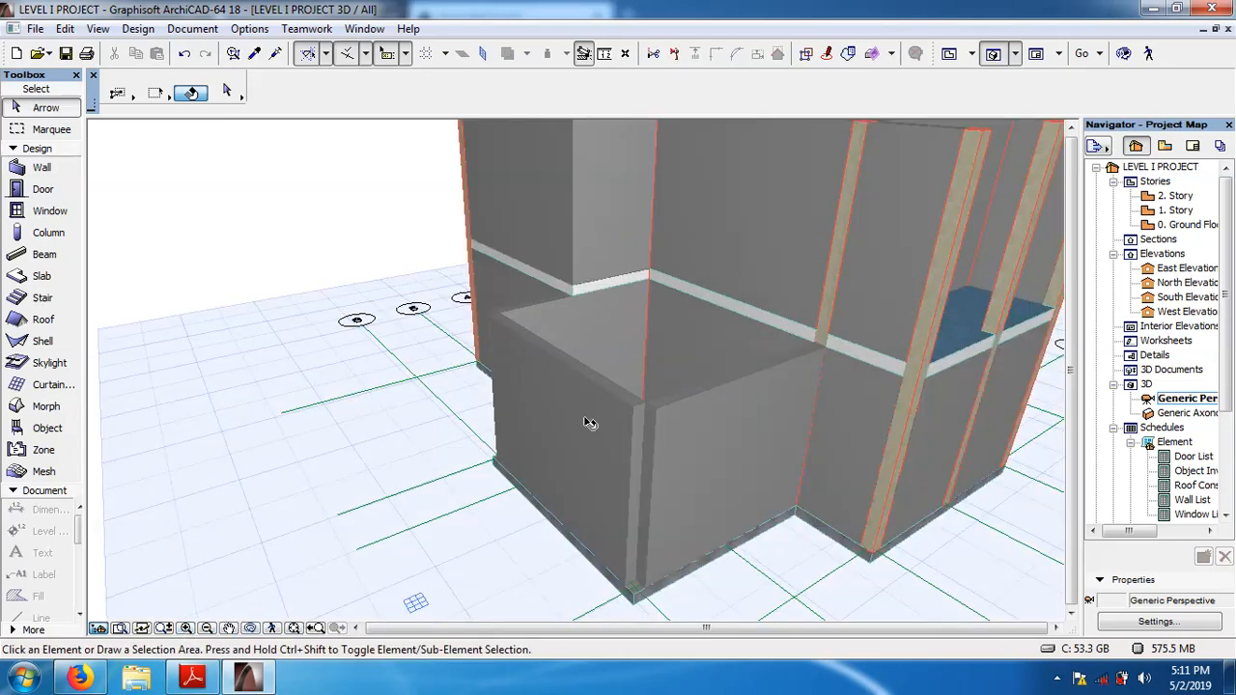
left_click(229, 629)
left_click_drag(792, 309, 530, 492)
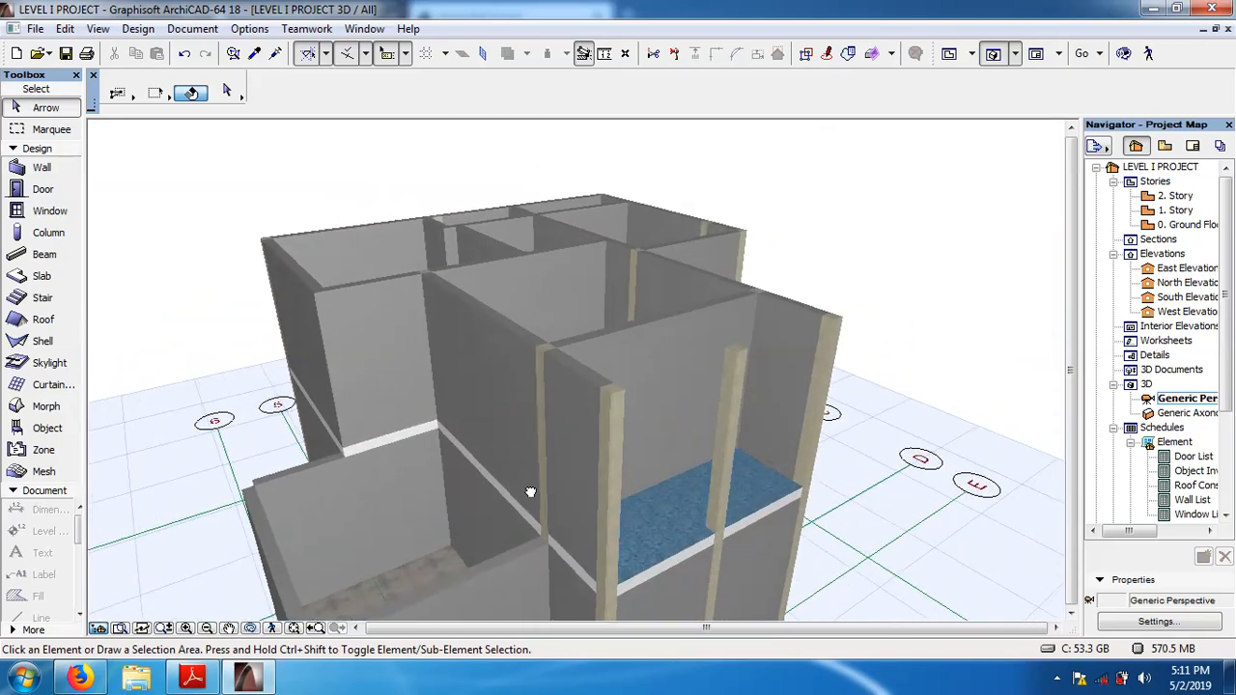
left_click(250, 628)
left_click_drag(591, 538, 551, 537)
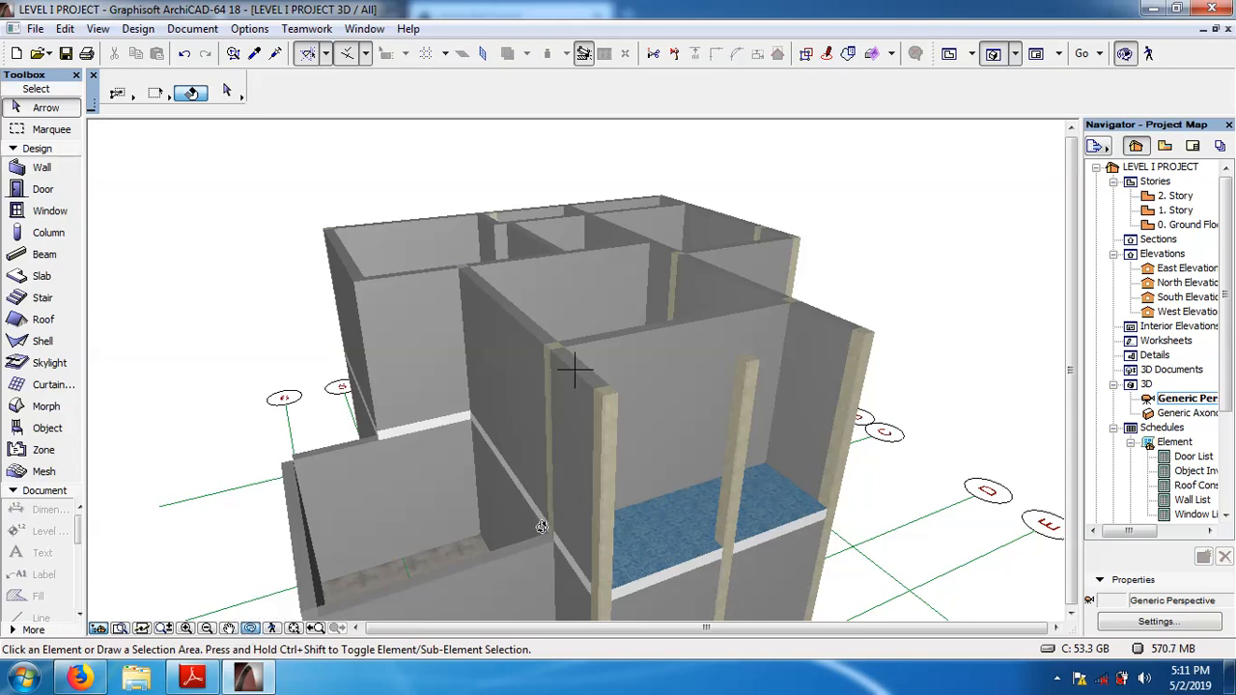
left_click_drag(543, 523, 562, 356)
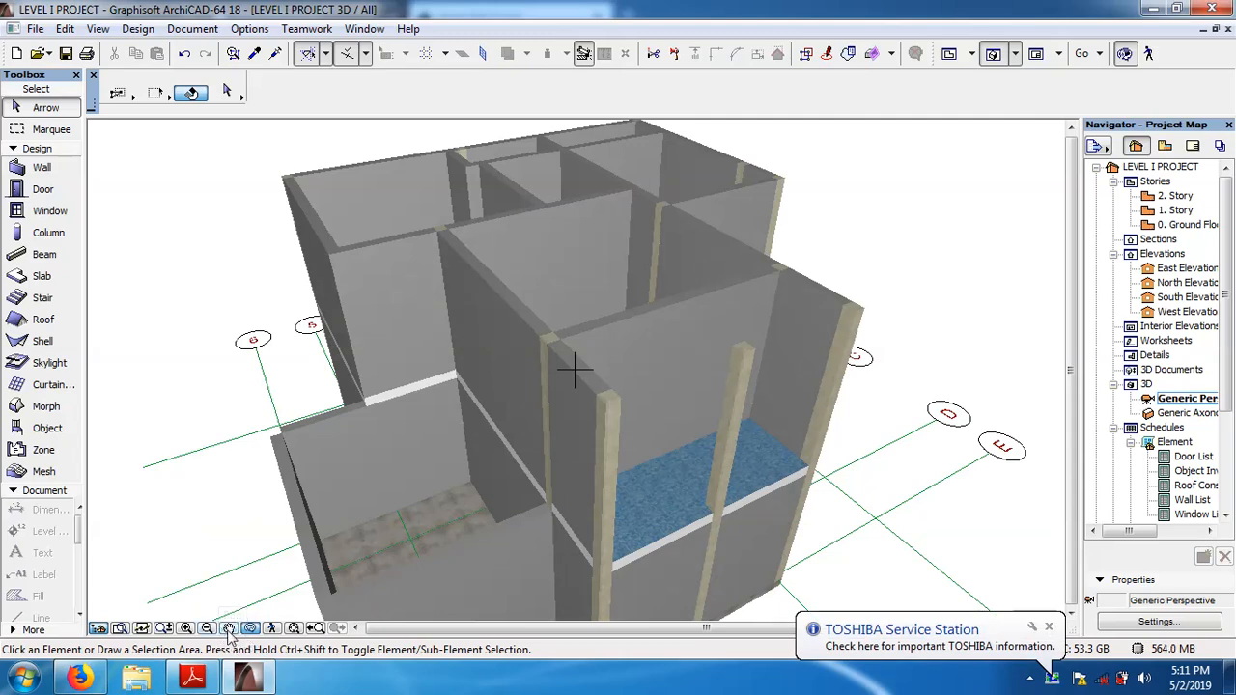
left_click(208, 628)
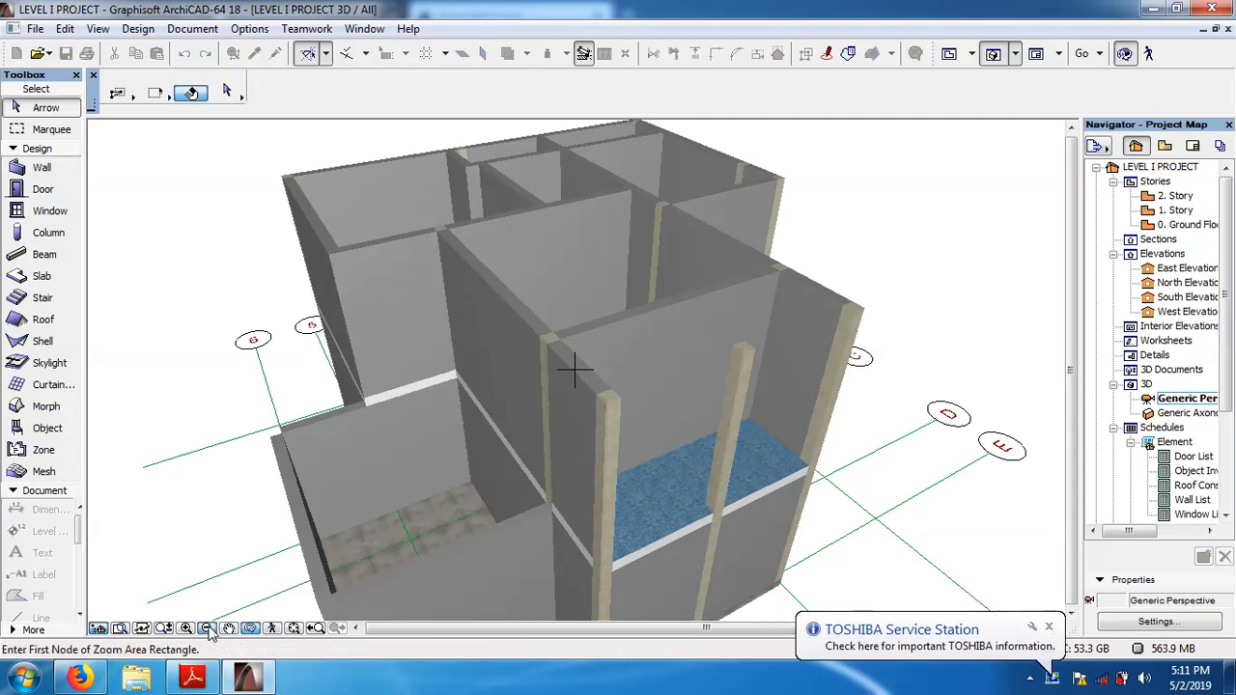
left_click(209, 628)
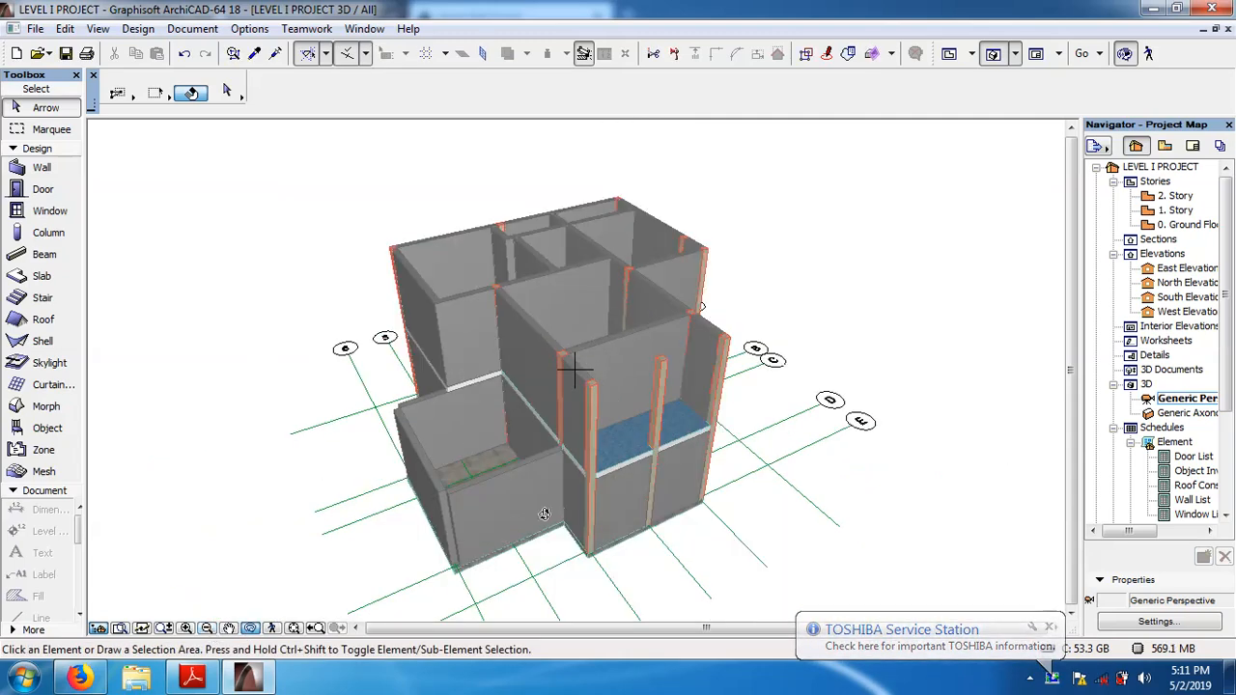
left_click_drag(544, 514, 736, 509)
left_click_drag(666, 505, 613, 212)
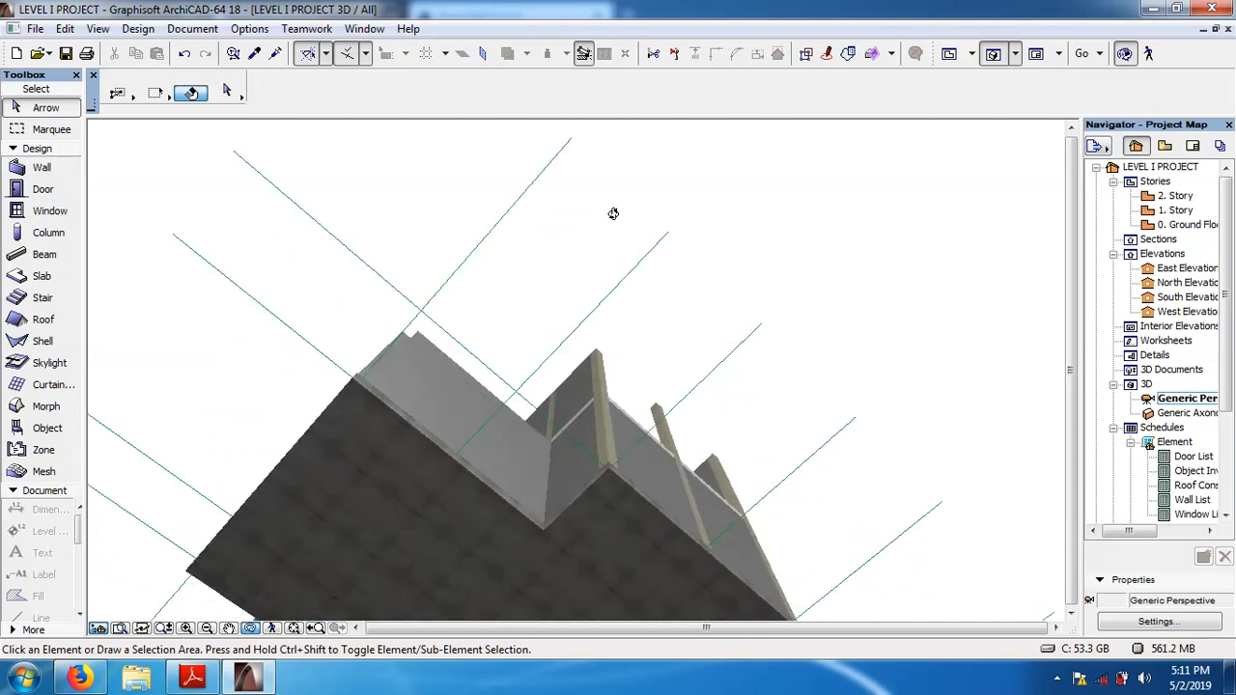
left_click(250, 629)
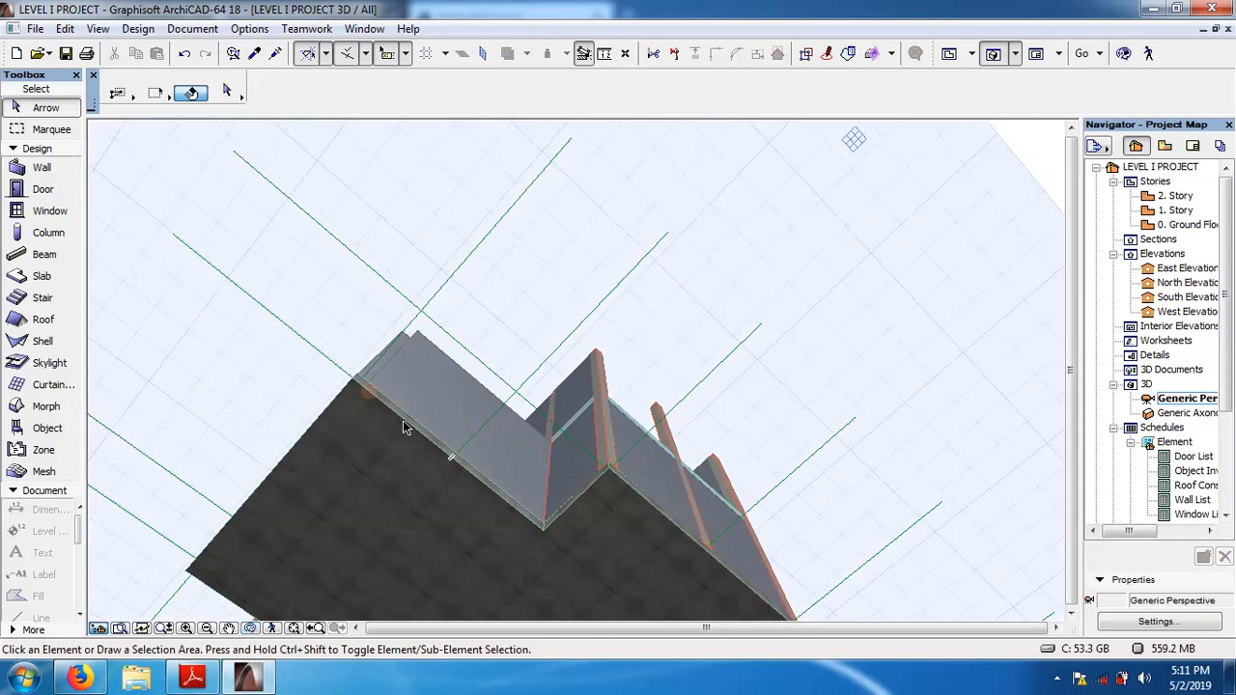
Delete the ground floor slab and examine the underside and outer edge of the 1. Story slab in 3D.
mouse_move(406, 428)
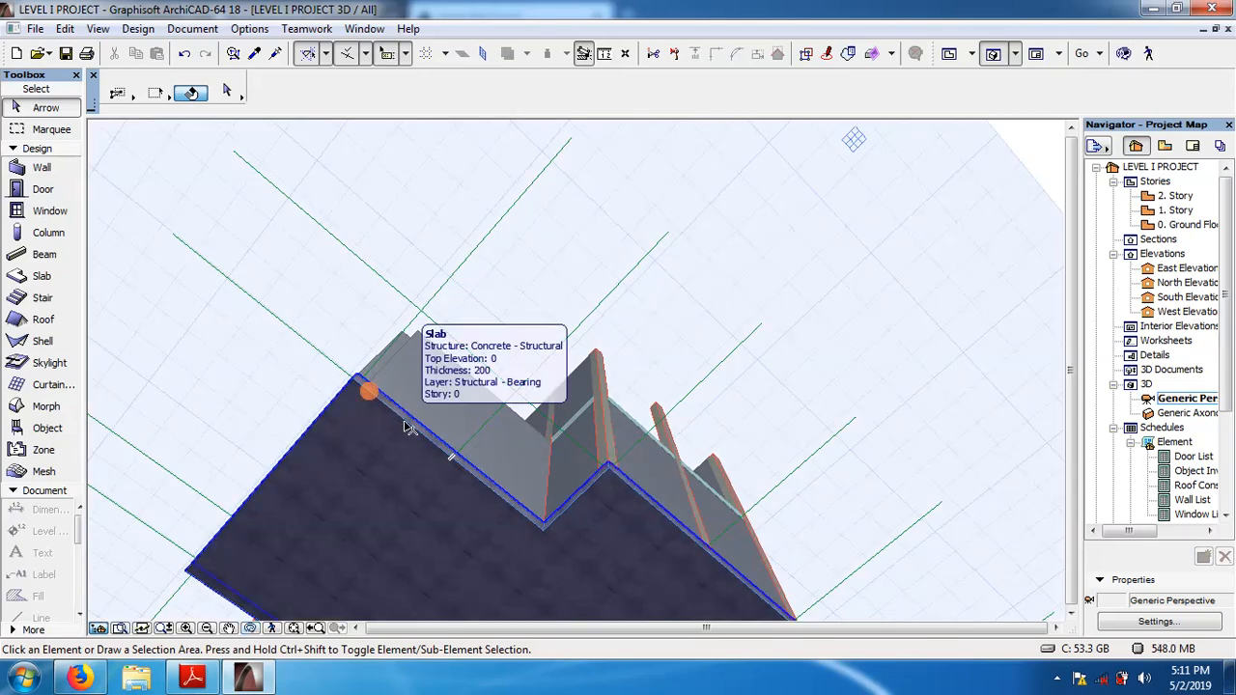
left_click(405, 427)
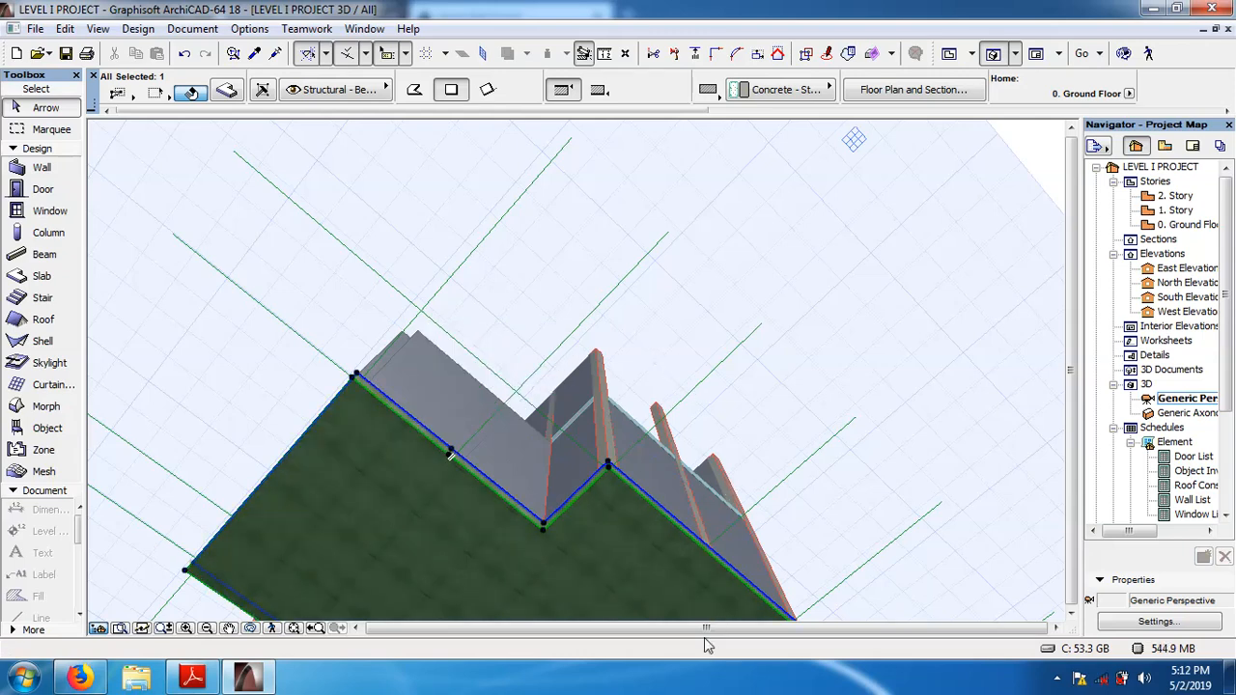
key("Delete")
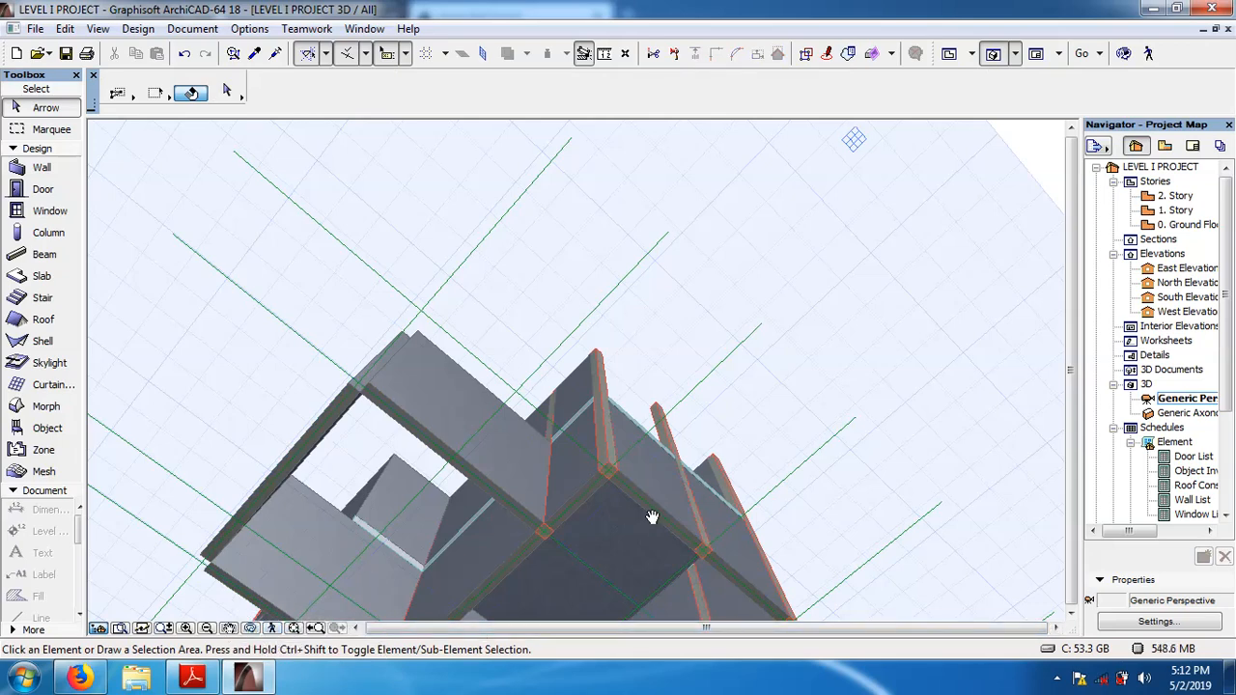
middle_click_drag(645, 514, 542, 279, "shift")
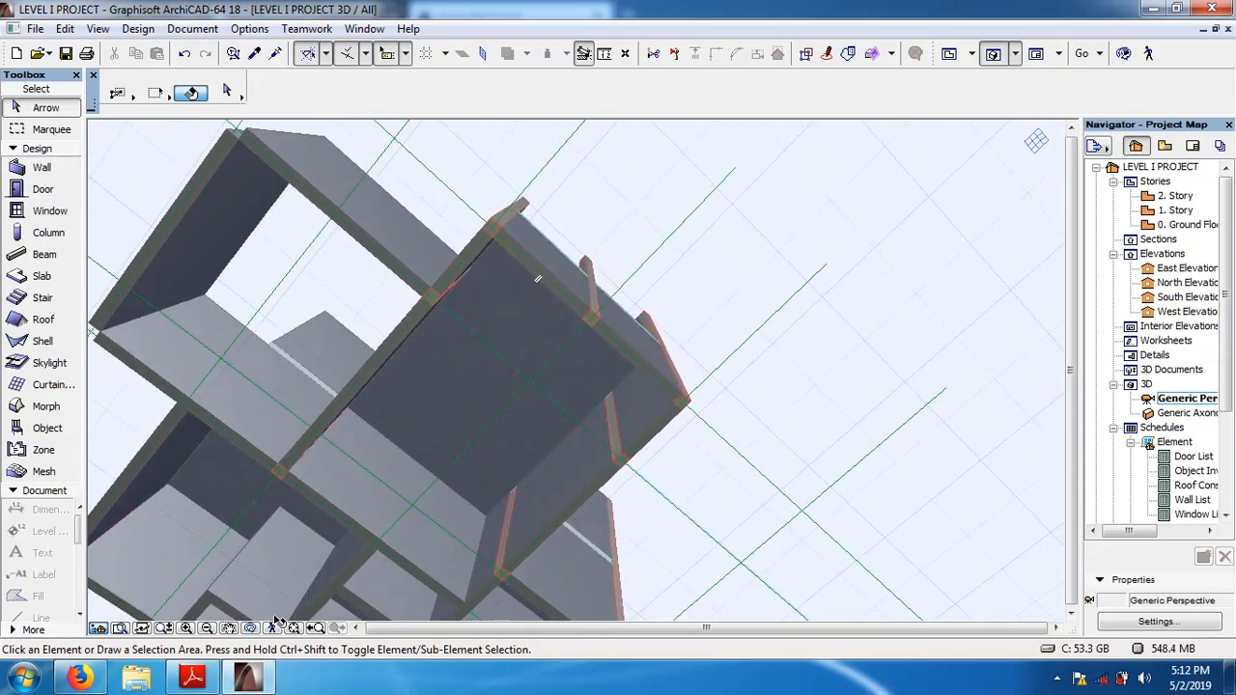
left_click(187, 629)
left_click(186, 629)
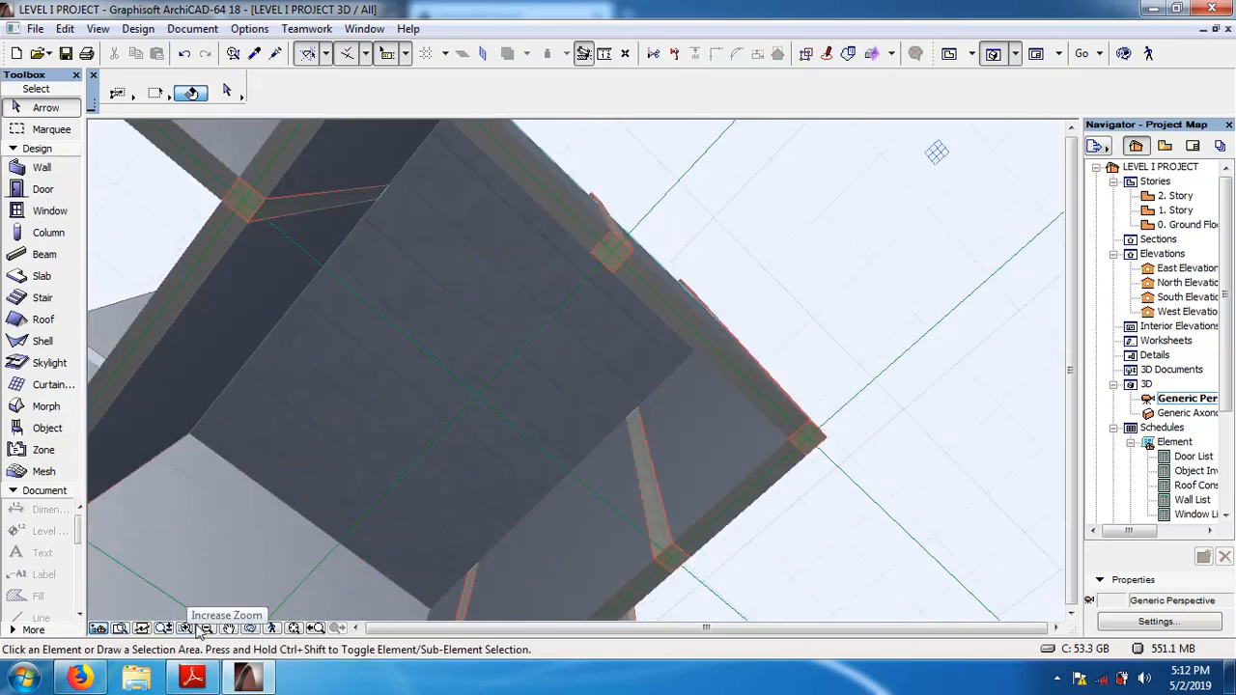
left_click(250, 628)
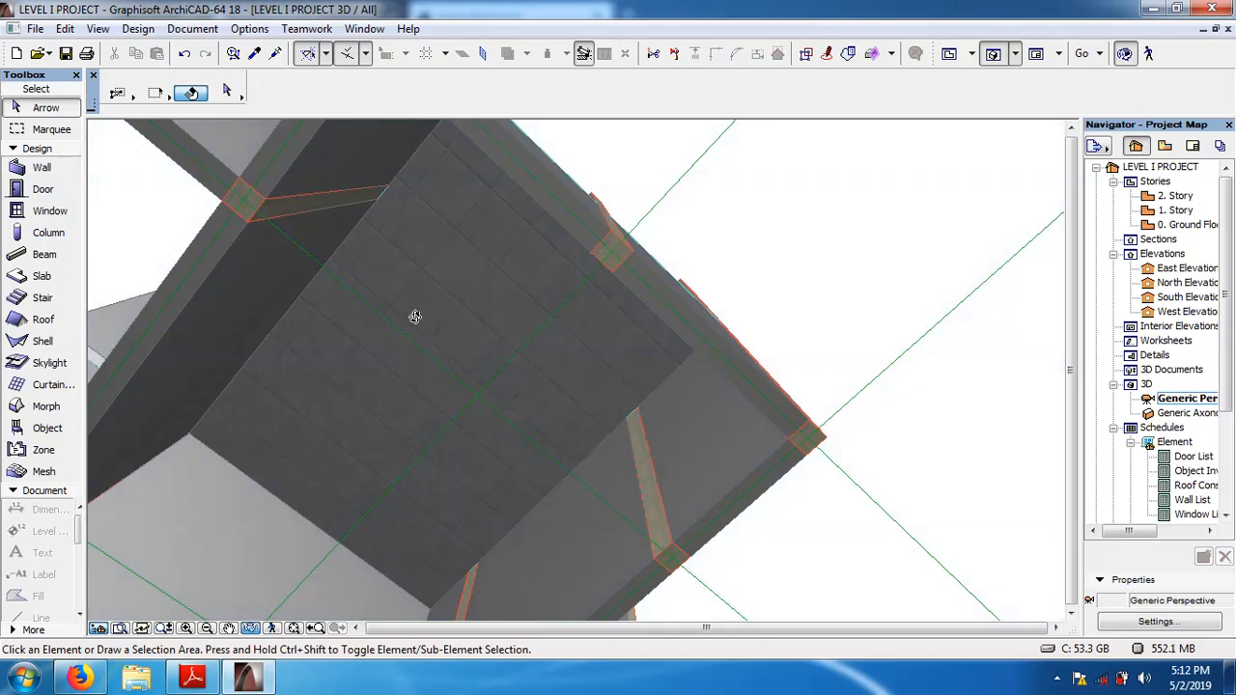
left_click_drag(414, 320, 309, 587)
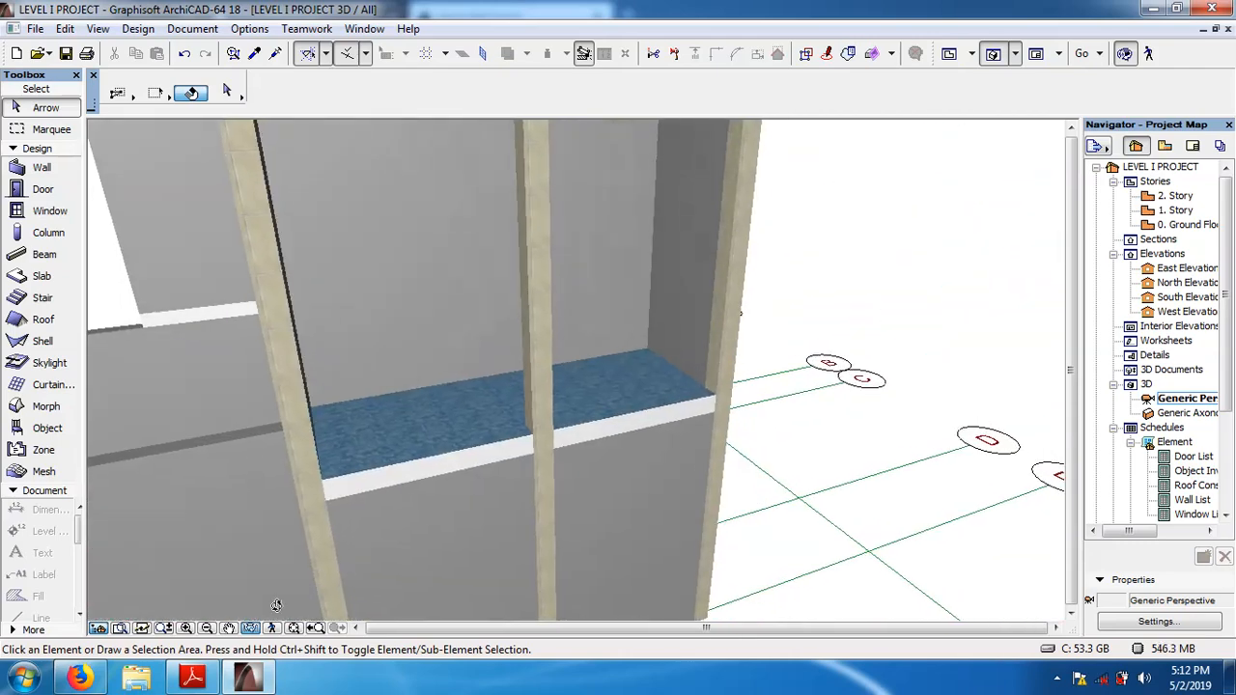
left_click(248, 629)
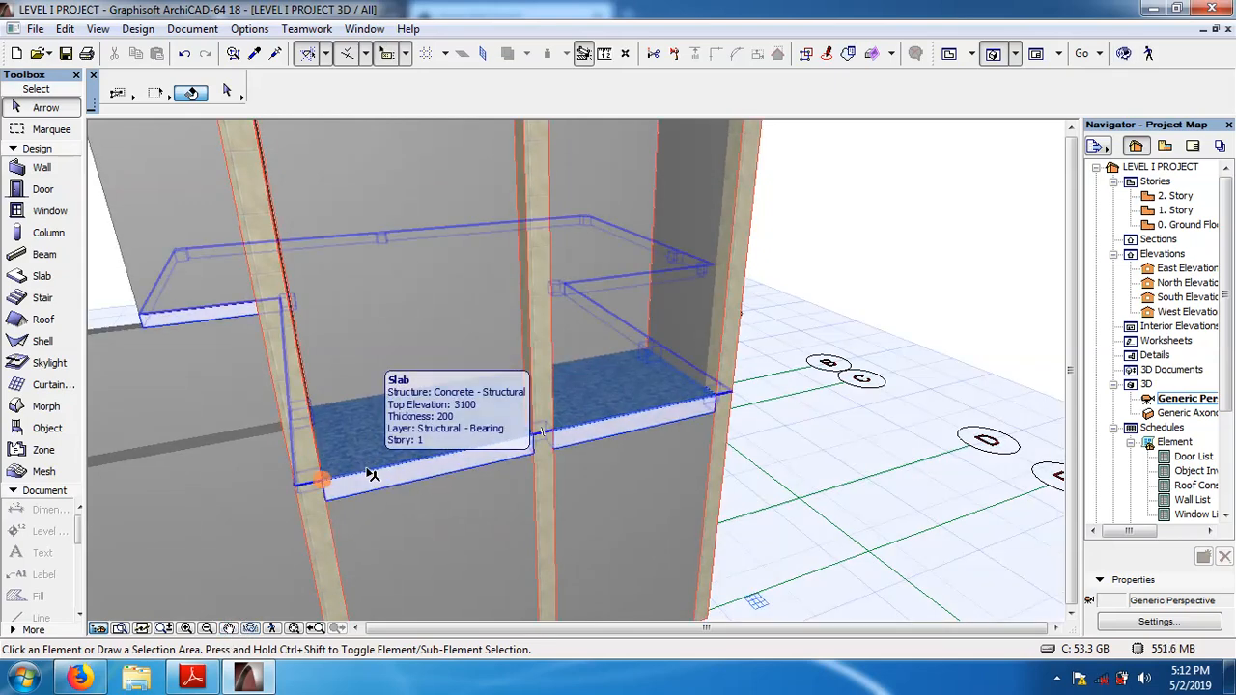
Override the 1. Story slab's bottom surface with Siding - Light, apply the slab settings and review the slab in 3D.
left_click(372, 473)
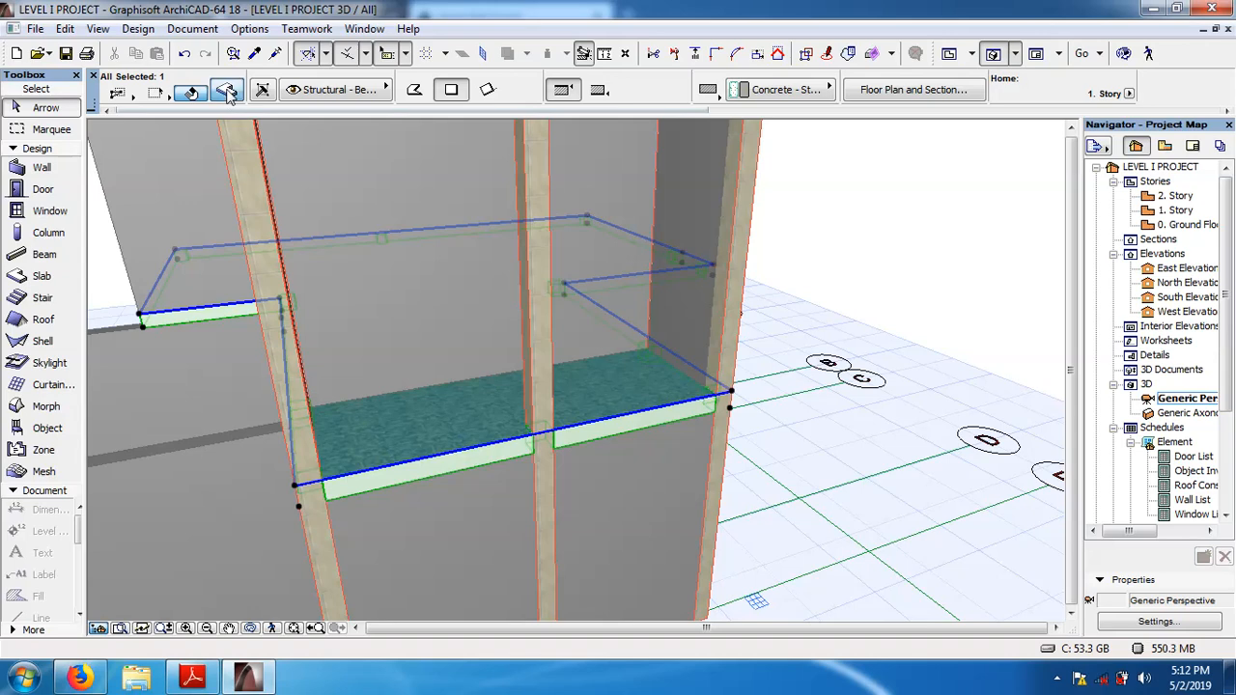
left_click(227, 92)
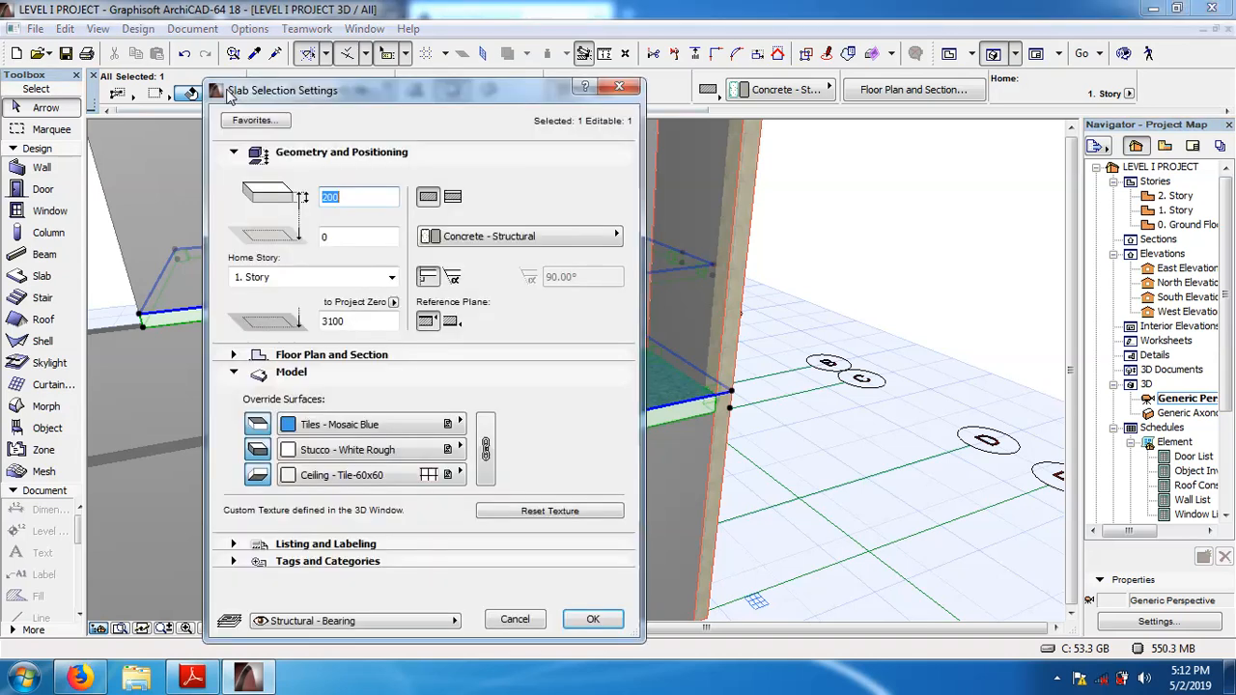
left_click(460, 474)
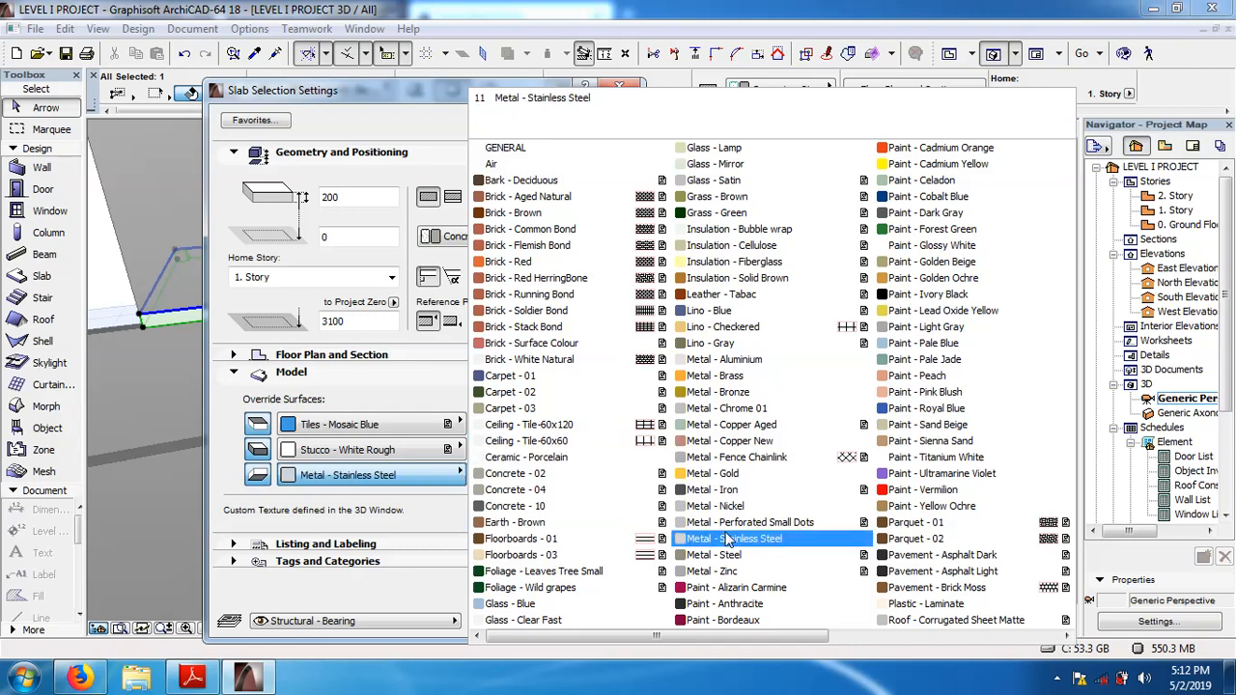
left_click(1067, 636)
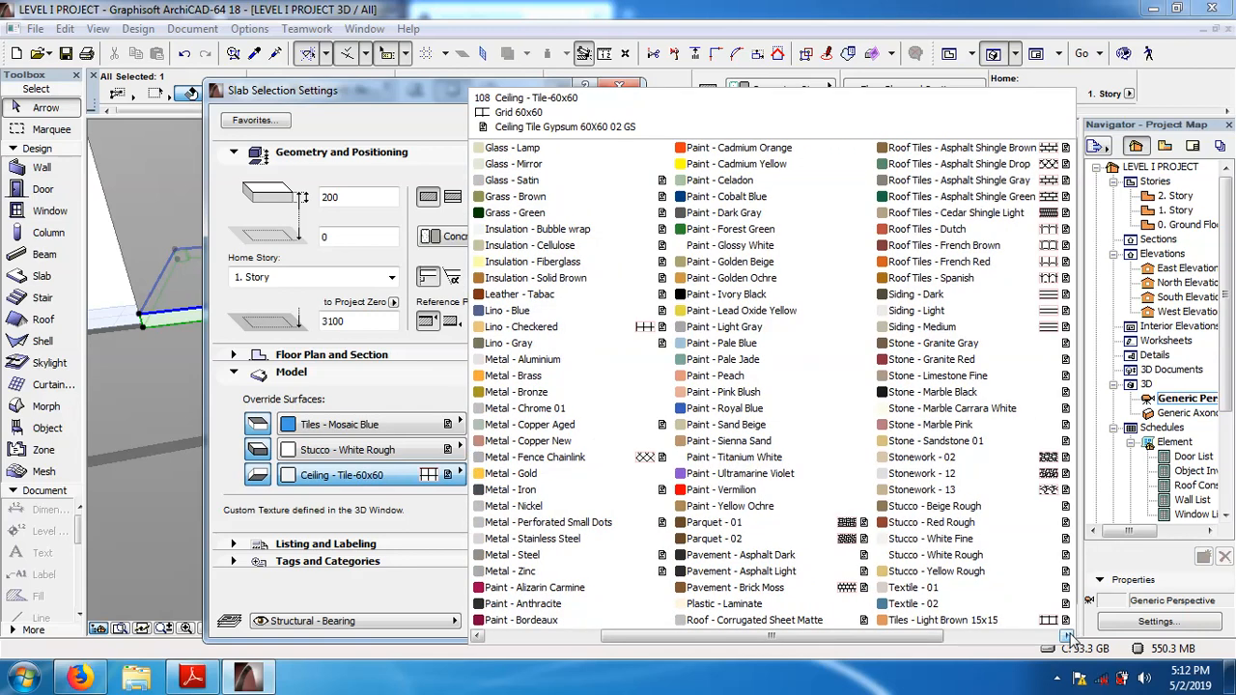
left_click(1067, 636)
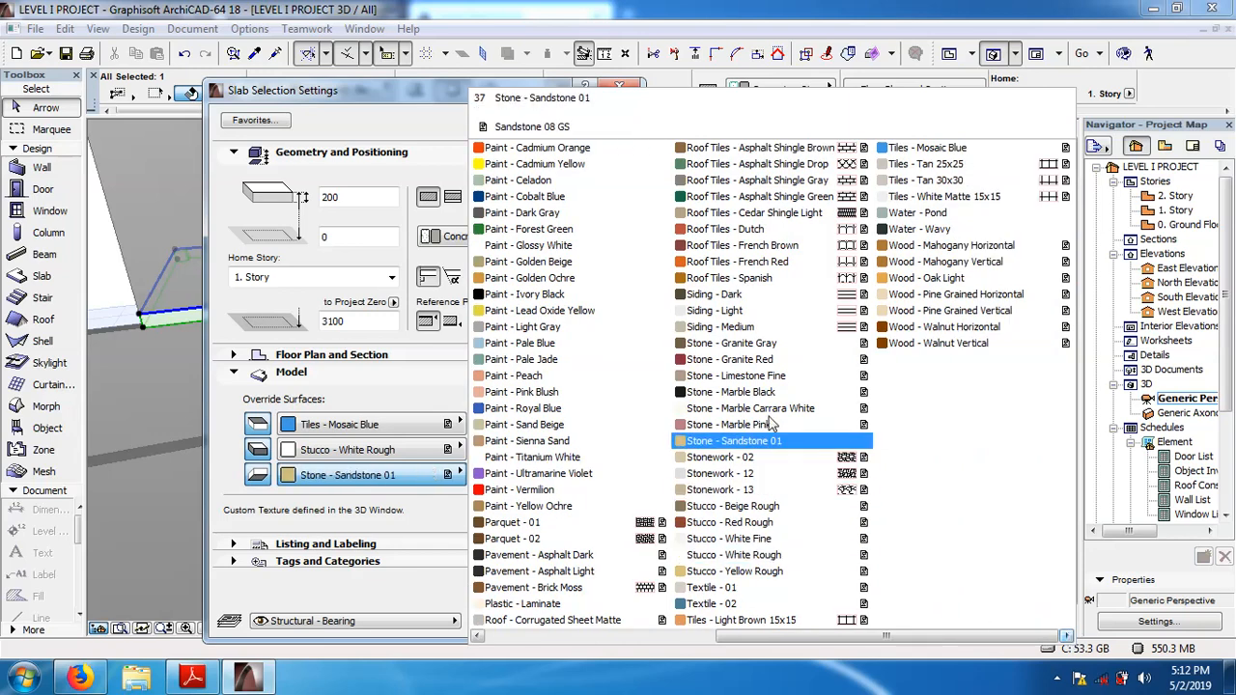
left_click(738, 314)
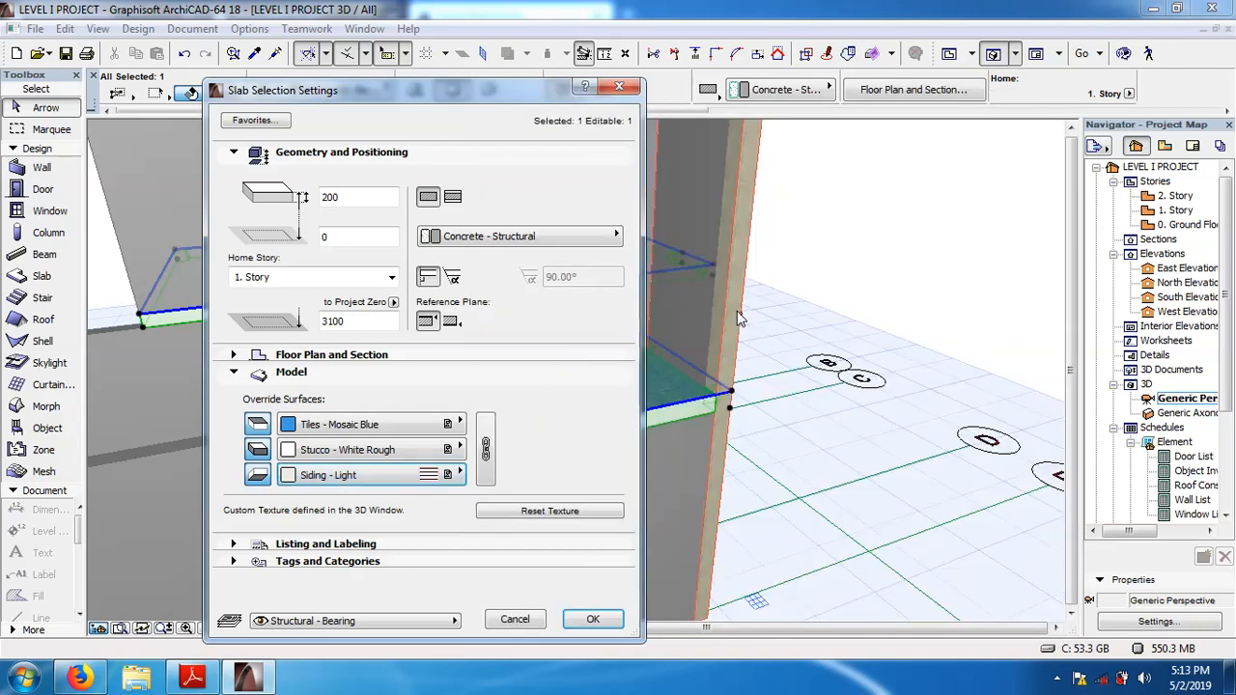
left_click(594, 619)
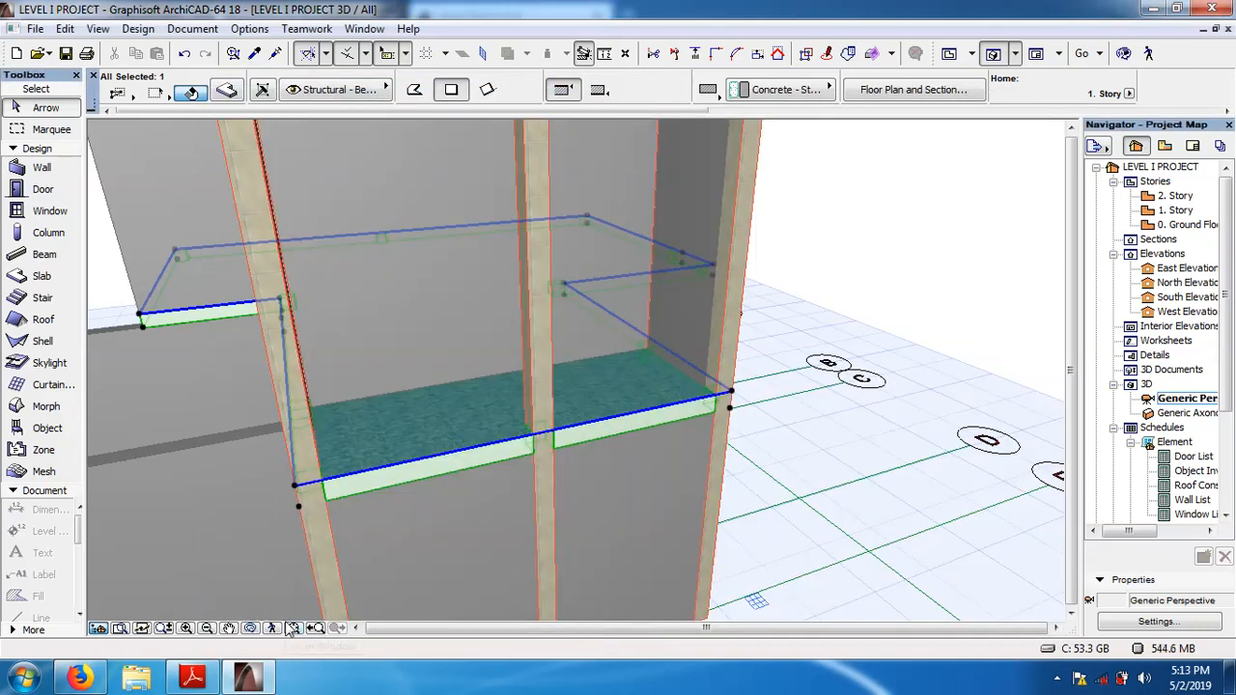
left_click(253, 628)
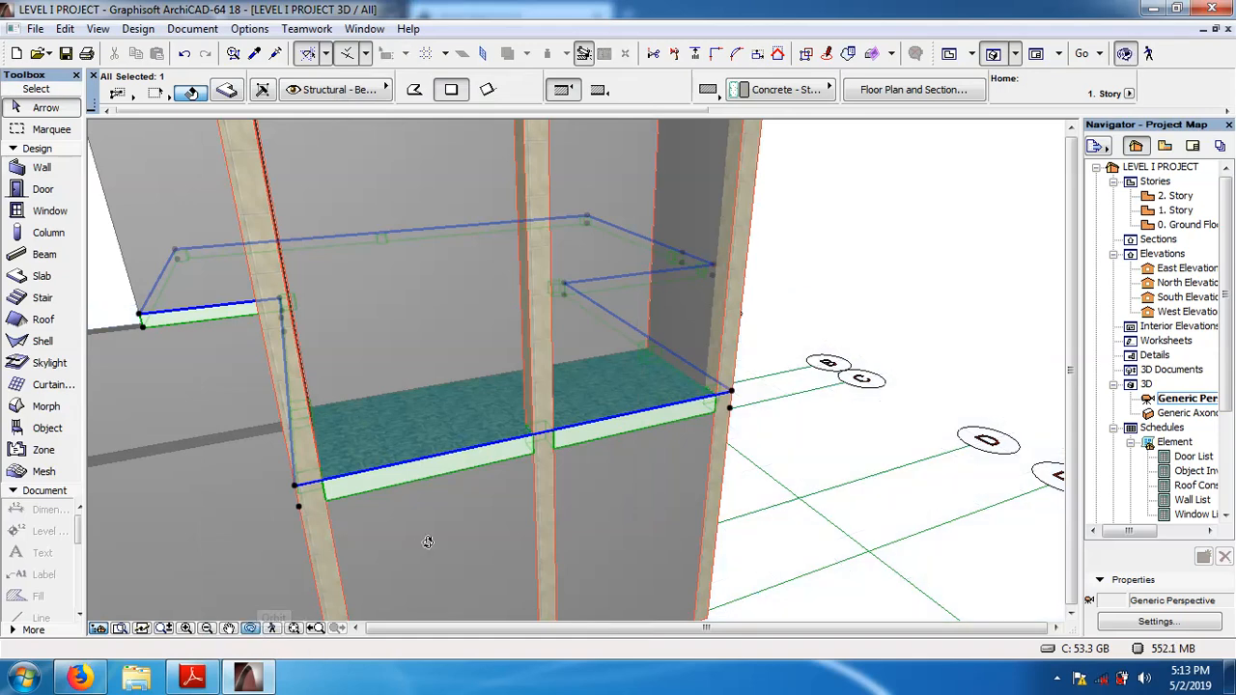
left_click_drag(428, 543, 491, 561)
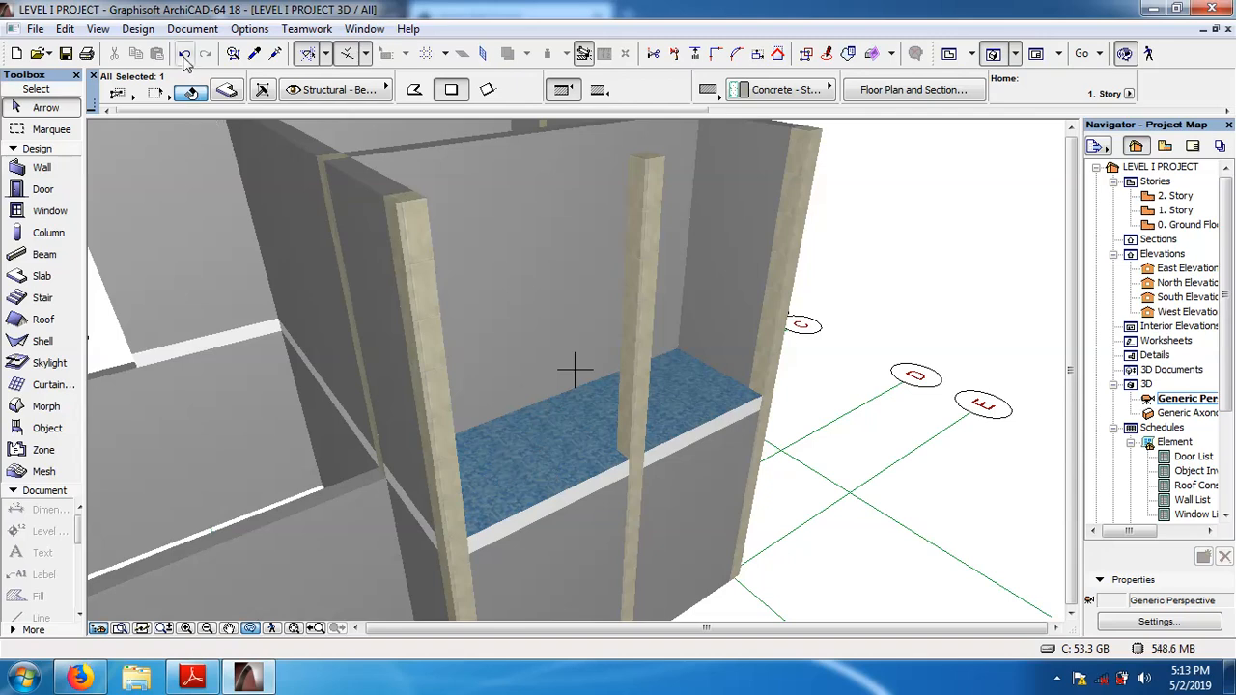
left_click(207, 629)
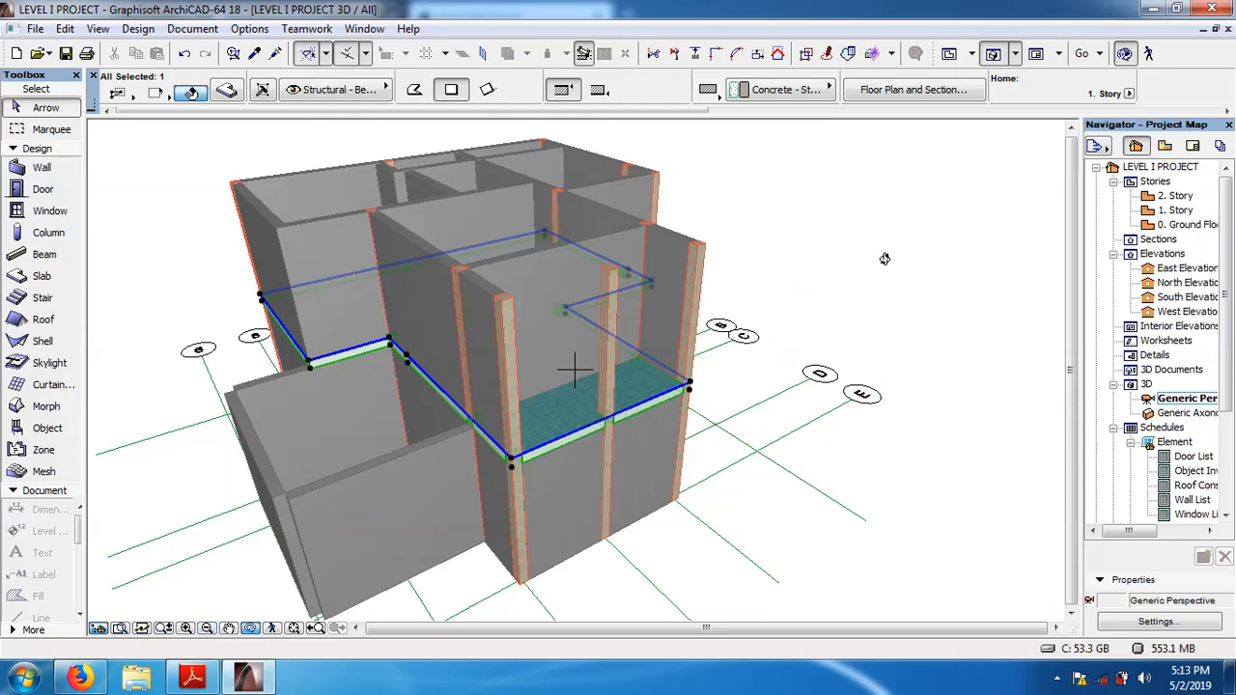
key("Escape")
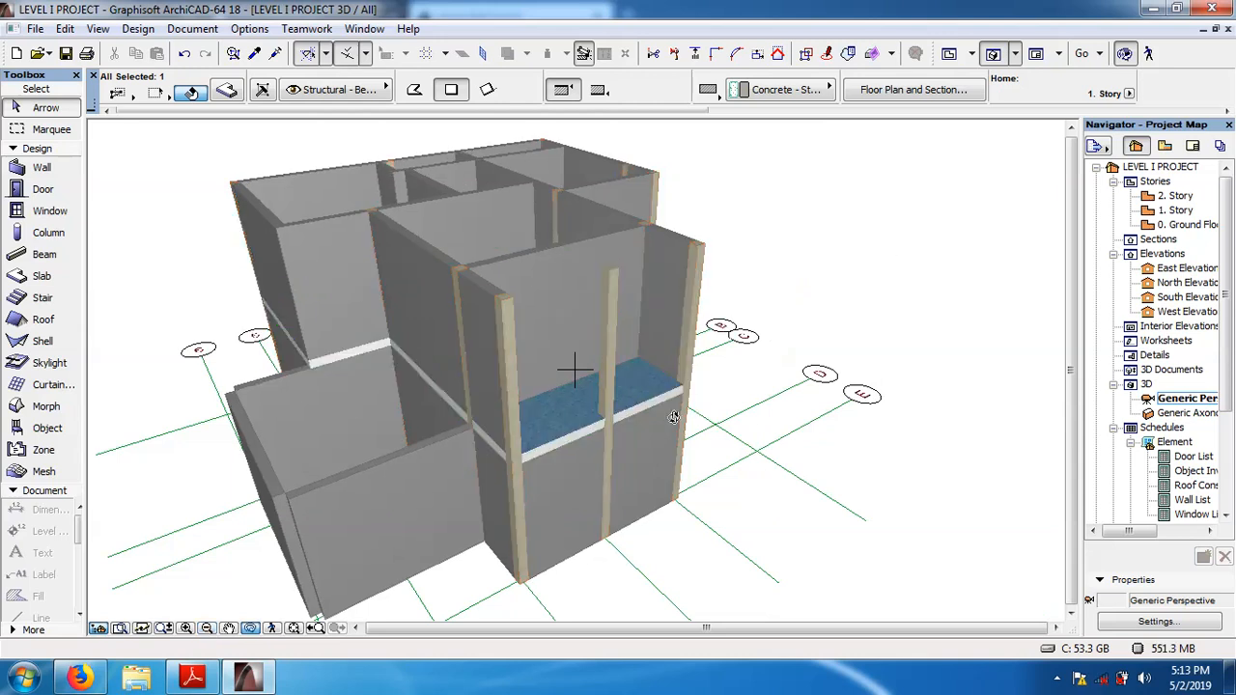
Undo the bottom surface change and the deletion of the ground floor slab, and clear the selection.
left_click(186, 55)
left_click(188, 56)
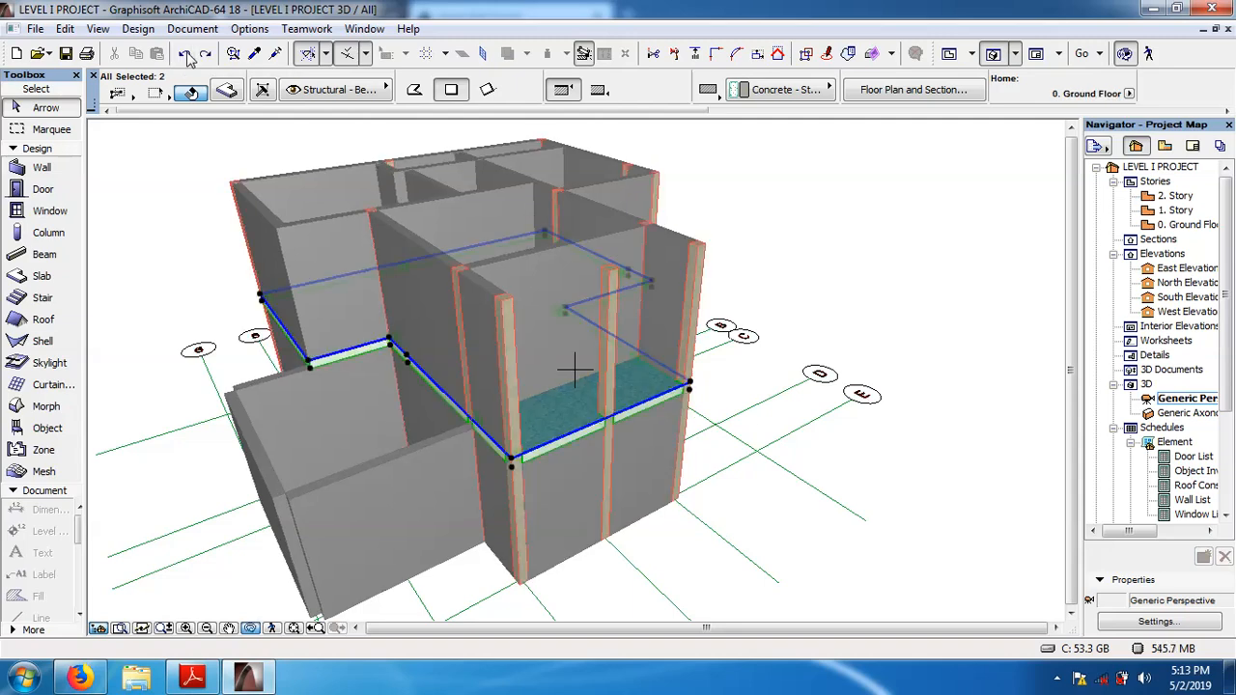
left_click(923, 270)
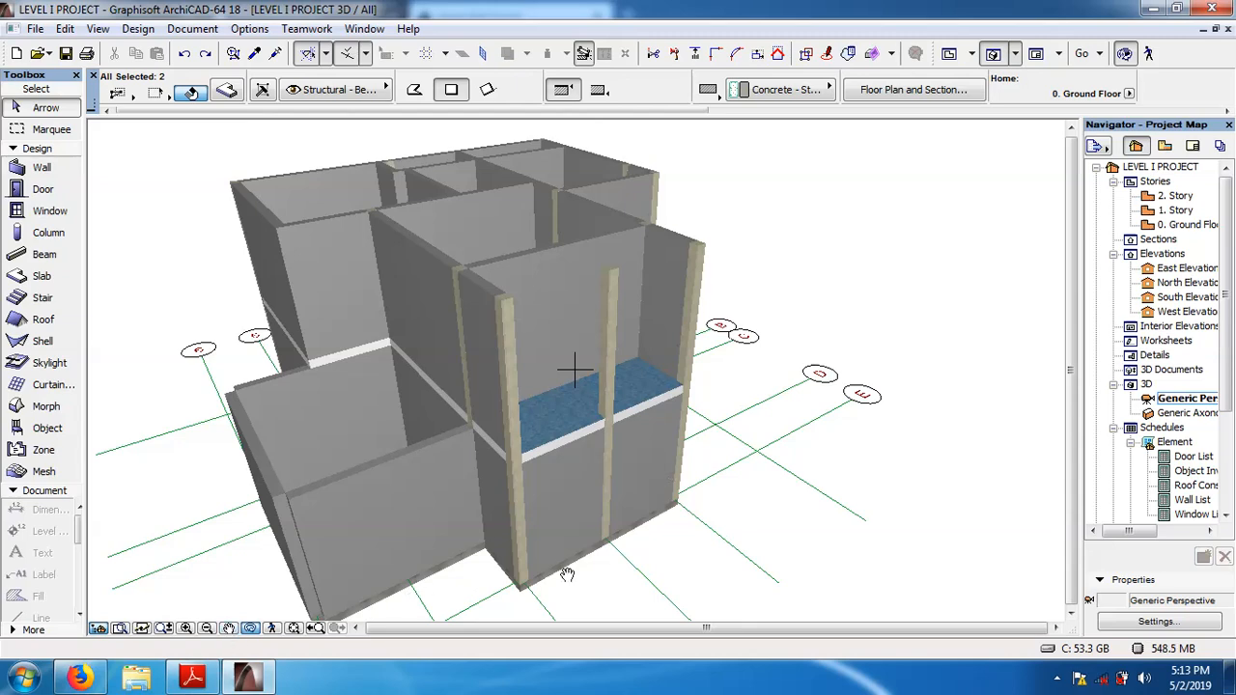
left_click(251, 629)
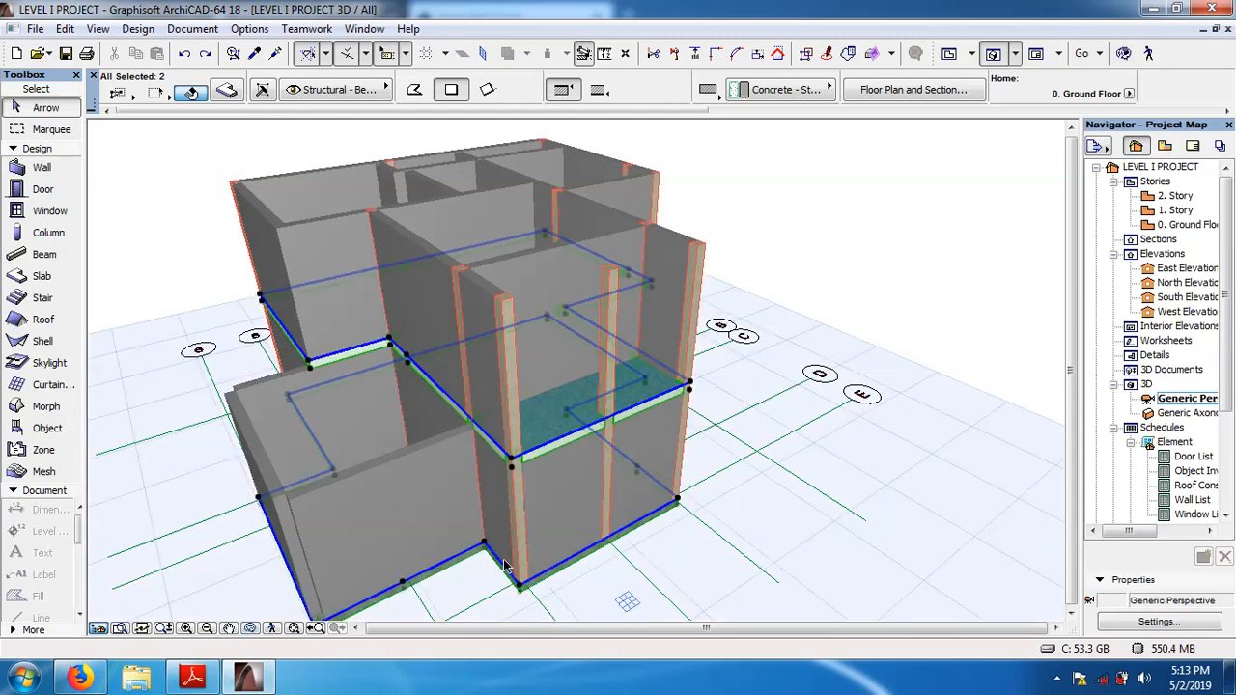
left_click(826, 257)
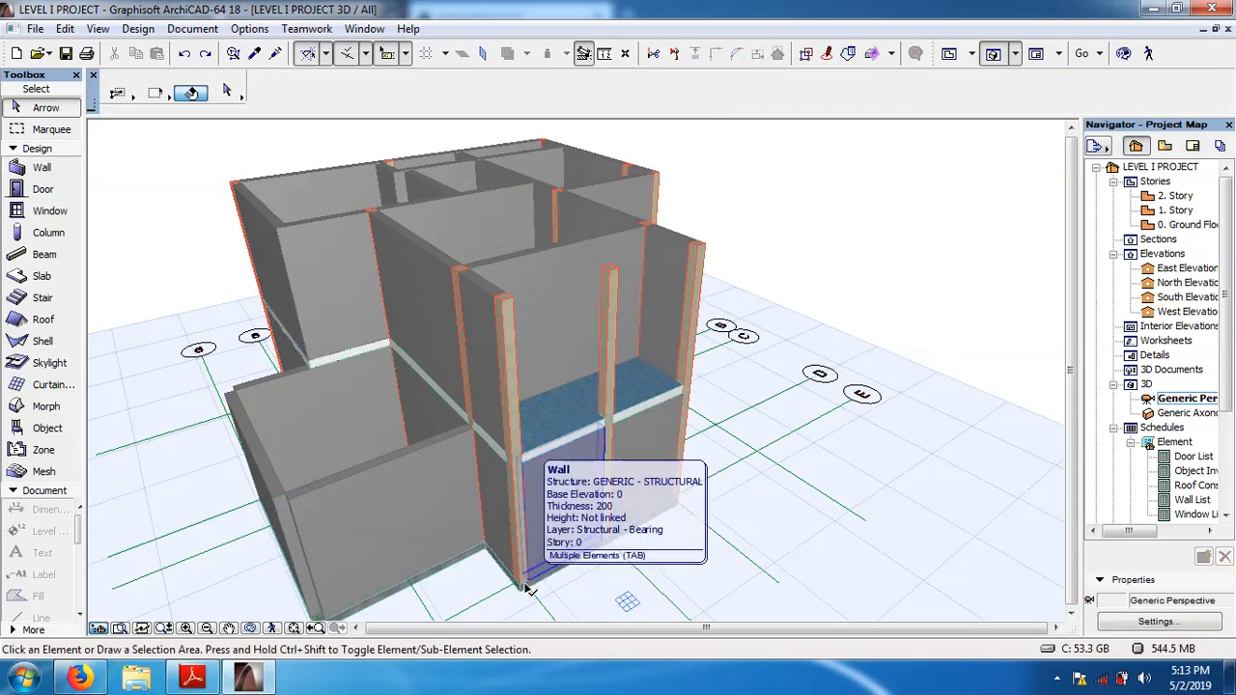
Open the settings of the ground floor slab and override its top surface with Floorboards - 01.
left_click(443, 573)
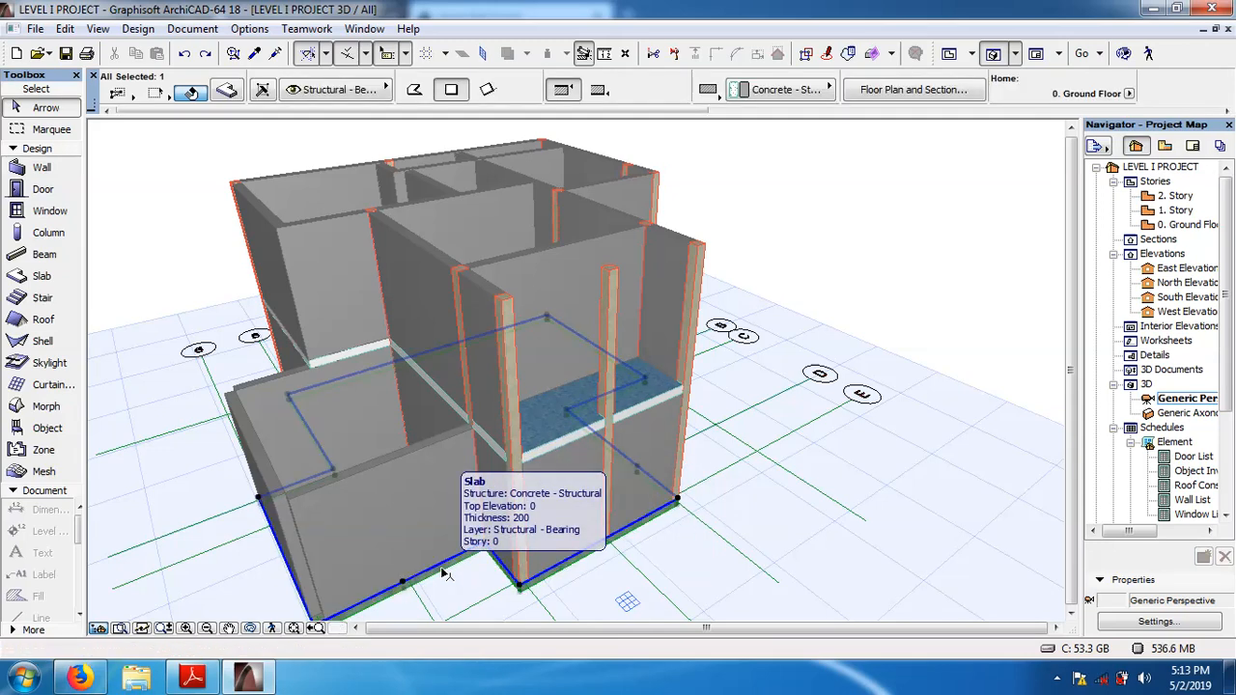
left_click(226, 89)
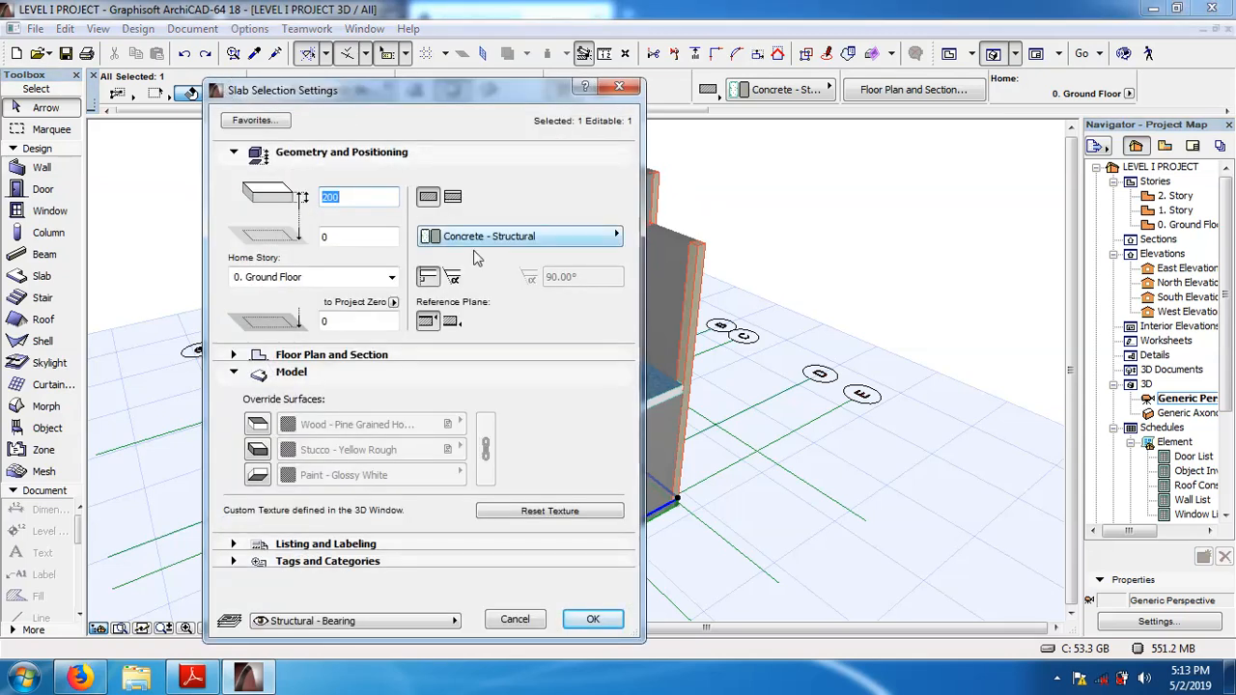
left_click(258, 423)
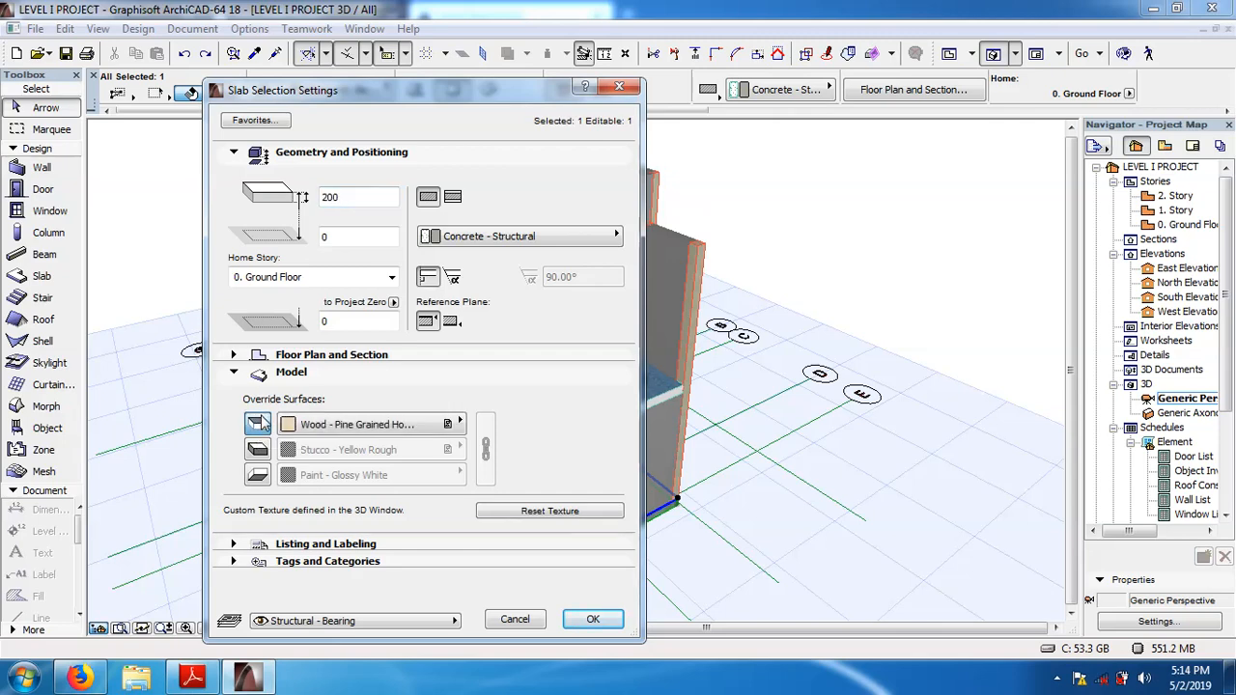
left_click(461, 425)
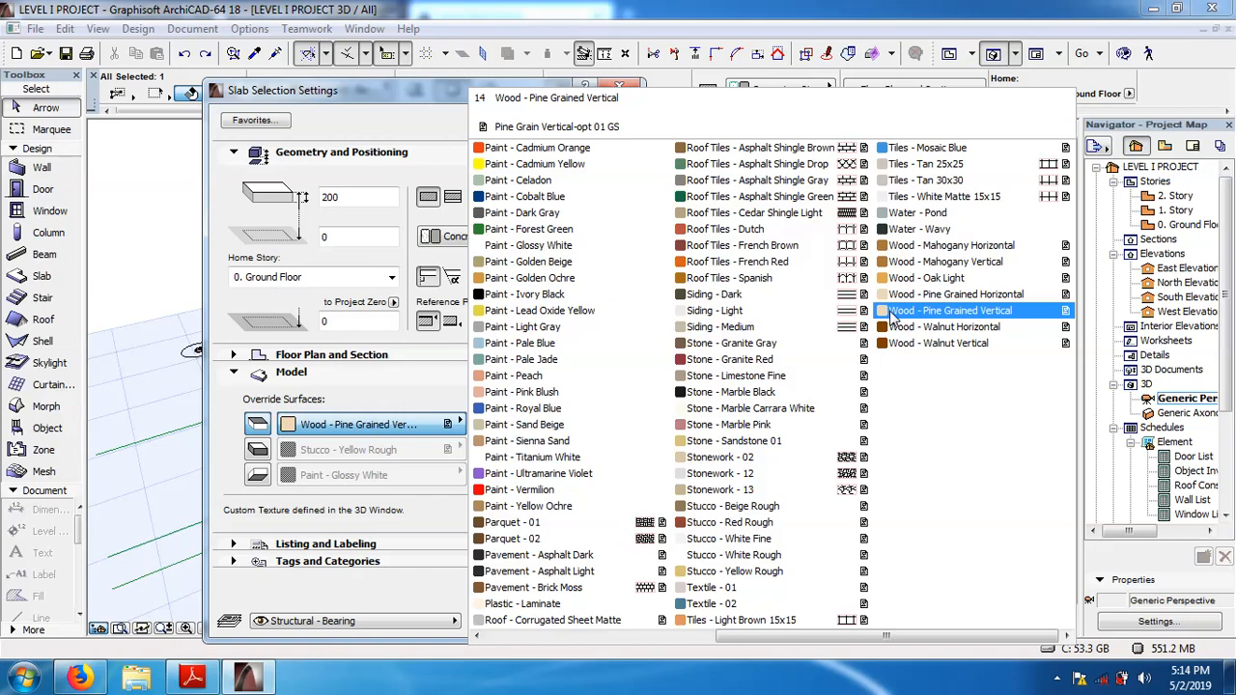
left_click(493, 637)
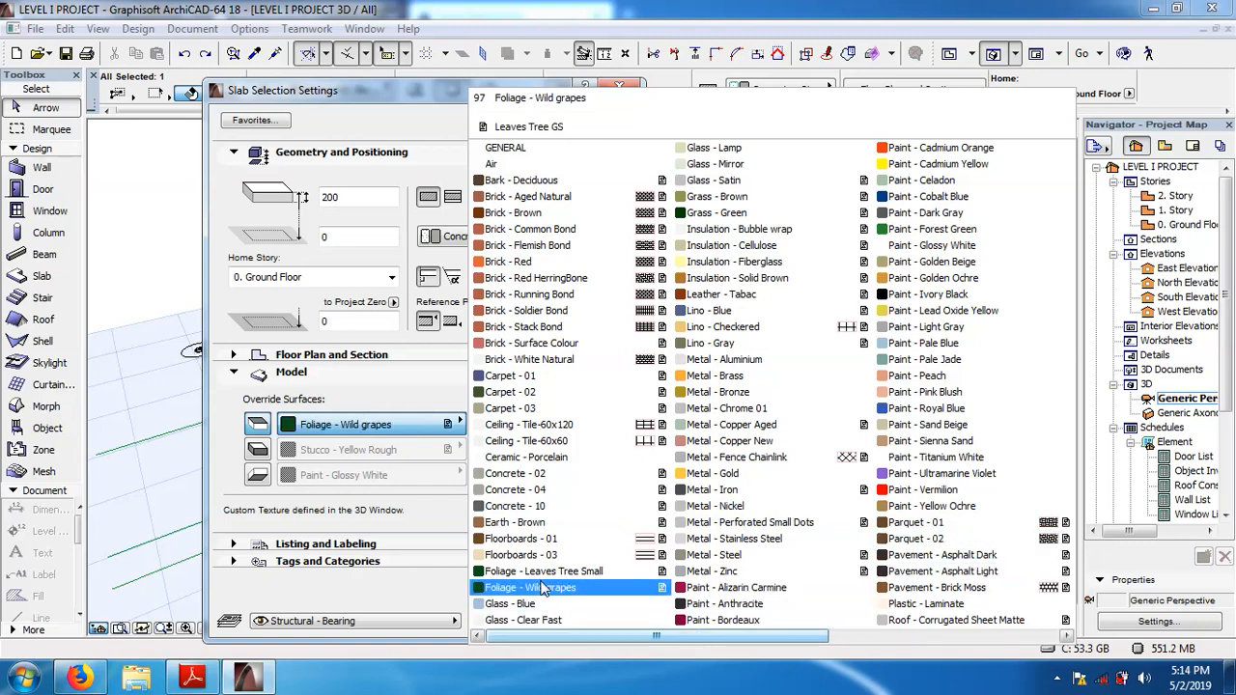
left_click(526, 541)
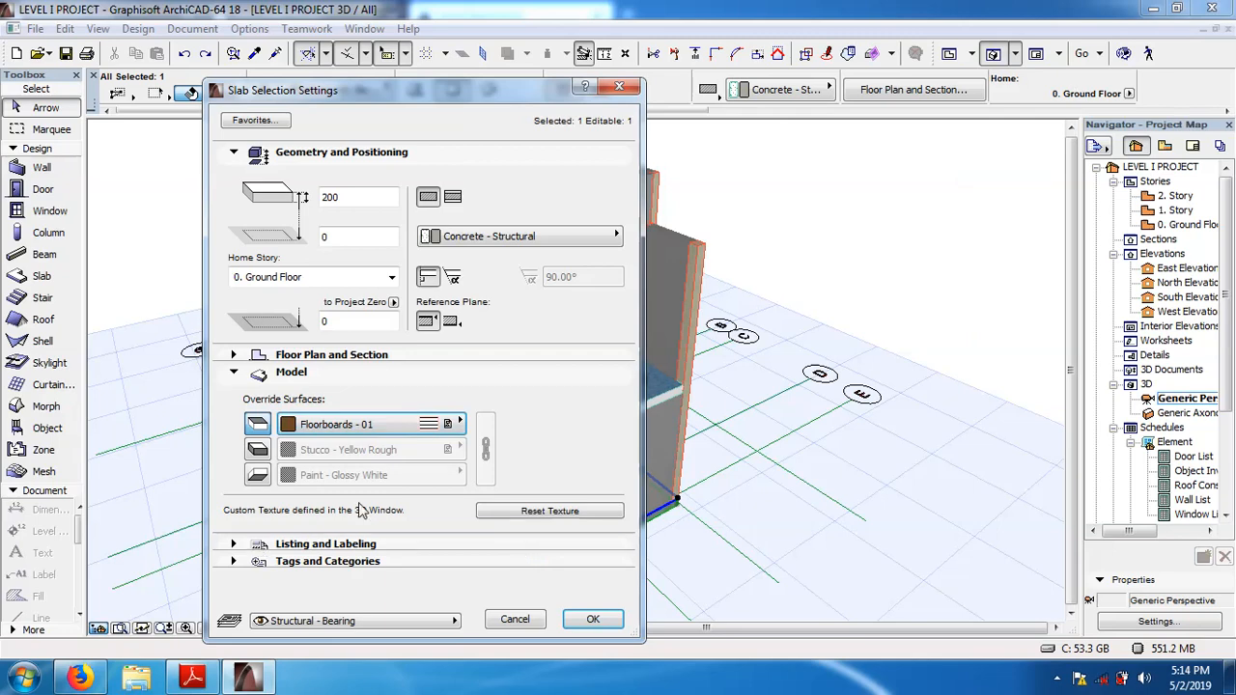
Override the ground floor slab's edge surface with Brick - Soldier Bond, apply the slab settings and clear the selection.
left_click(257, 450)
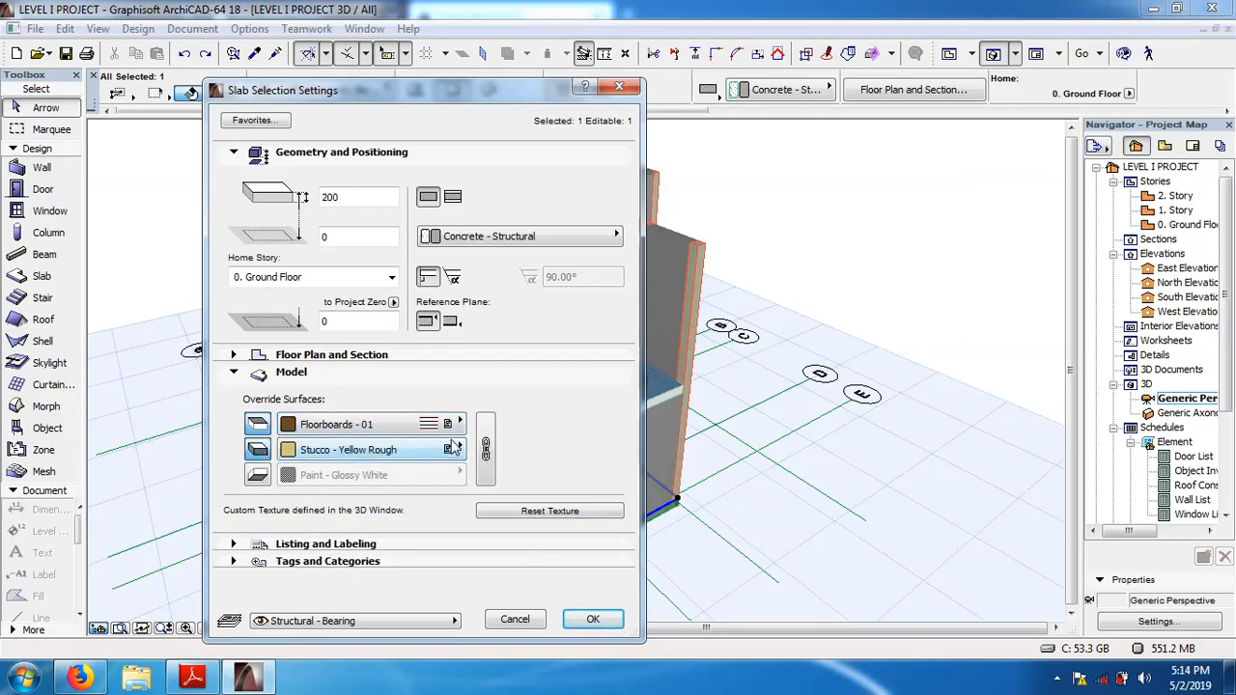
left_click(460, 449)
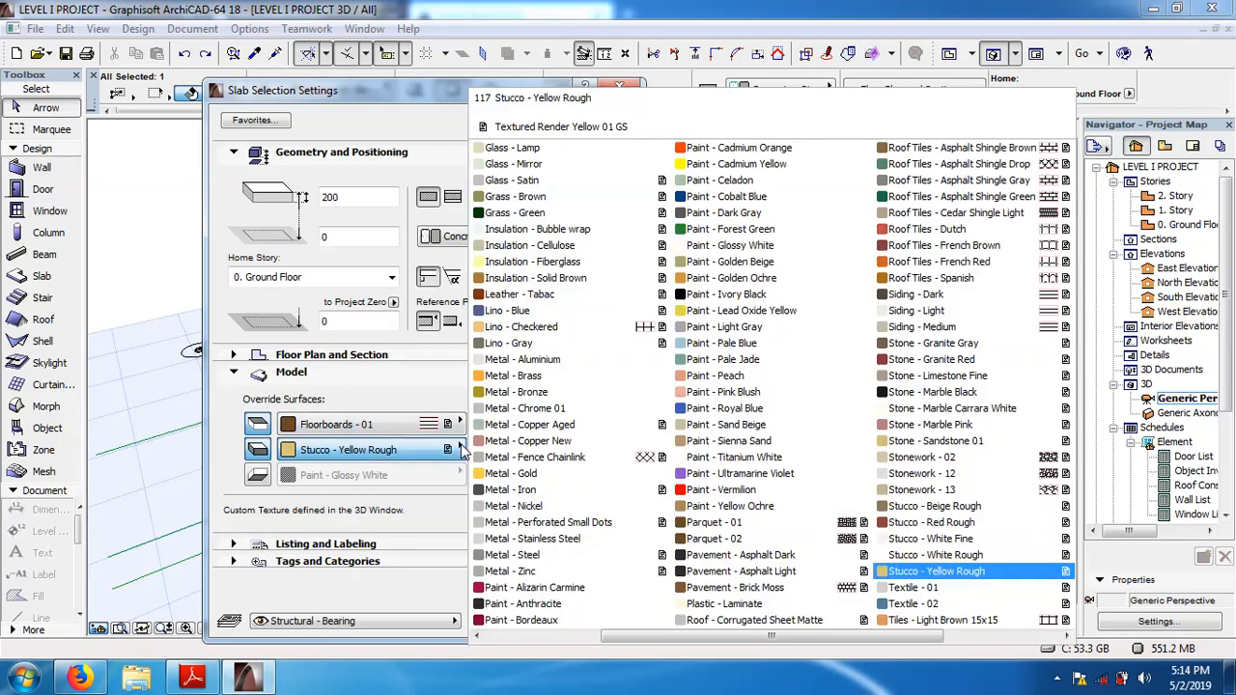
left_click(477, 637)
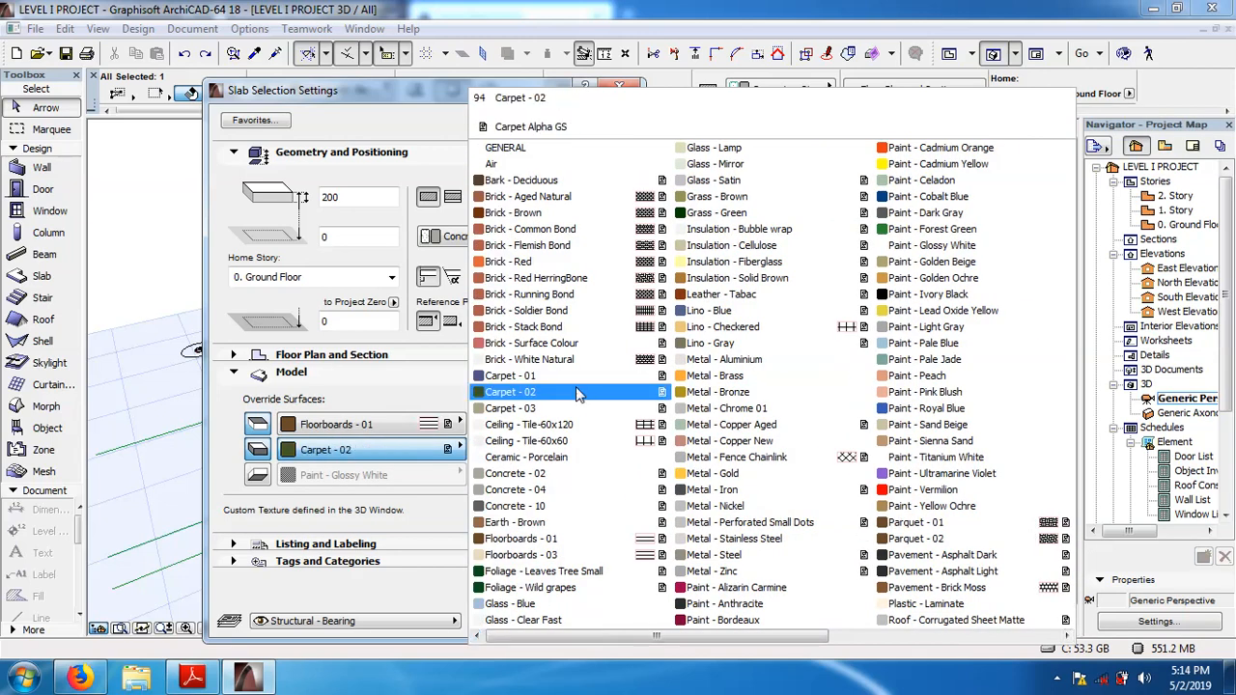
left_click(551, 316)
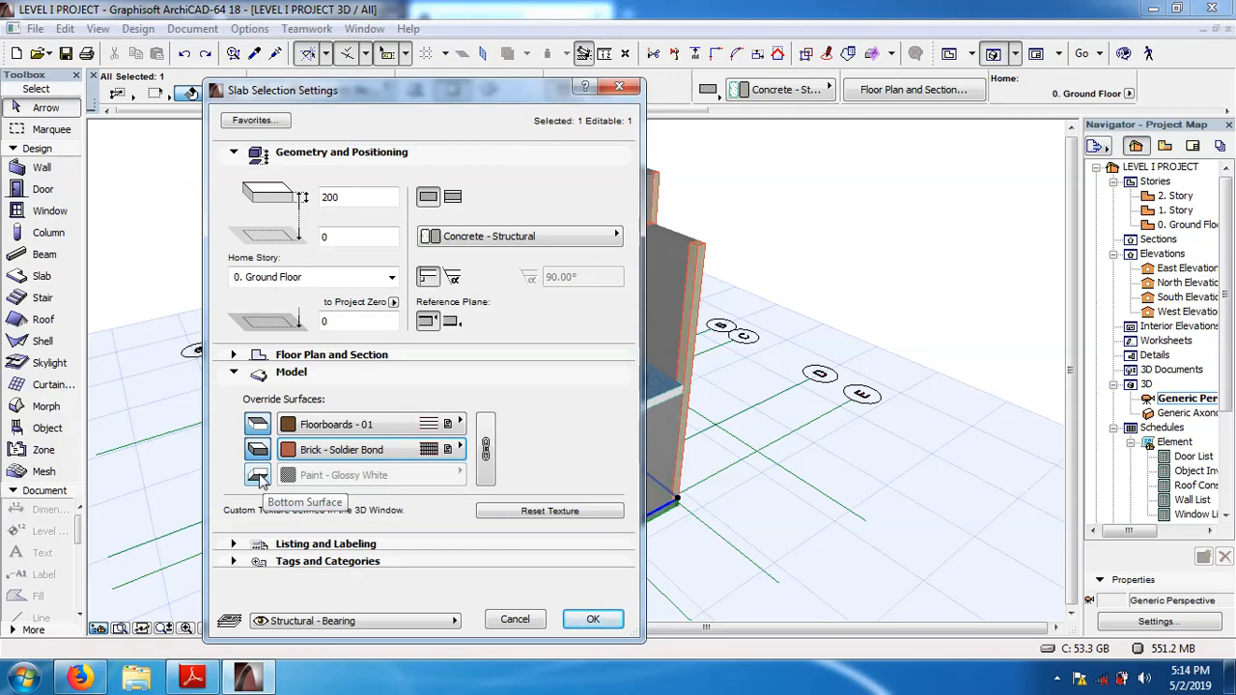
left_click(596, 619)
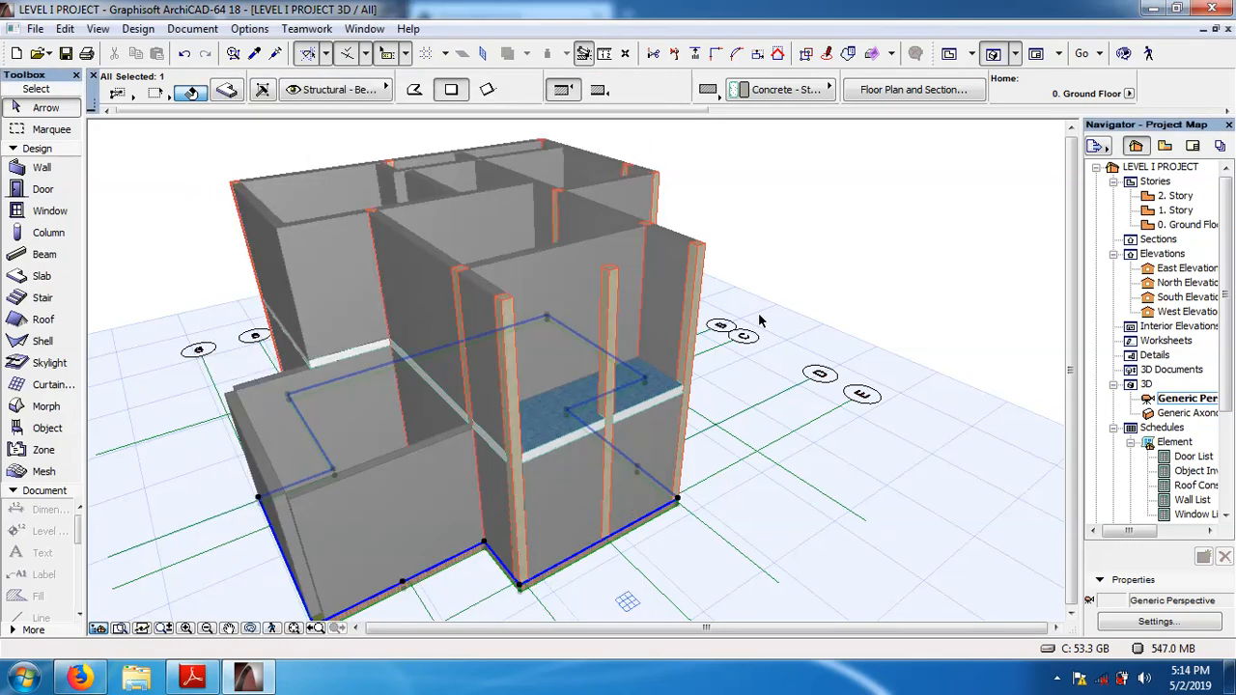
left_click(843, 221)
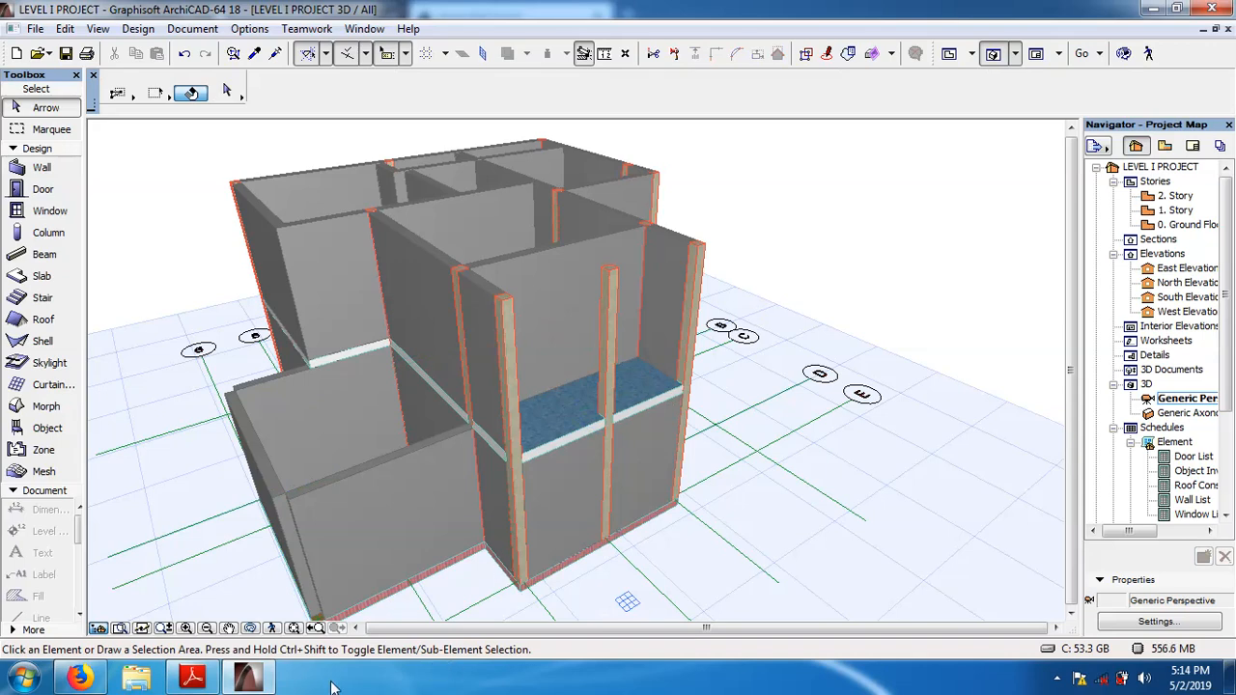
Examine the ground floor slab's floorboard top, brick edge and underside up close in 3D.
left_click(249, 627)
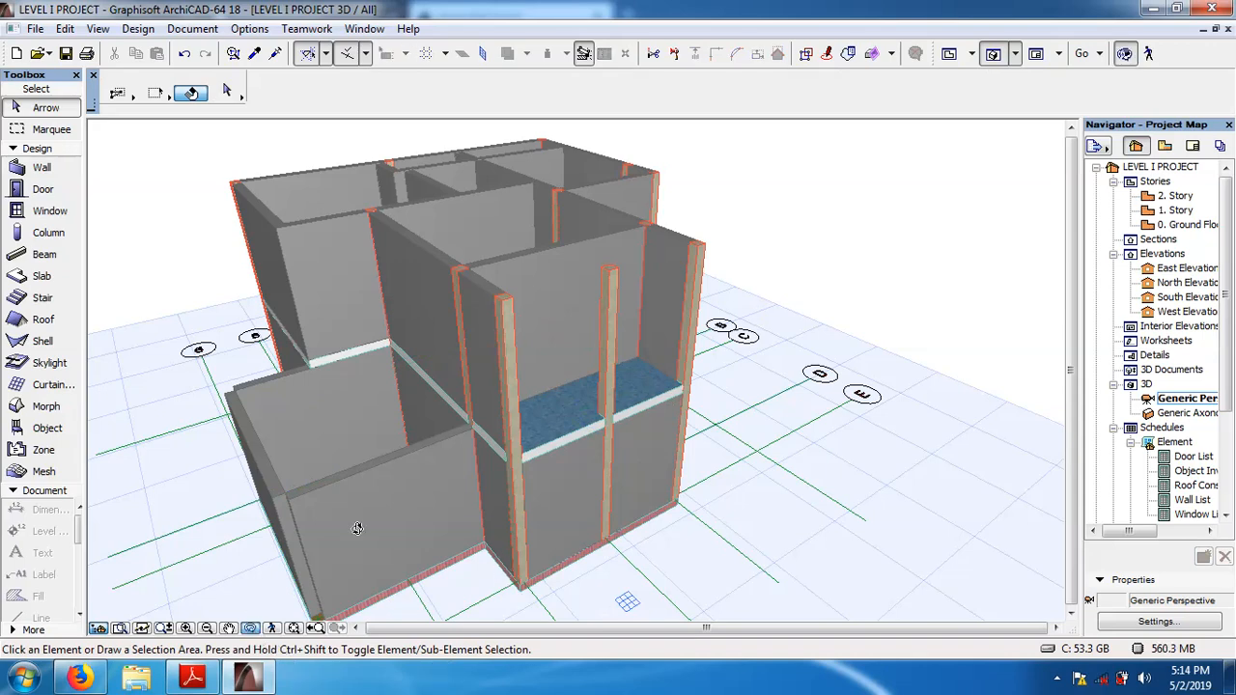
left_click_drag(549, 408, 785, 485)
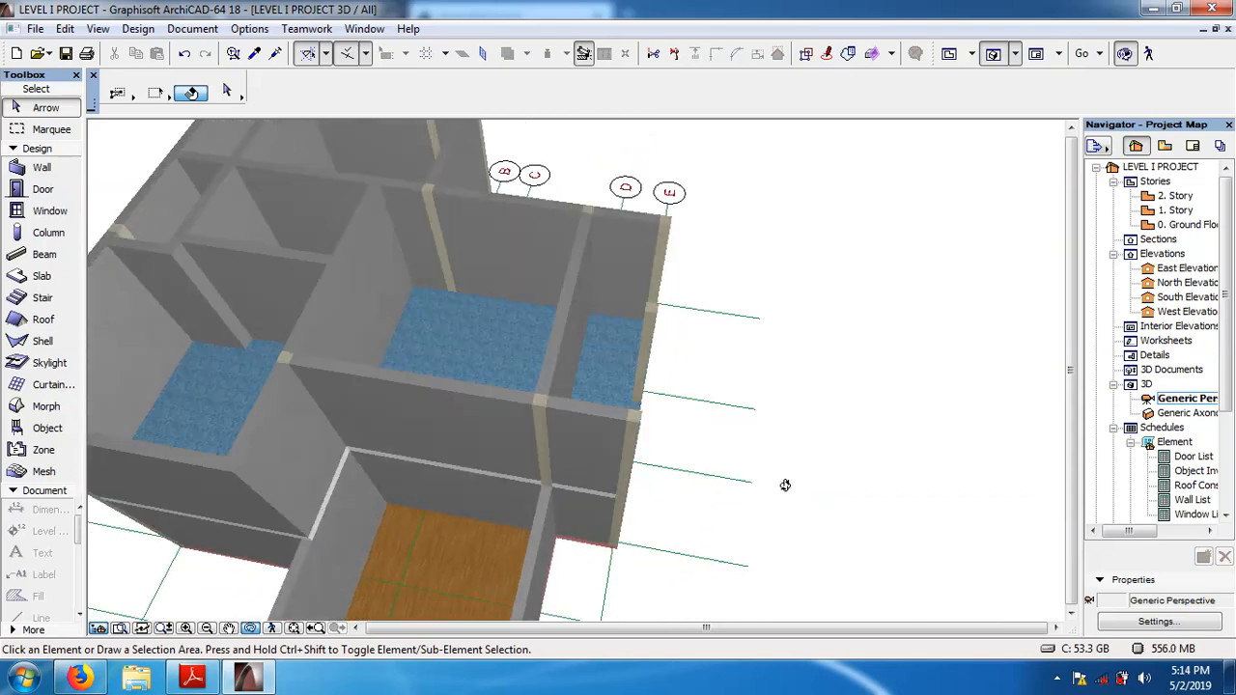
left_click(229, 629)
left_click_drag(460, 491, 523, 345)
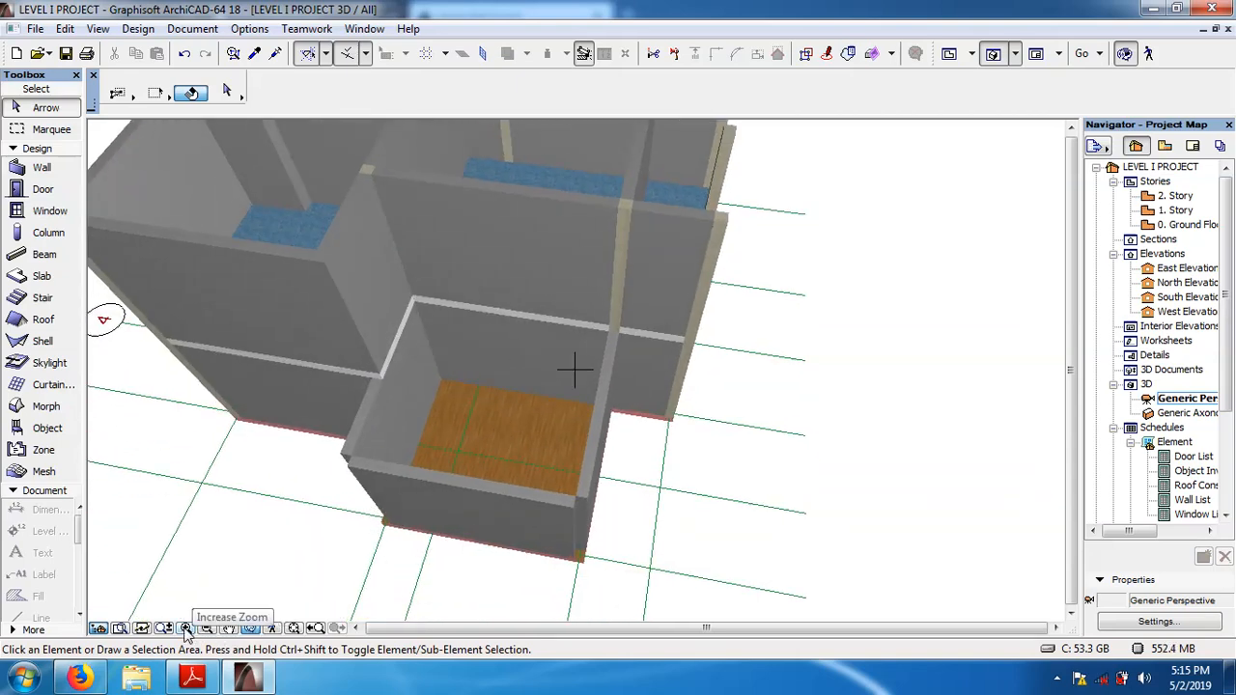
left_click(186, 629)
left_click(187, 628)
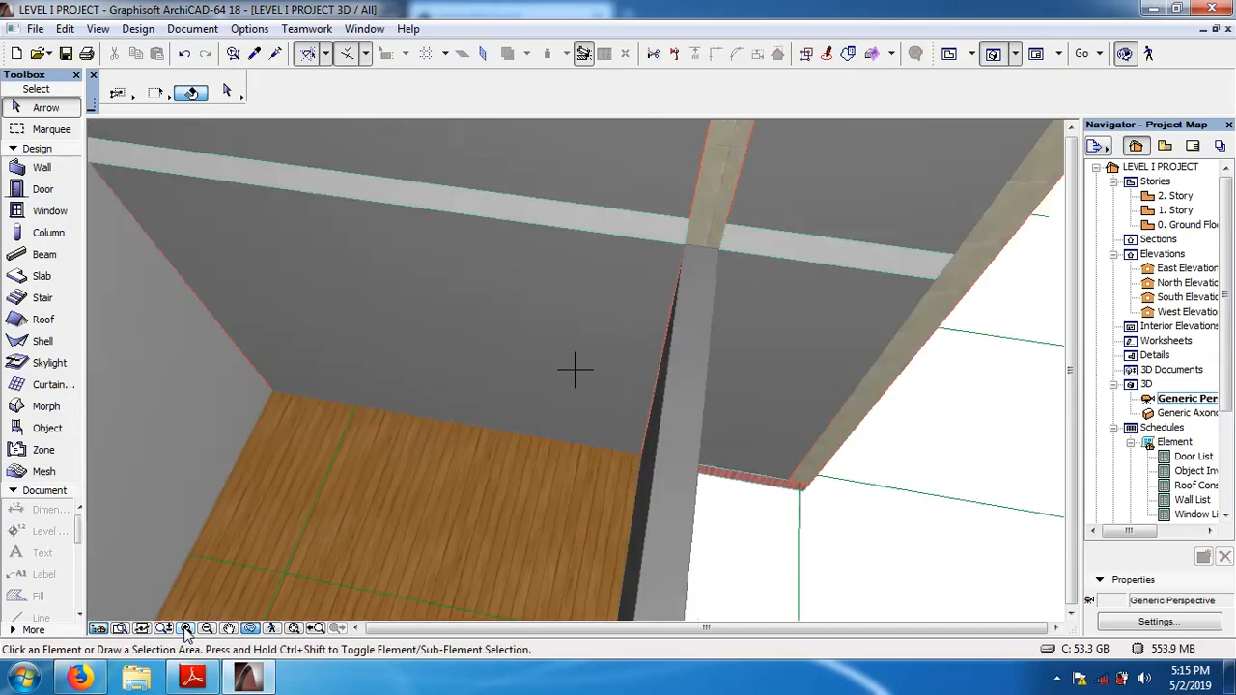
left_click_drag(425, 442, 444, 494)
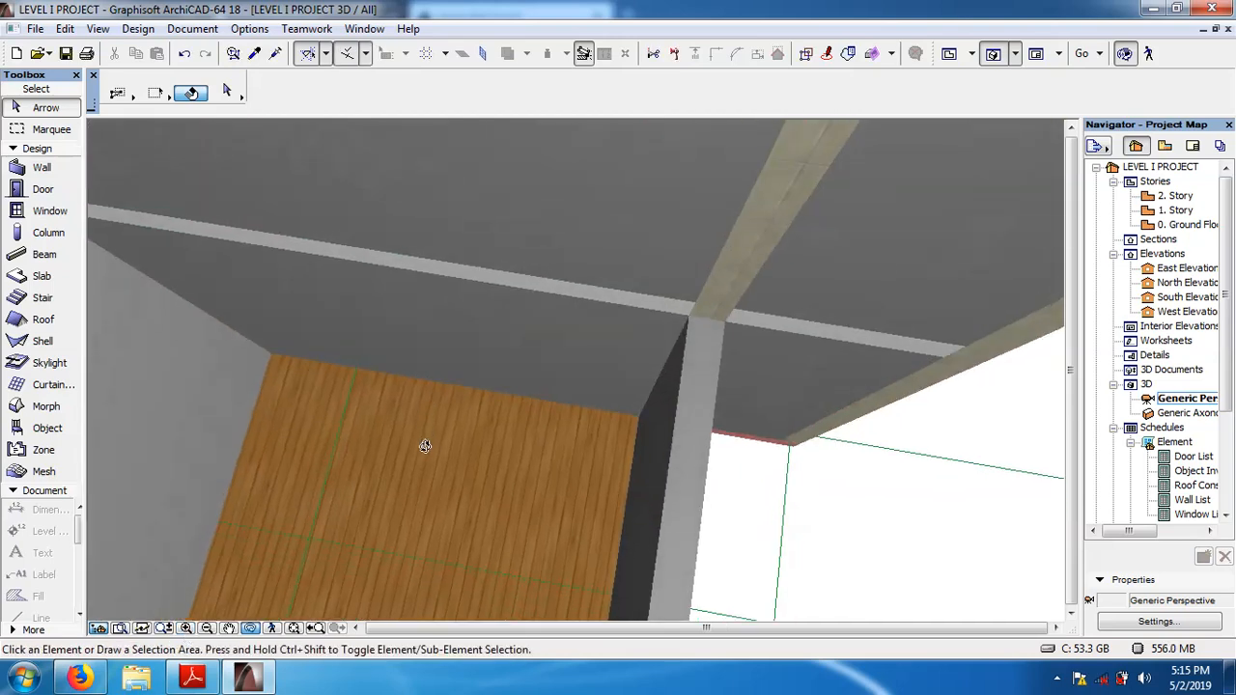
left_click_drag(524, 529, 466, 293)
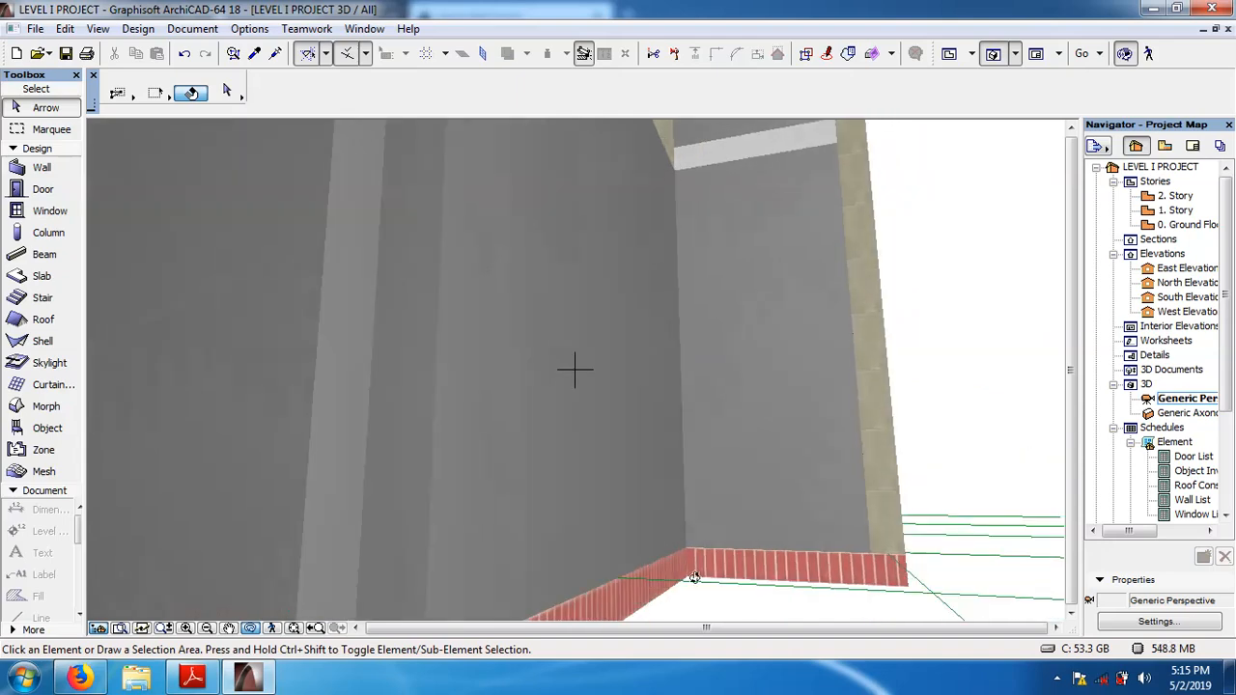
left_click_drag(573, 367, 634, 466)
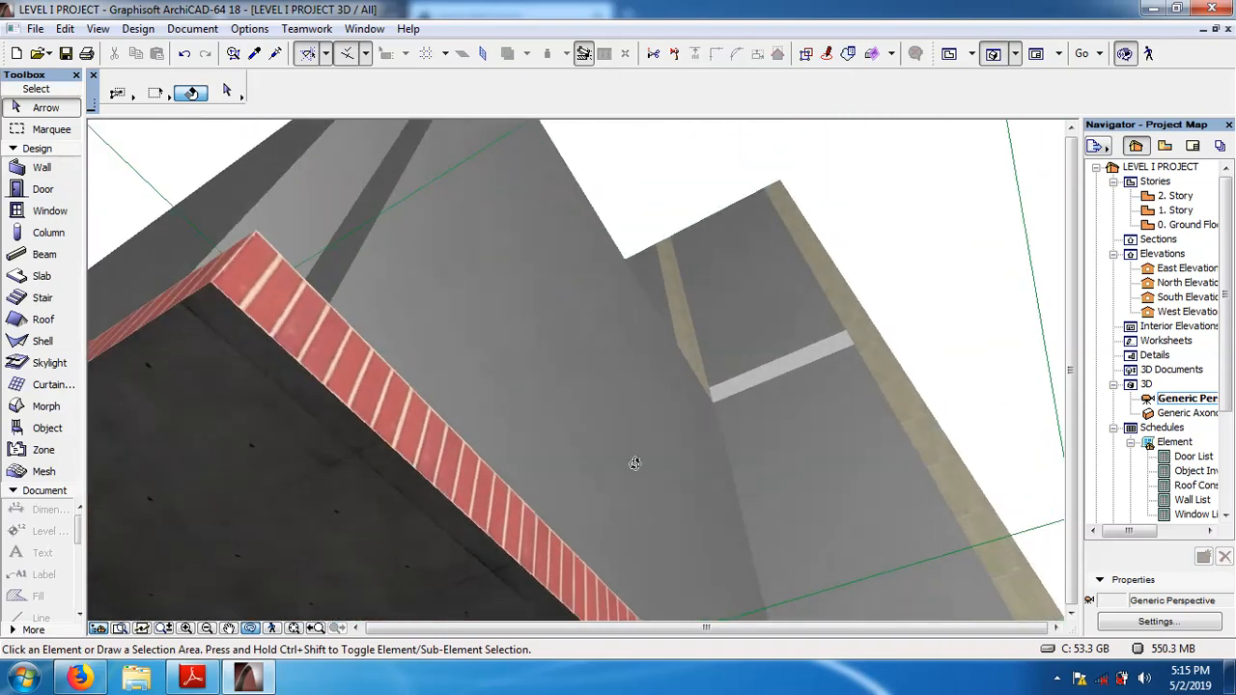
mouse_move(370, 243)
left_mouse_down()
mouse_move(386, 406)
mouse_move(422, 472)
left_mouse_up()
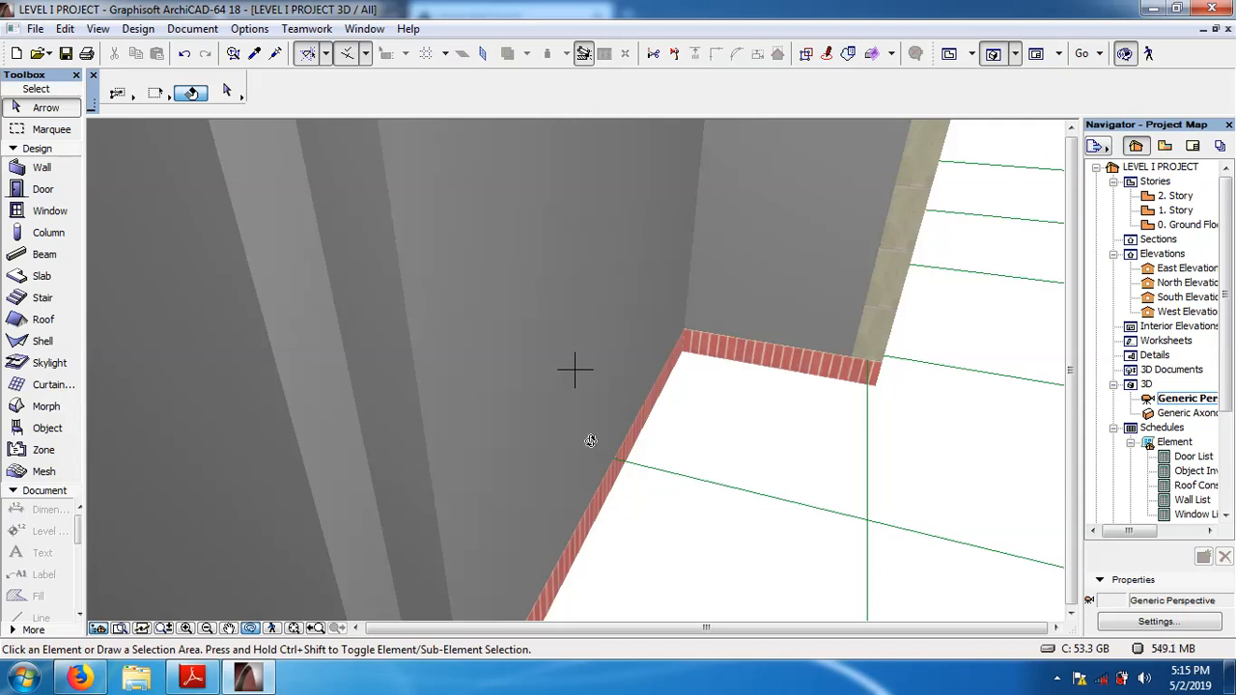
left_click(250, 628)
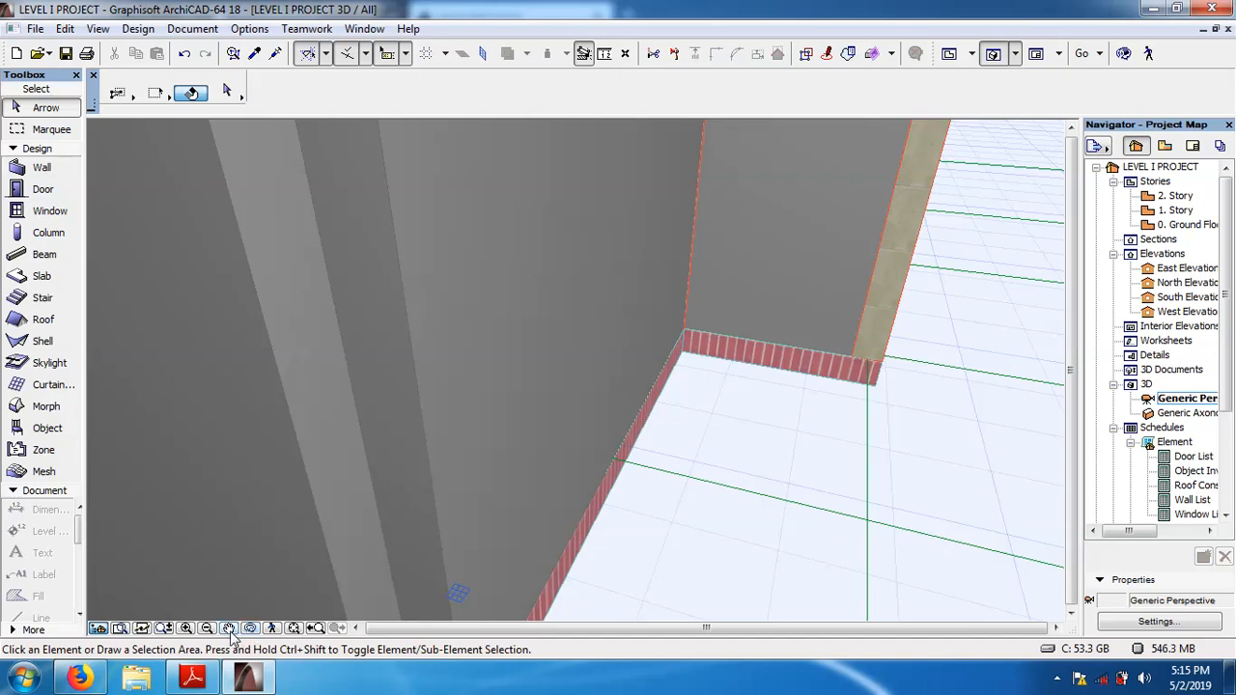
Examine the whole building in 3D from outside and above, checking the ground floor slab's edge and floor finish.
double_click(210, 634)
double_click(210, 628)
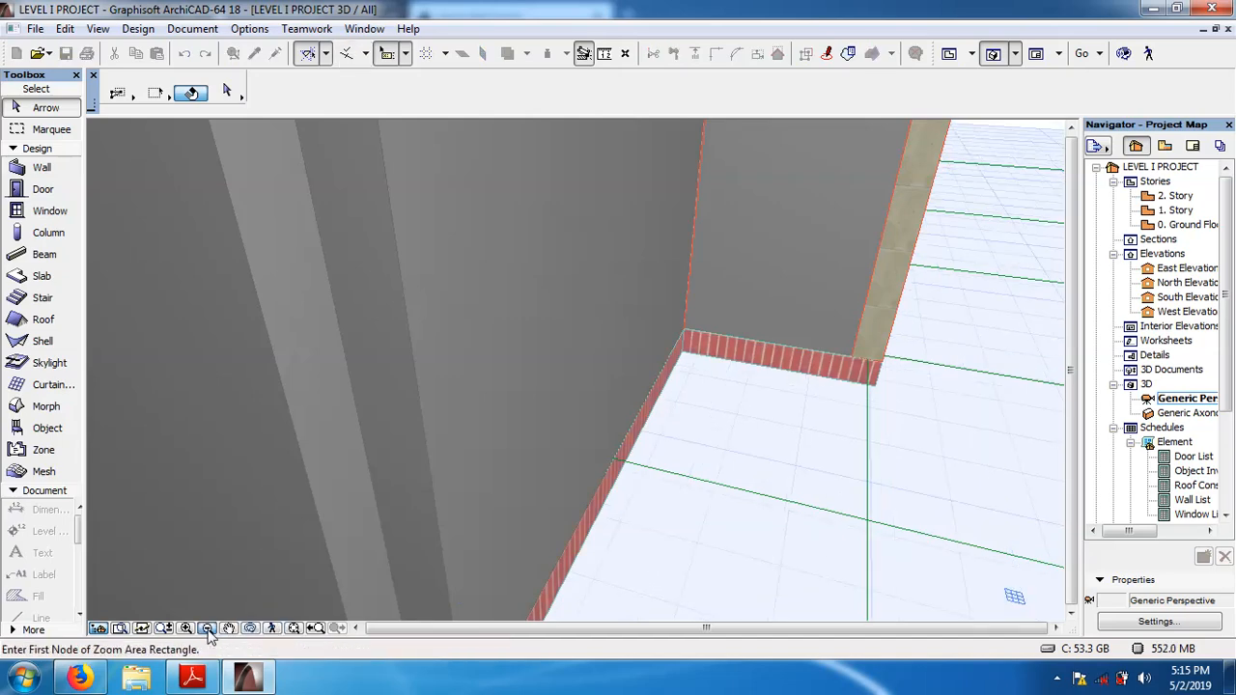
double_click(210, 628)
left_click(208, 632)
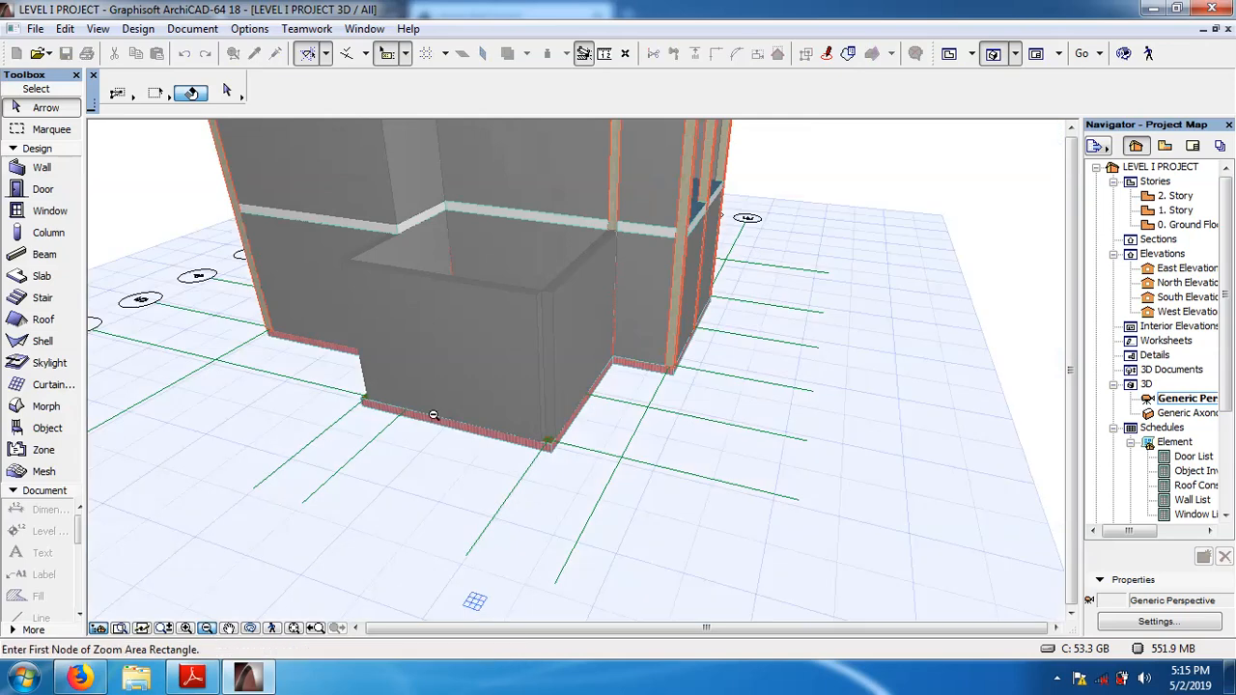
left_click(510, 439)
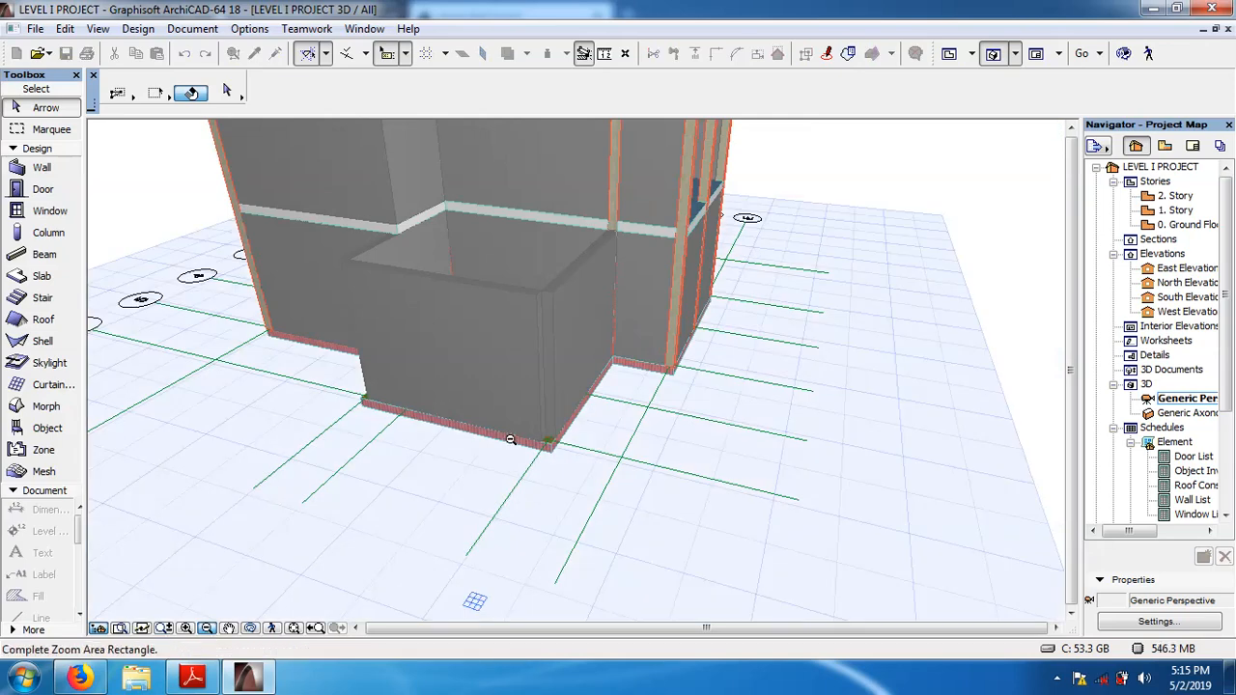
left_click(512, 441)
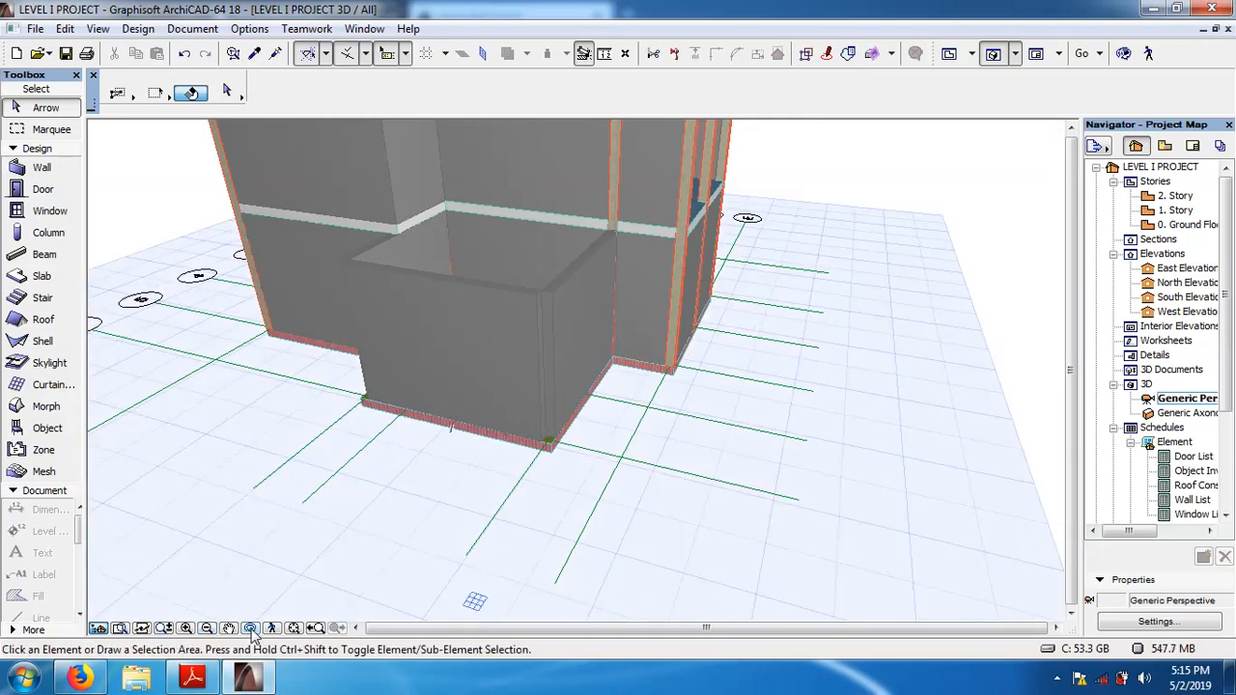
left_click(252, 630)
left_click_drag(444, 368, 670, 455)
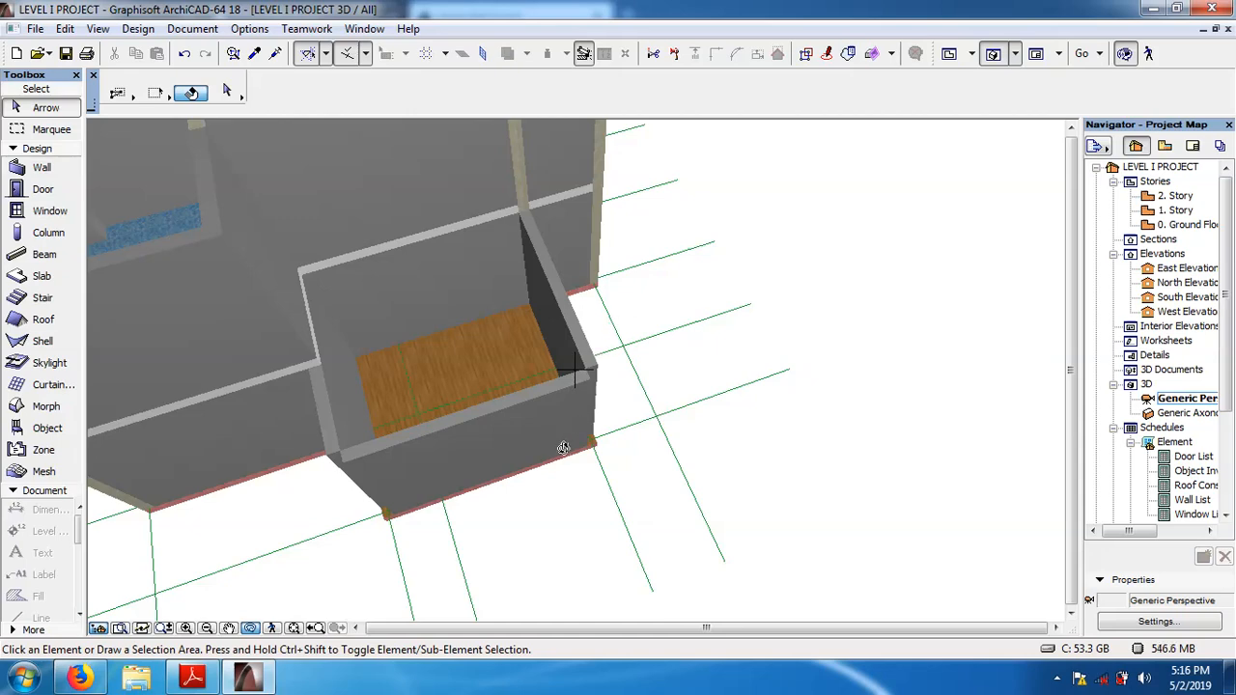
left_click_drag(568, 440, 177, 399)
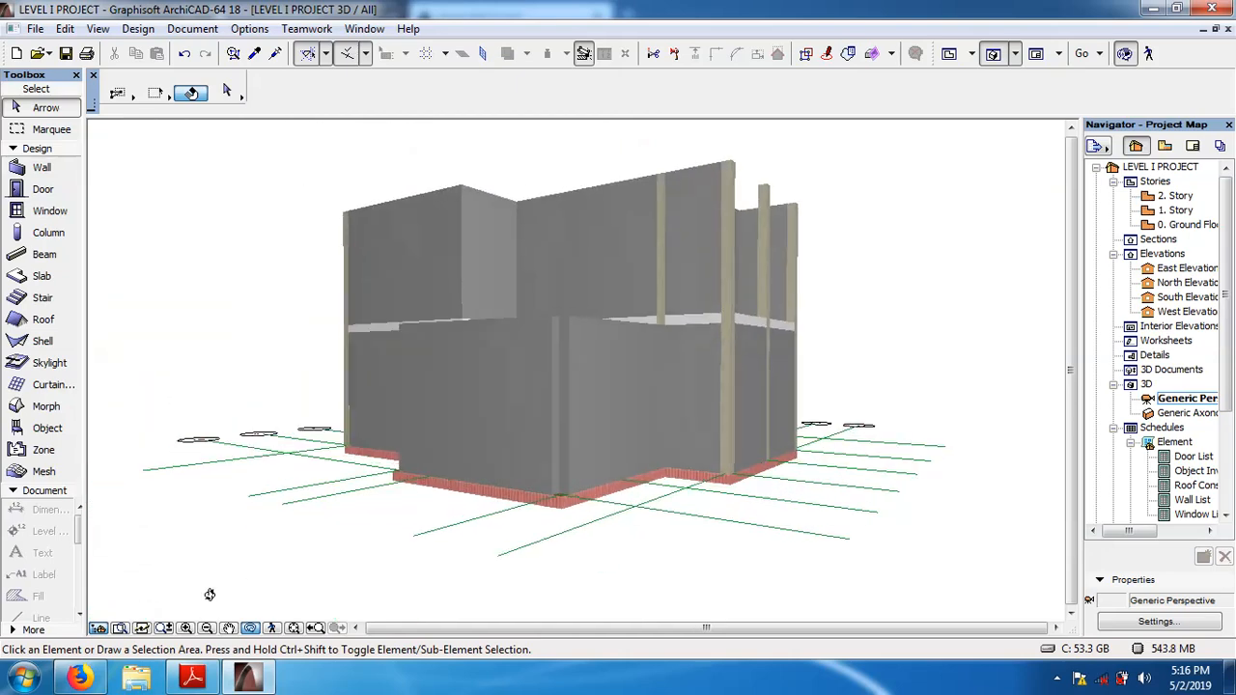
left_click(250, 630)
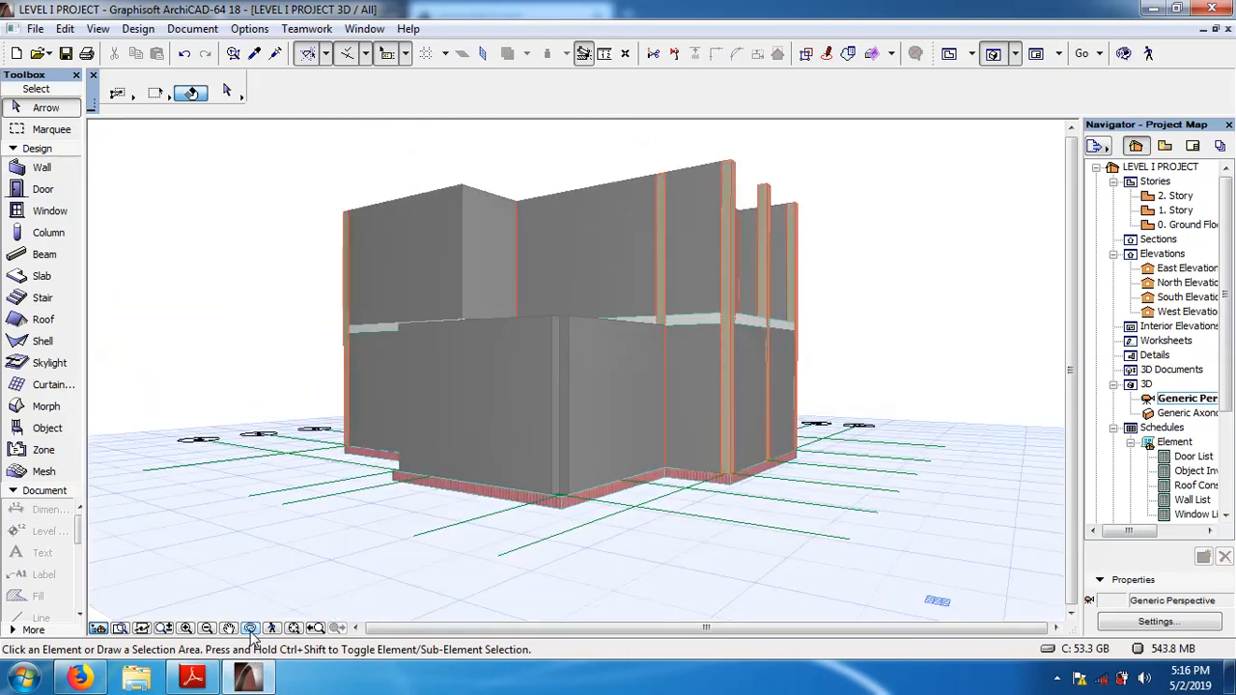
Change the ground floor slab's edge surface to Stone - Granite Red, apply the slab settings and clear the selection.
left_click(568, 510)
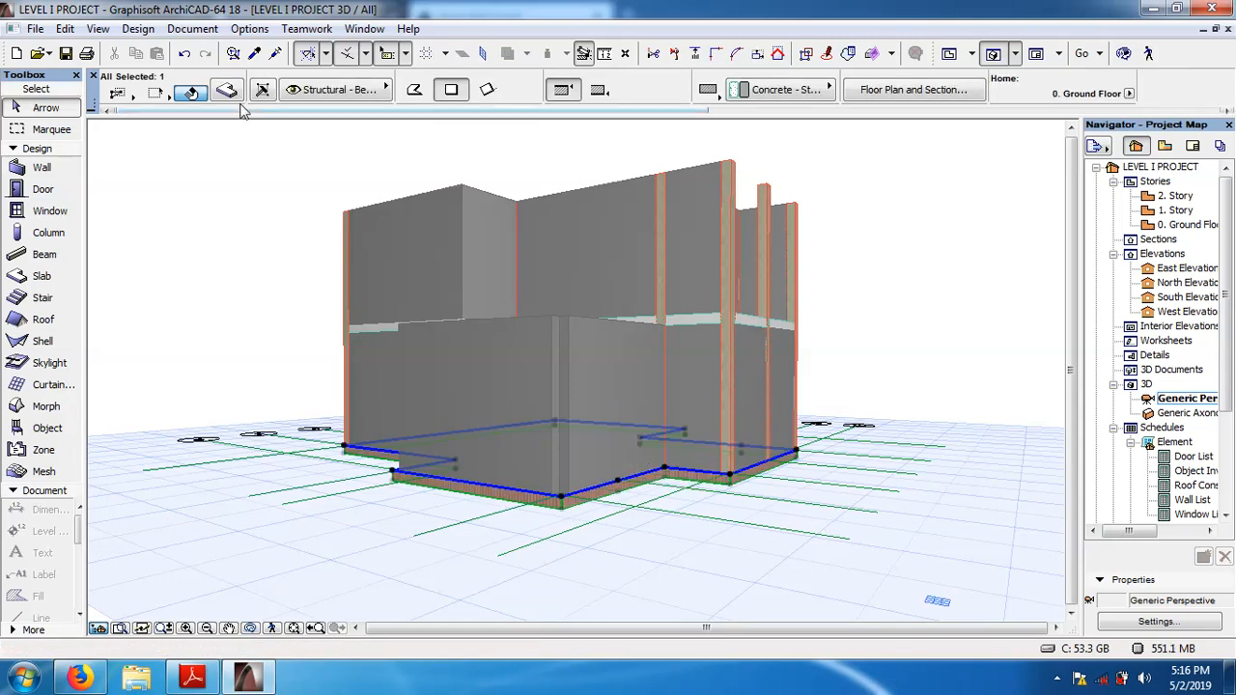
left_click(192, 92)
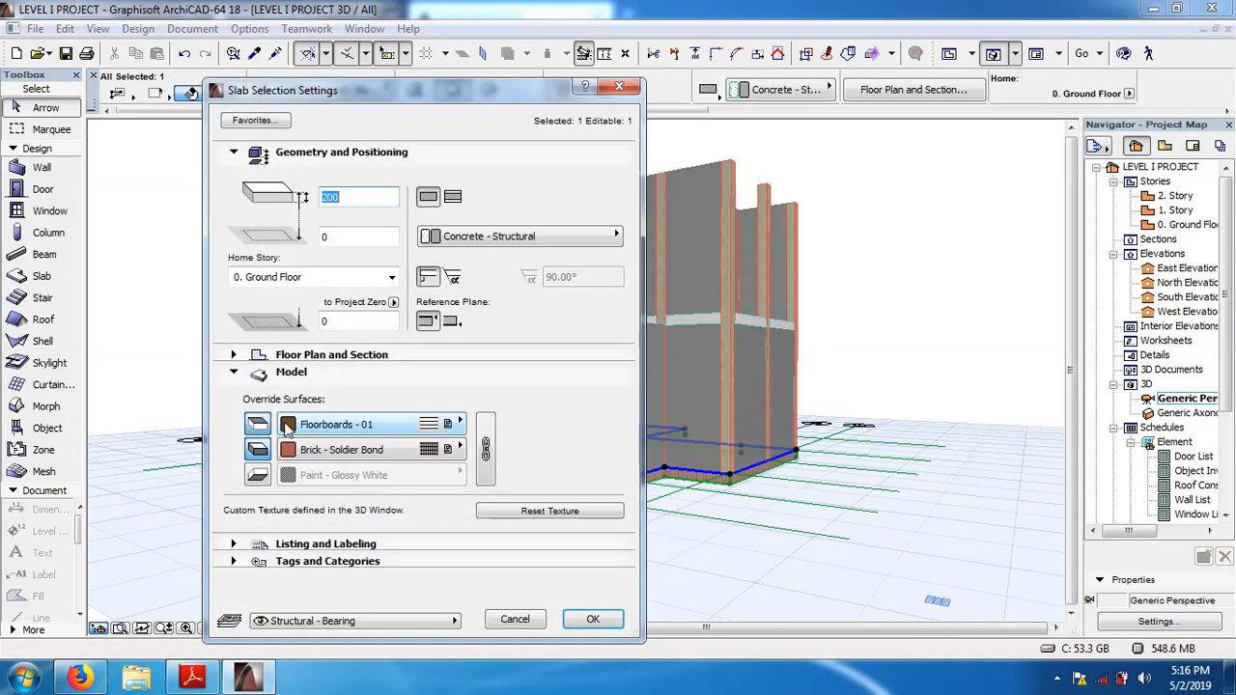
left_click(461, 448)
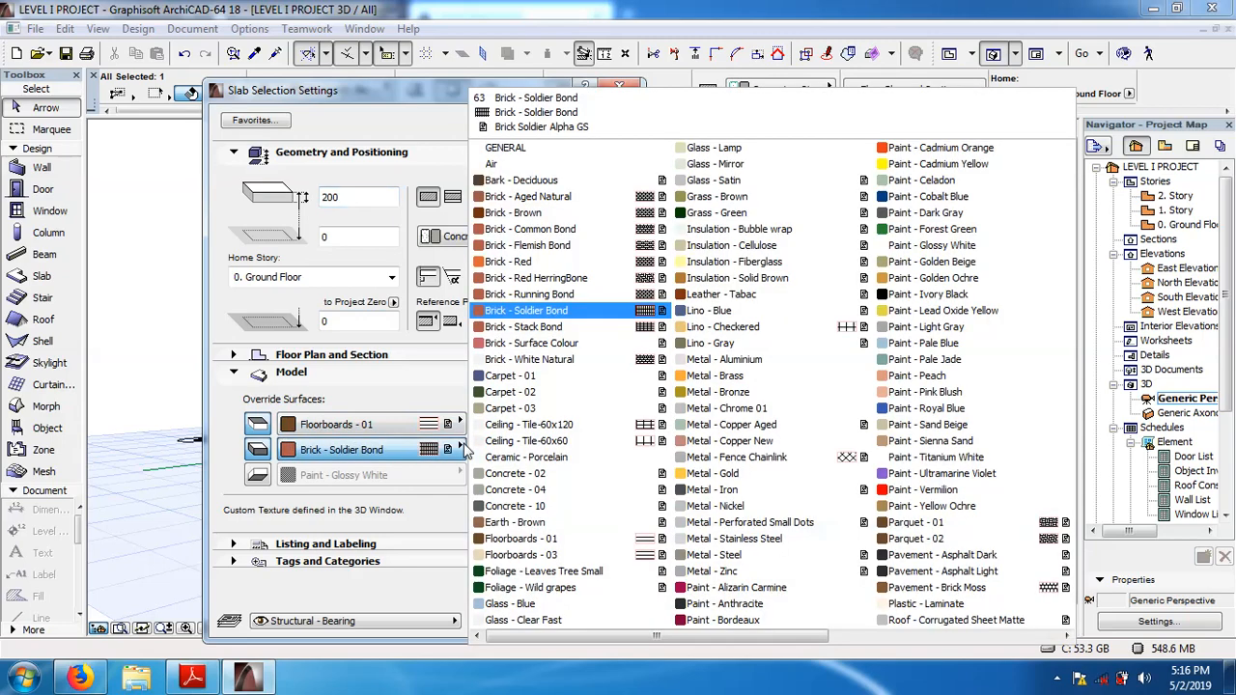
left_click(1066, 636)
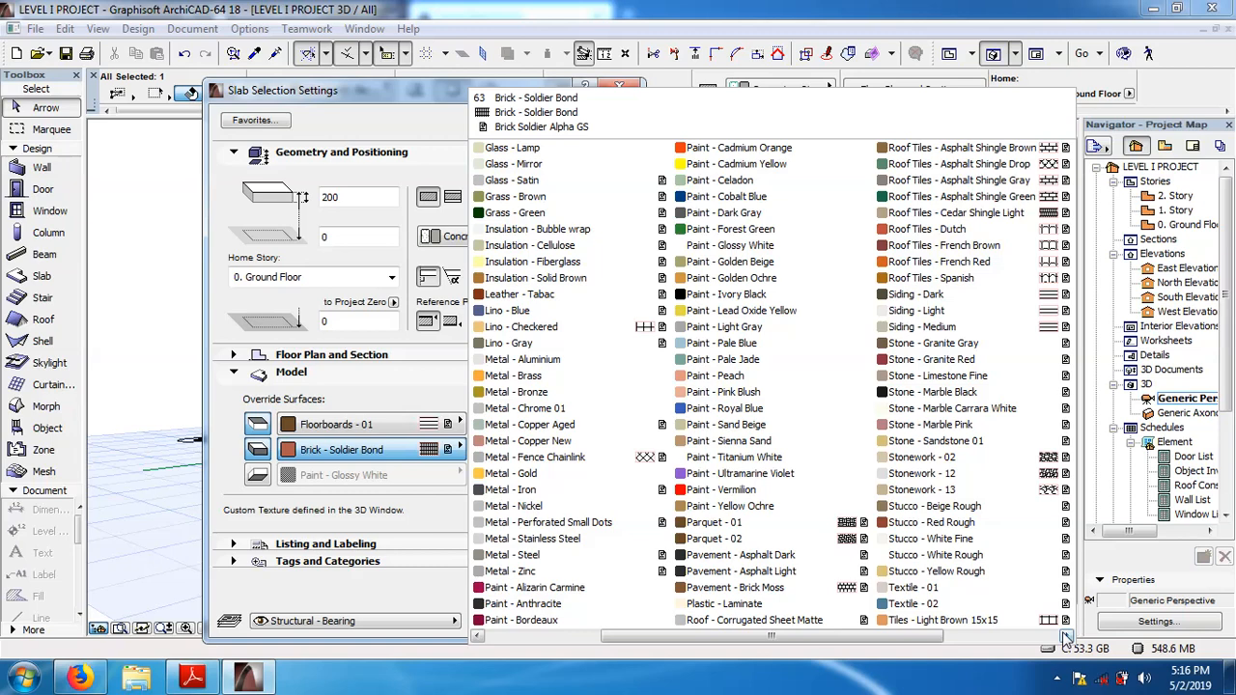
left_click(893, 361)
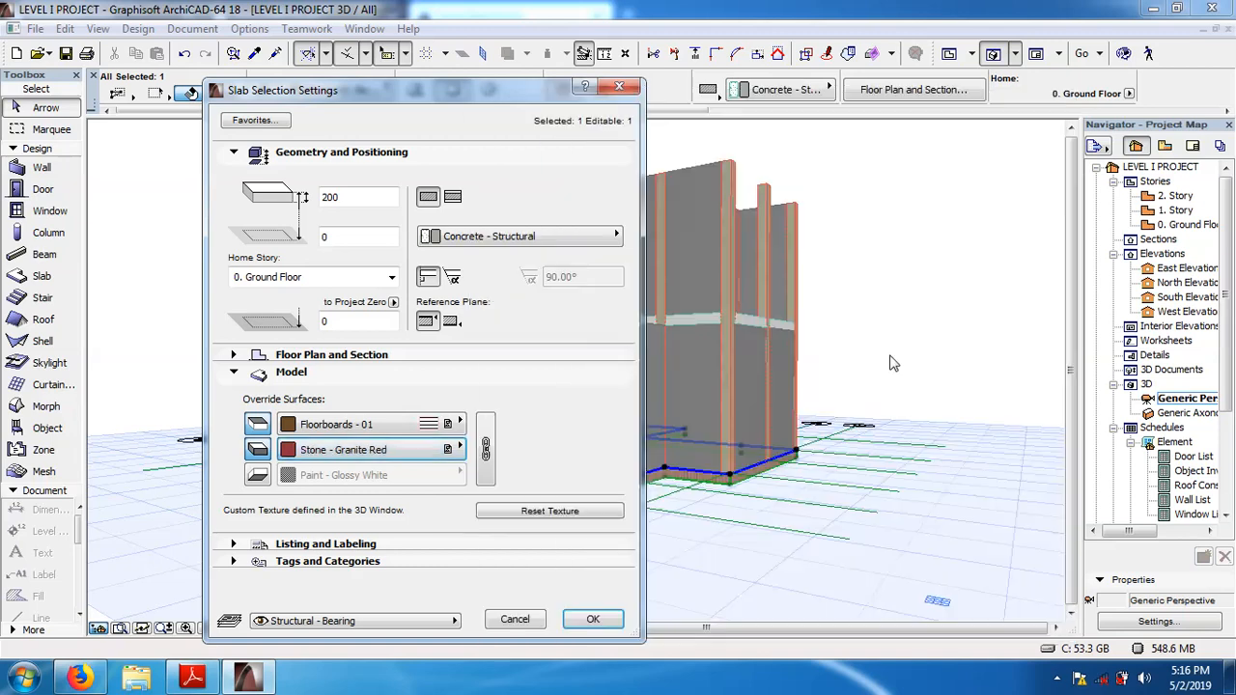
left_click(596, 619)
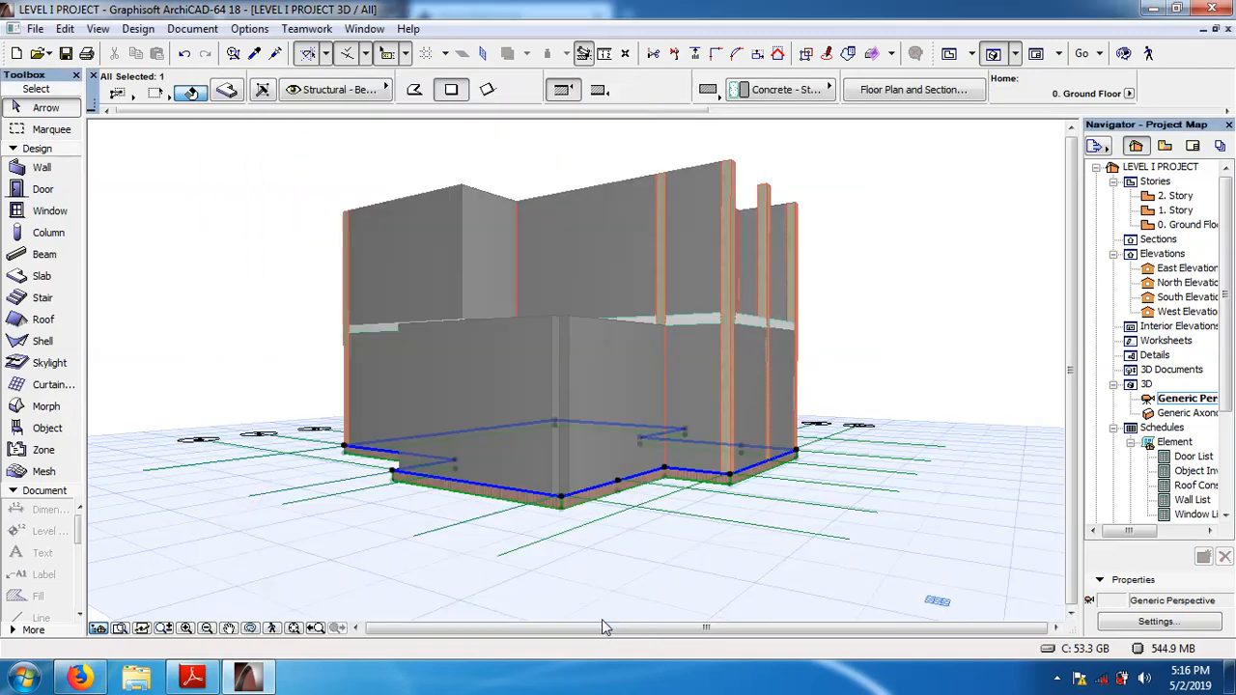
left_click(250, 338)
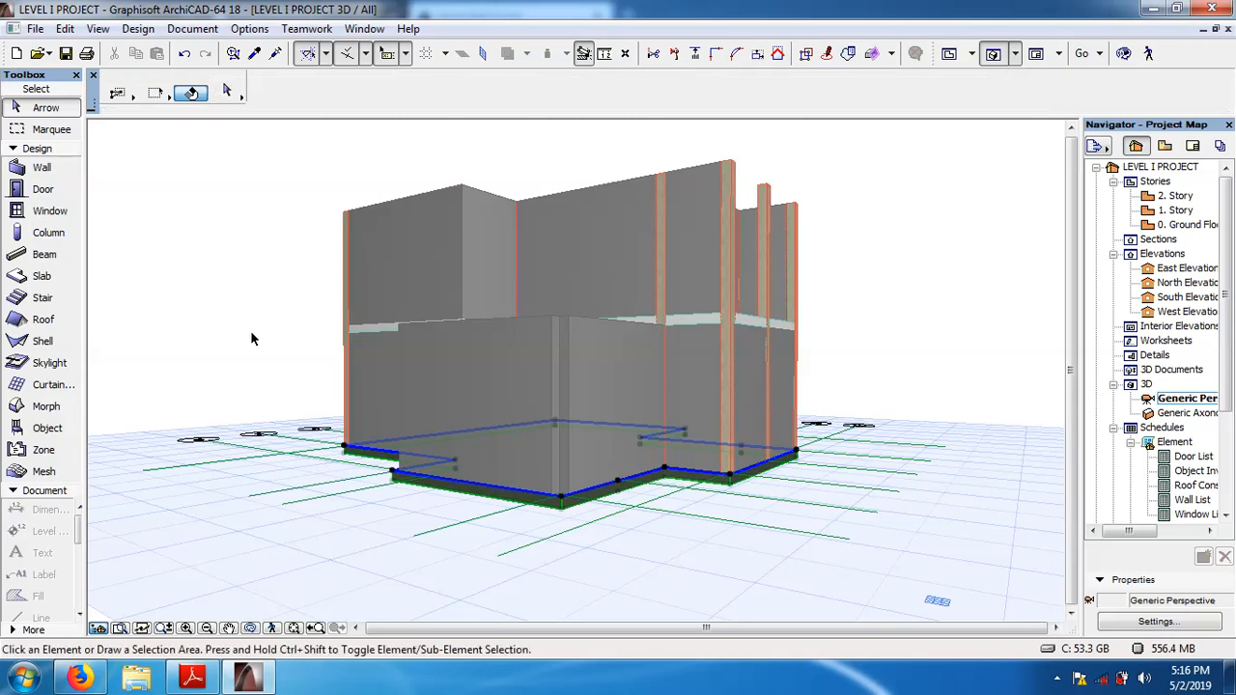
Examine the granite edge surface of the ground floor slab up close around the projecting corner of the building in 3D.
left_click(186, 628)
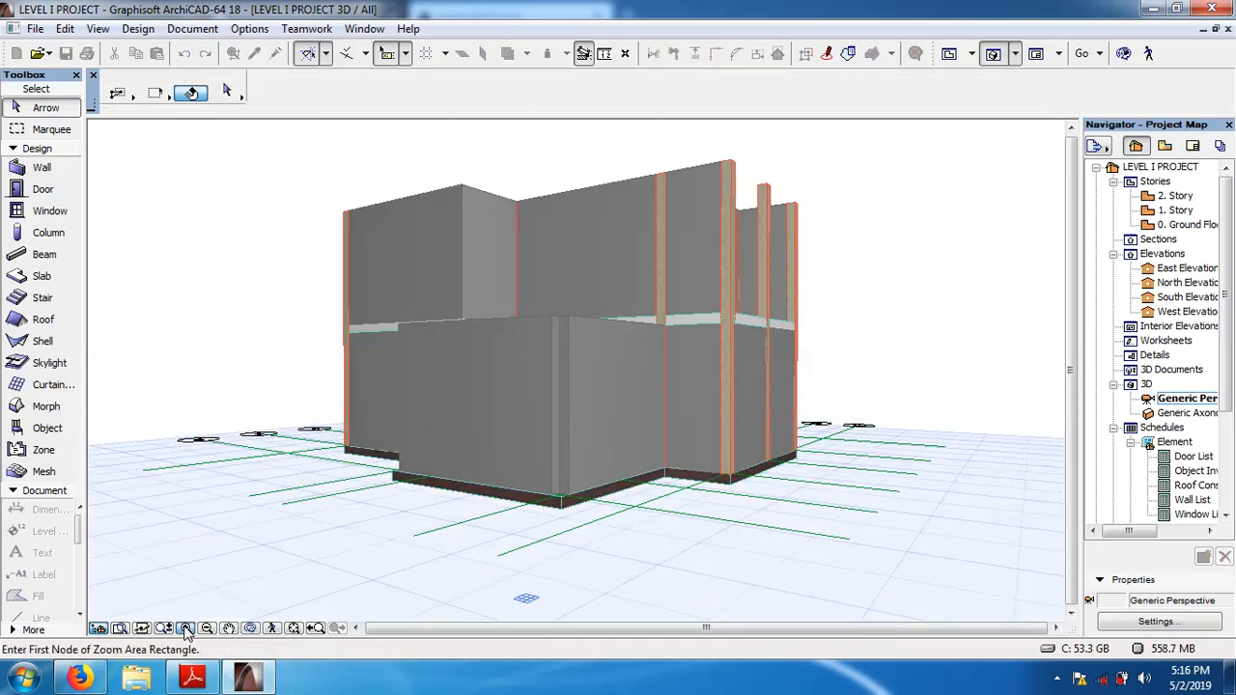
double_click(186, 629)
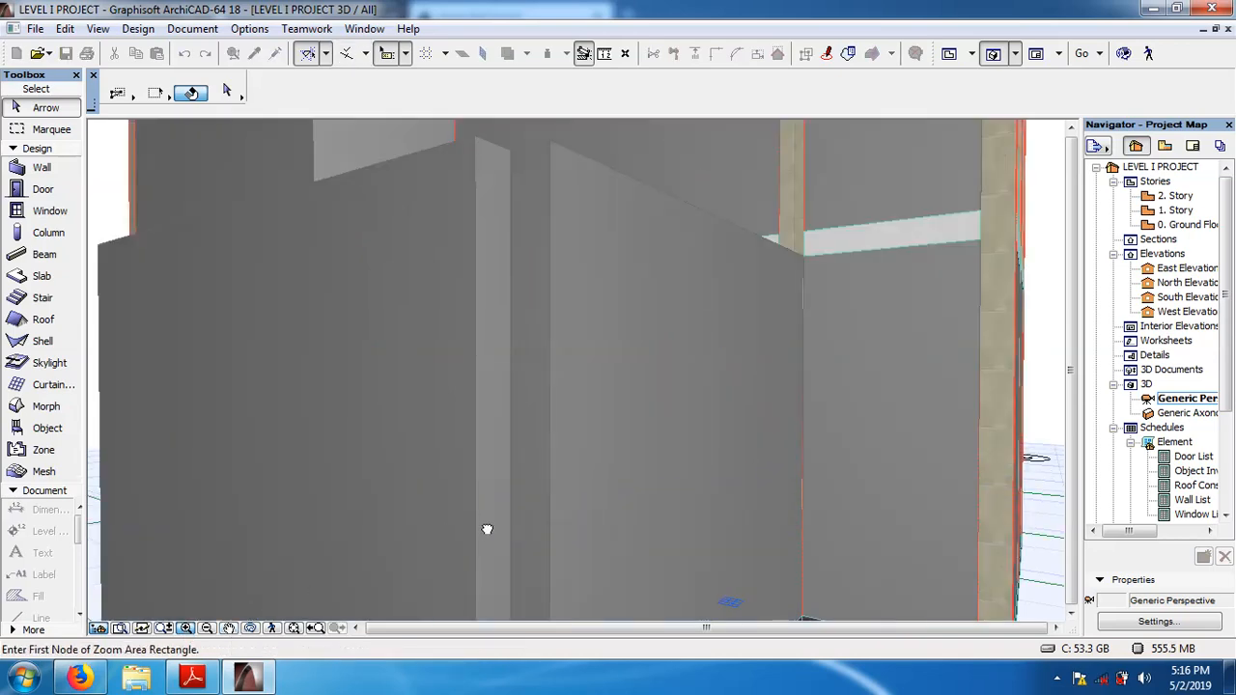
left_click_drag(487, 529, 536, 141)
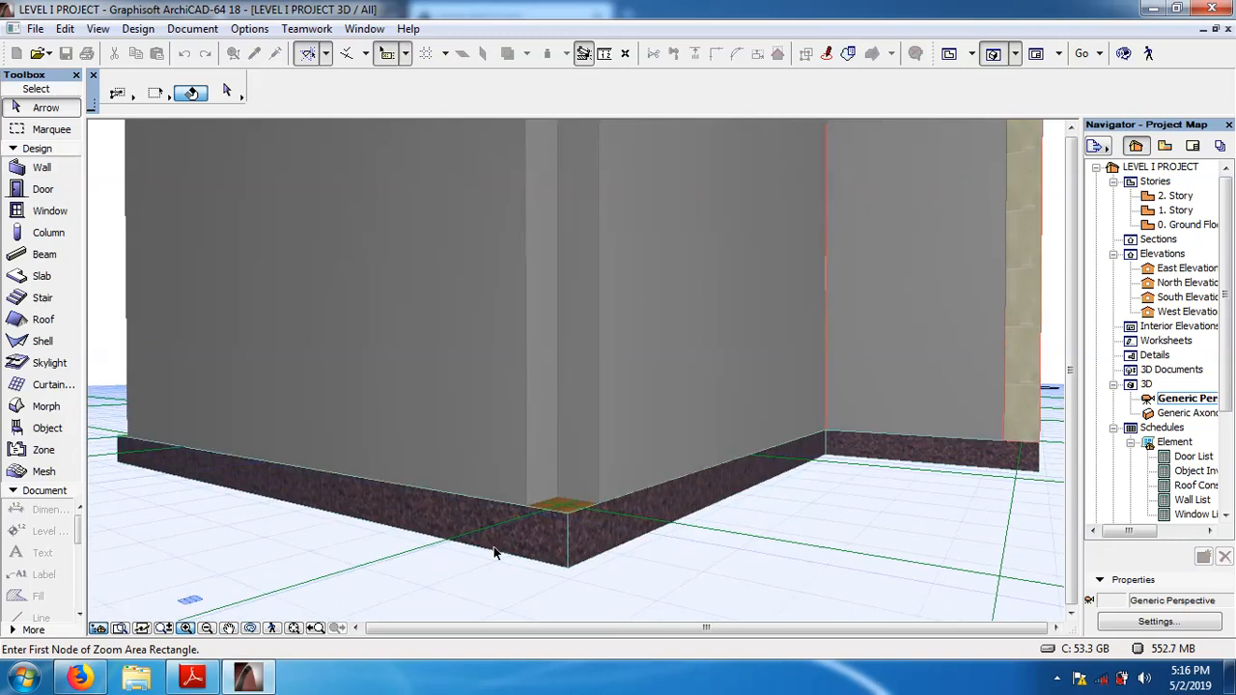
left_click(249, 628)
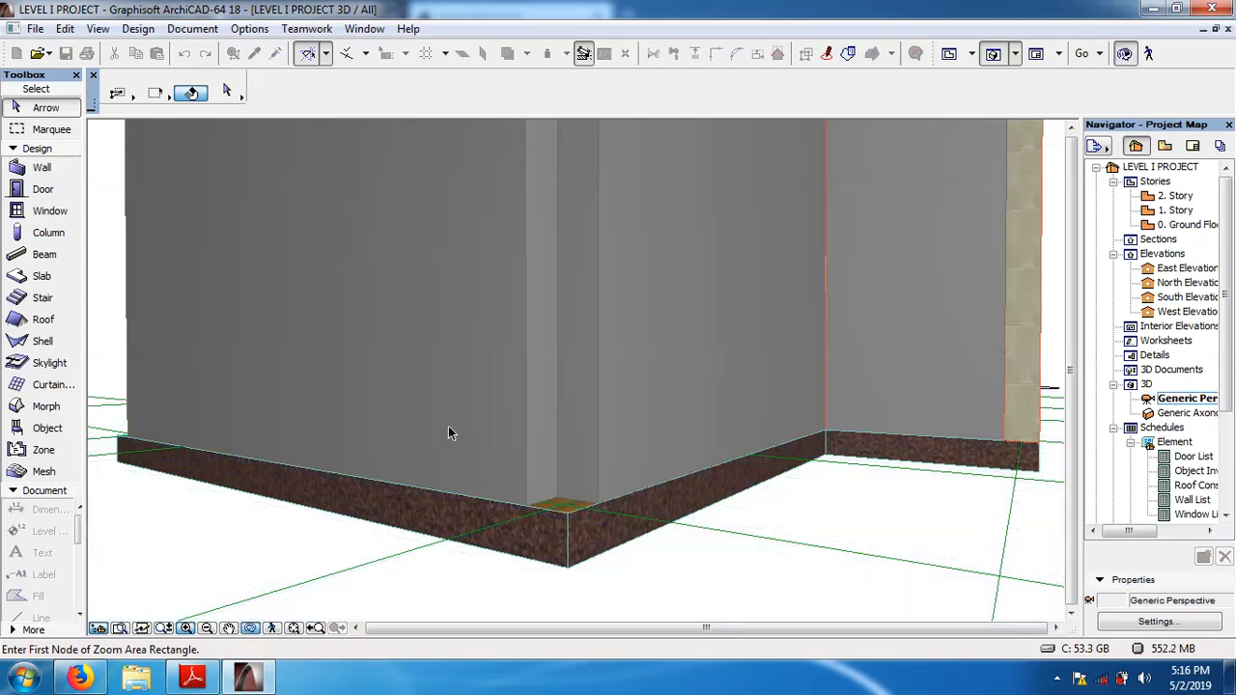
left_click(251, 630)
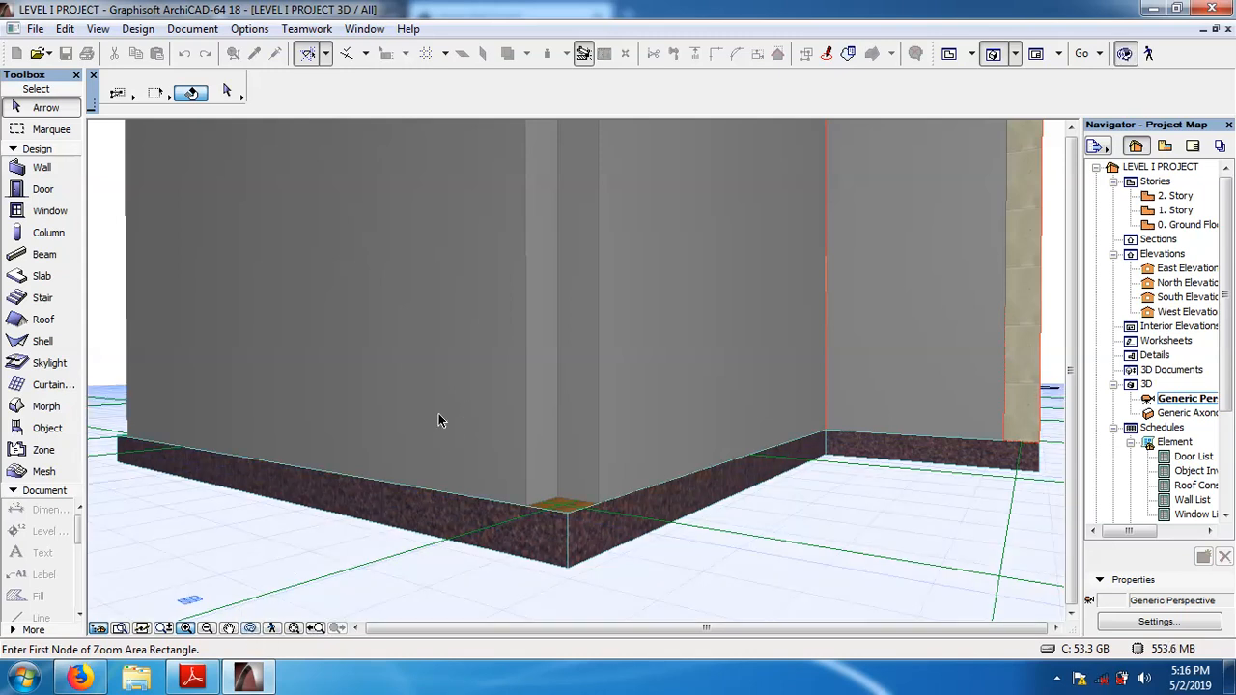
left_click(250, 628)
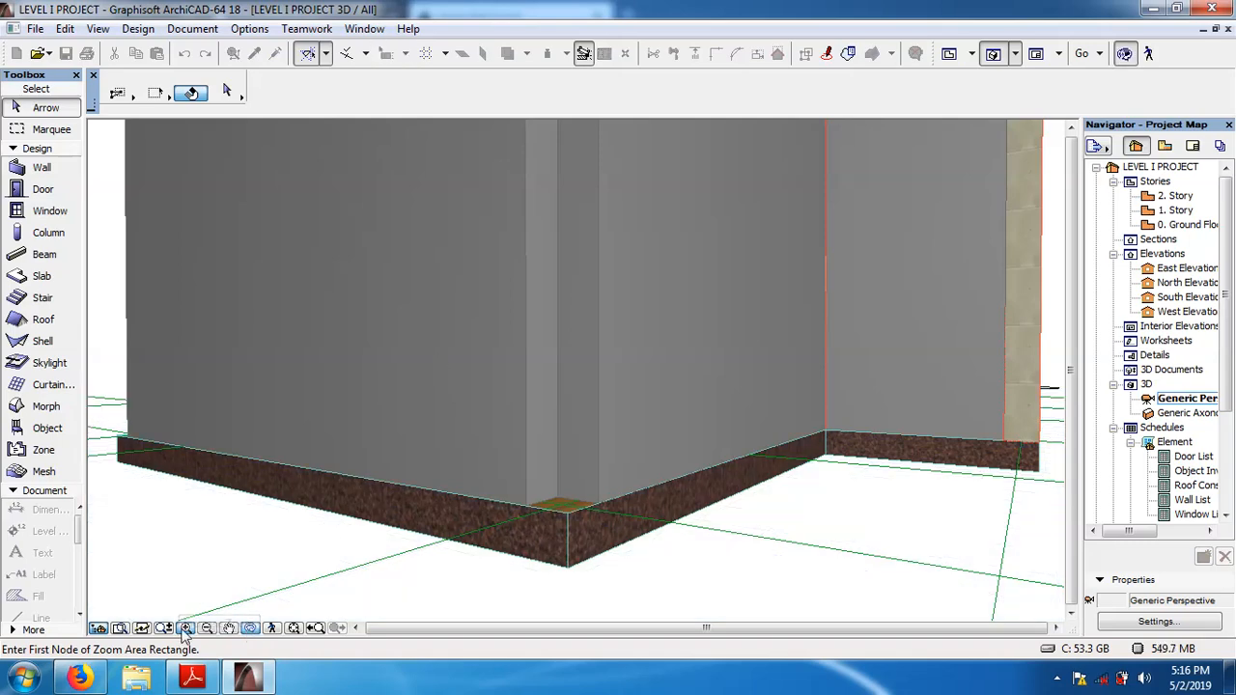
left_click(249, 628)
middle_click_drag(408, 405, 479, 435, "shift")
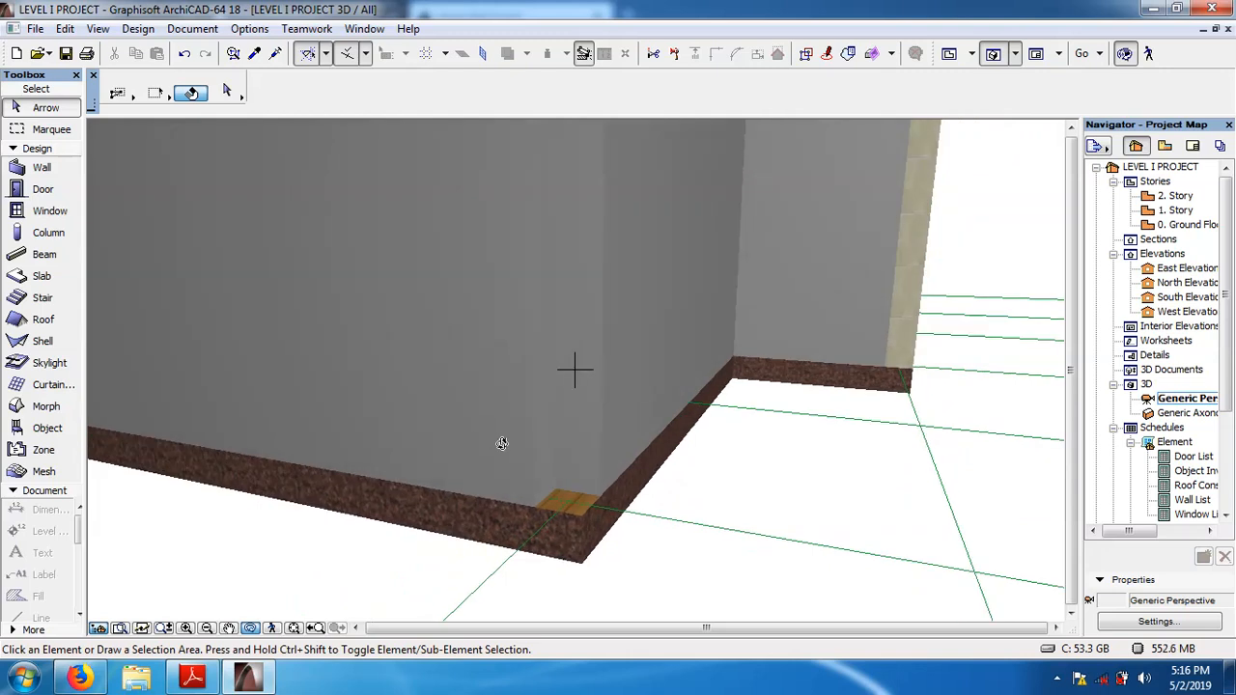
middle_click_drag(502, 443, 408, 410, "shift")
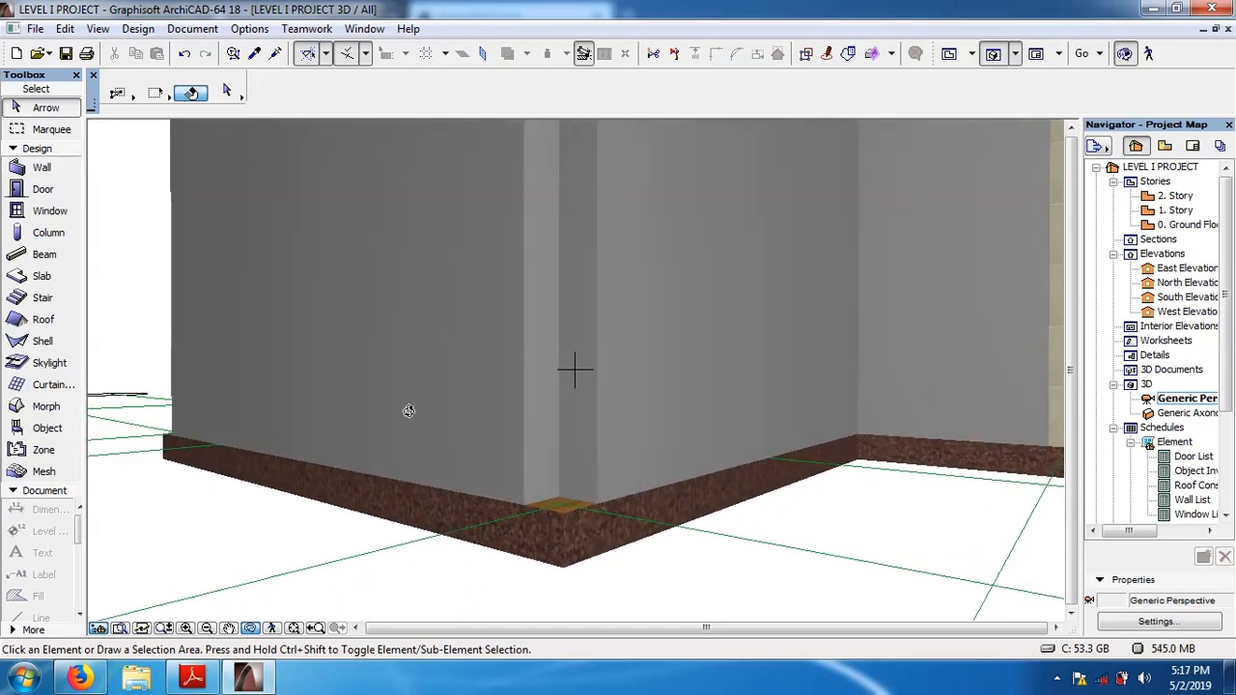
middle_click_drag(408, 410, 483, 419, "shift")
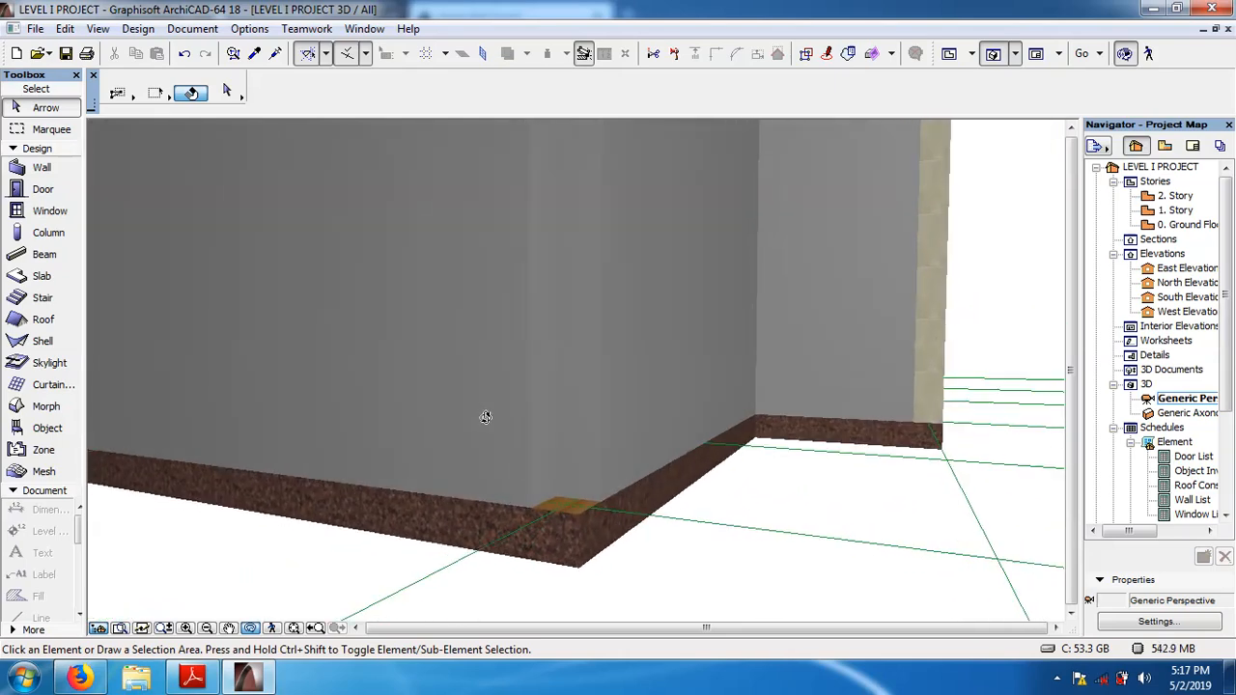
Examine the whole building in 3D from several sides and from above, comparing the slab edges of both stories.
left_click(208, 629)
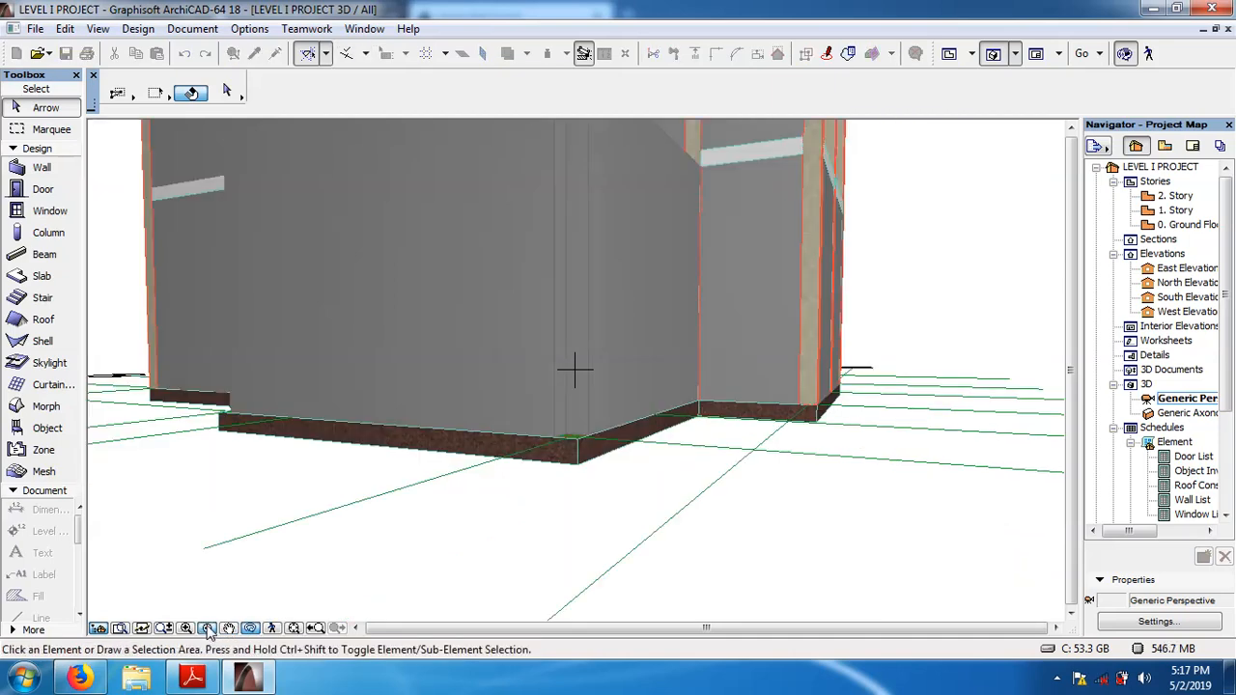
left_click(207, 629)
left_click(207, 628)
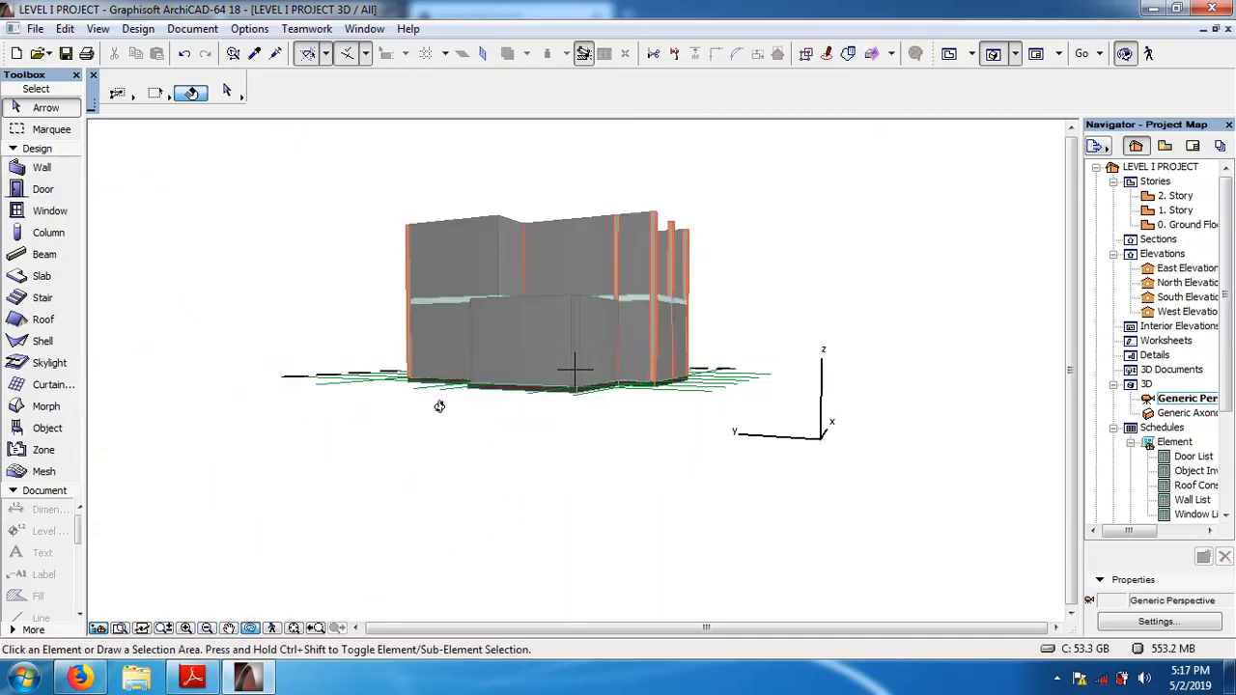
middle_click_drag(538, 295, 776, 376, "shift")
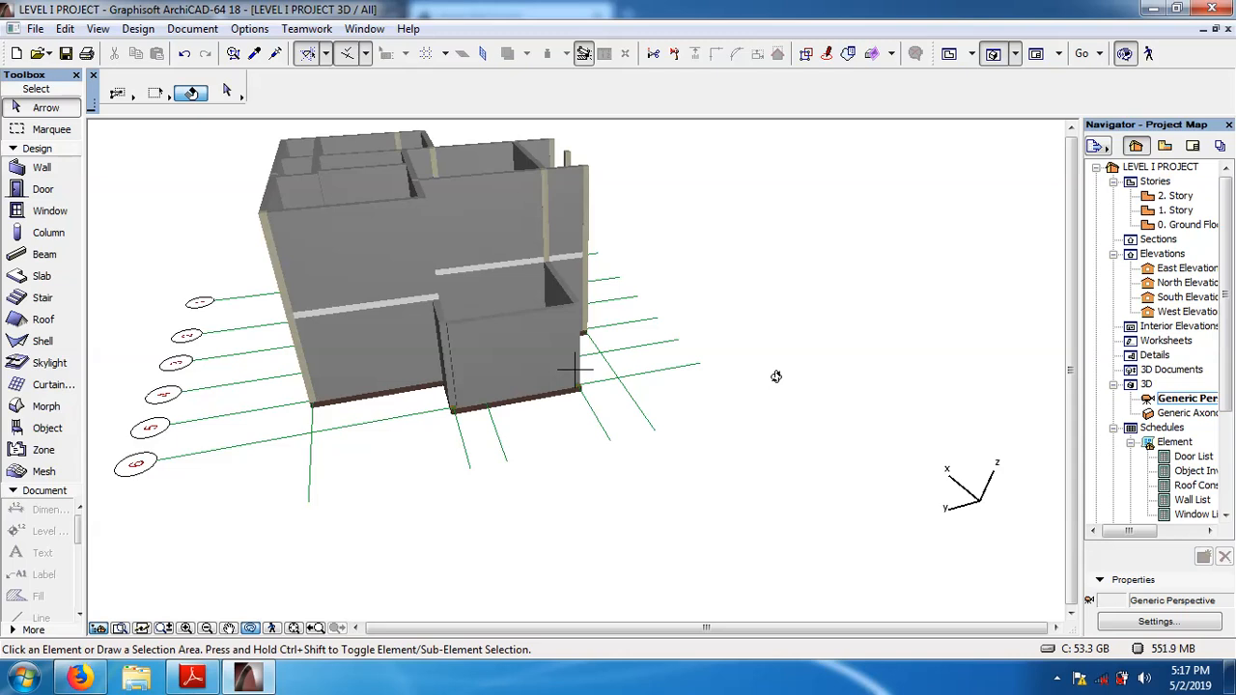
left_click_drag(740, 399, 452, 375)
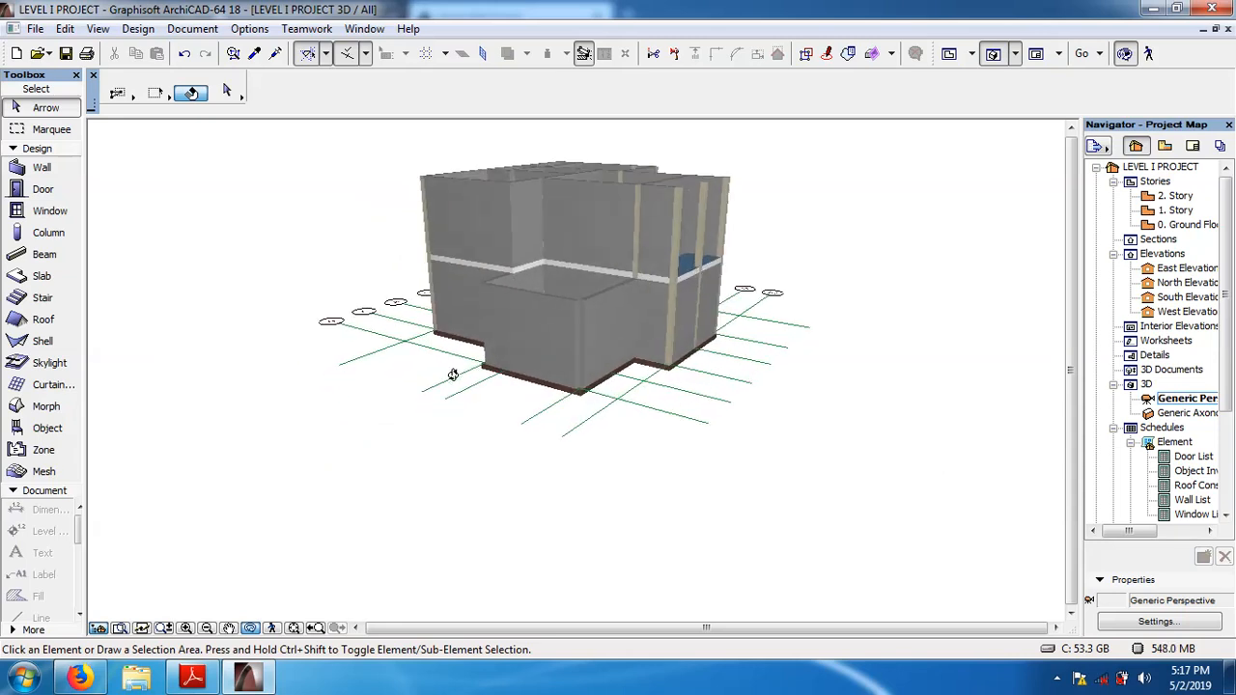